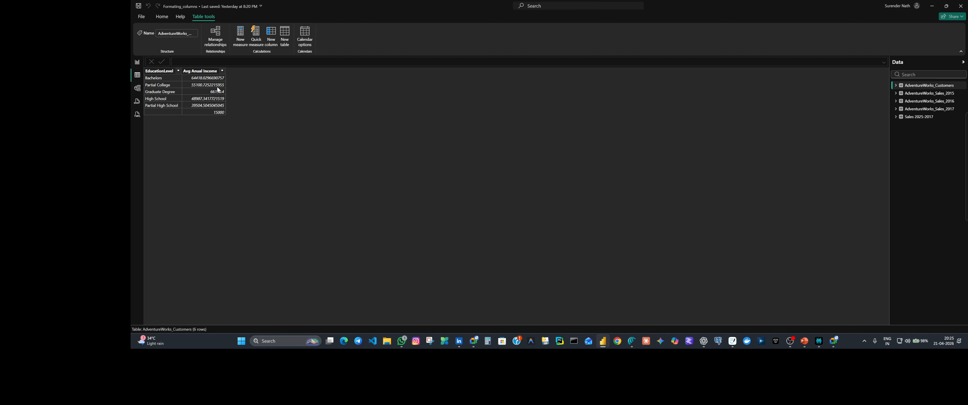
Open the powerbi_demo_sales file from the Downloads folder as a Text/CSV data source.
left_click(163, 18)
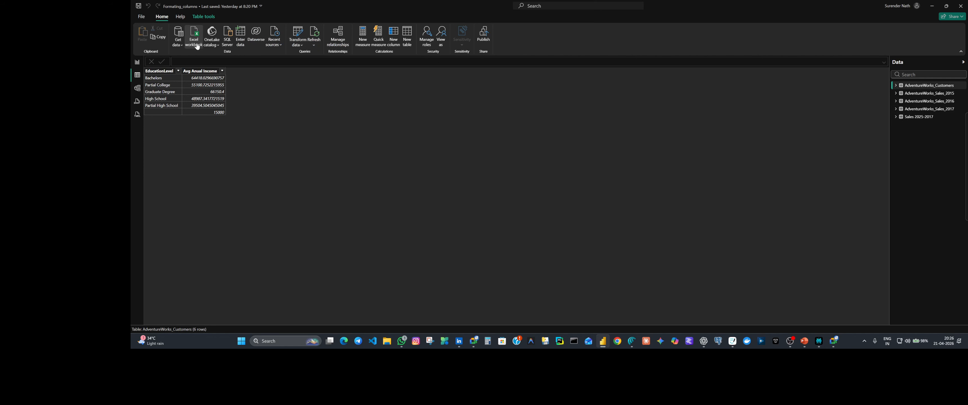
left_click(179, 42)
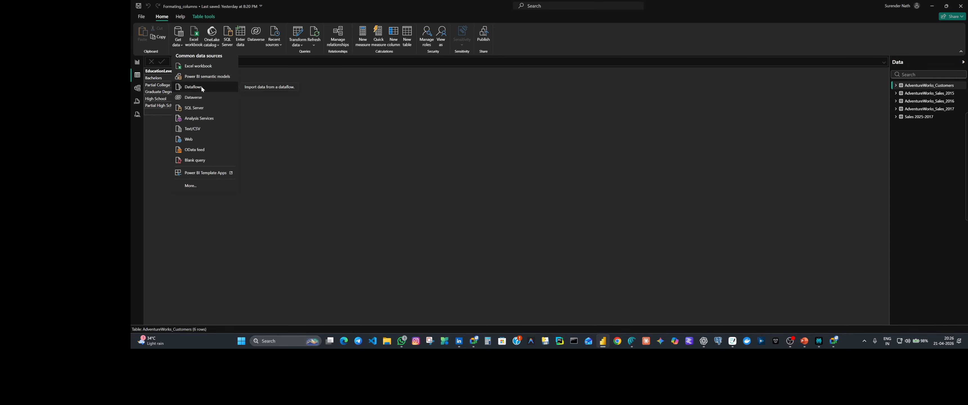
left_click(421, 202)
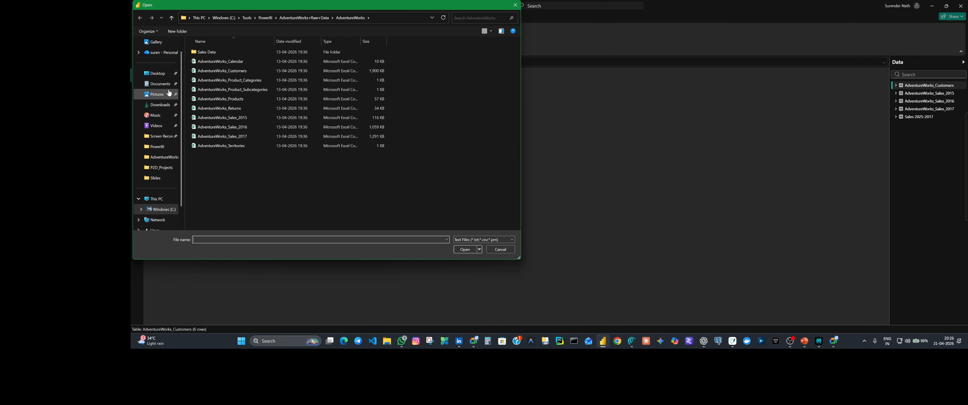
left_click(160, 105)
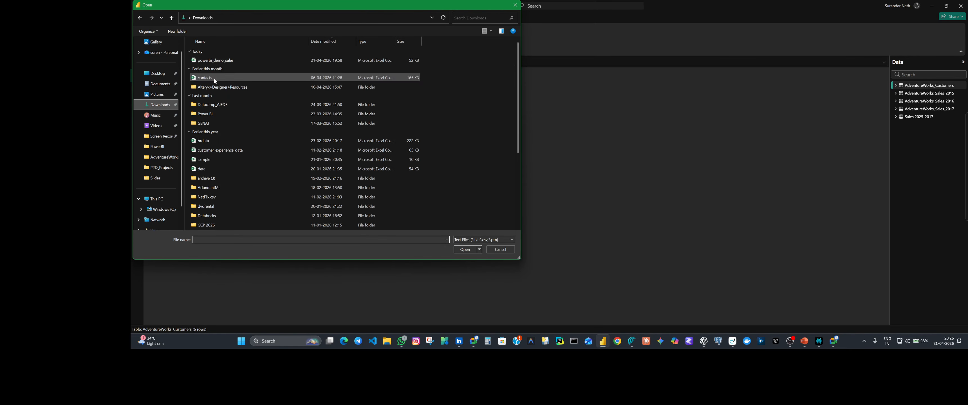
left_click(222, 60)
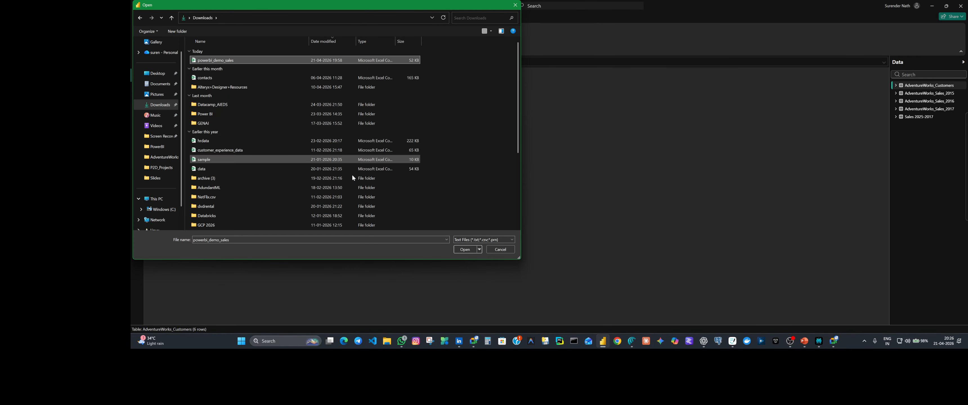
left_click(464, 250)
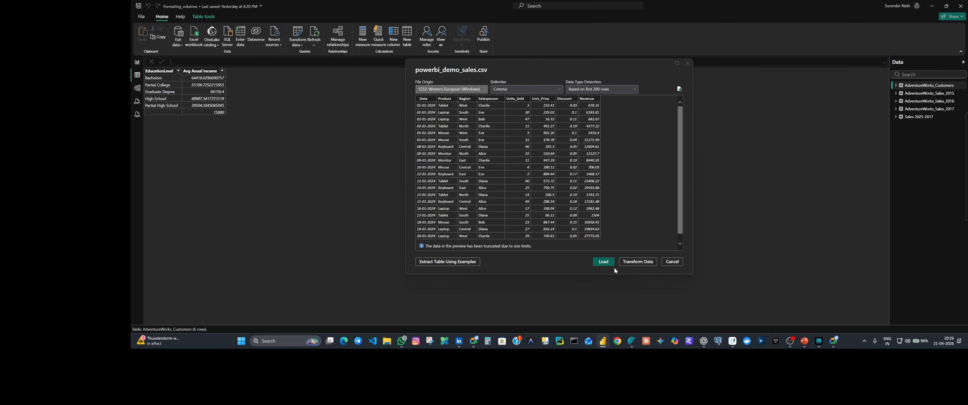
Set data type detection to Based on entire dataset and load powerbi_demo_sales into the model.
left_click(634, 91)
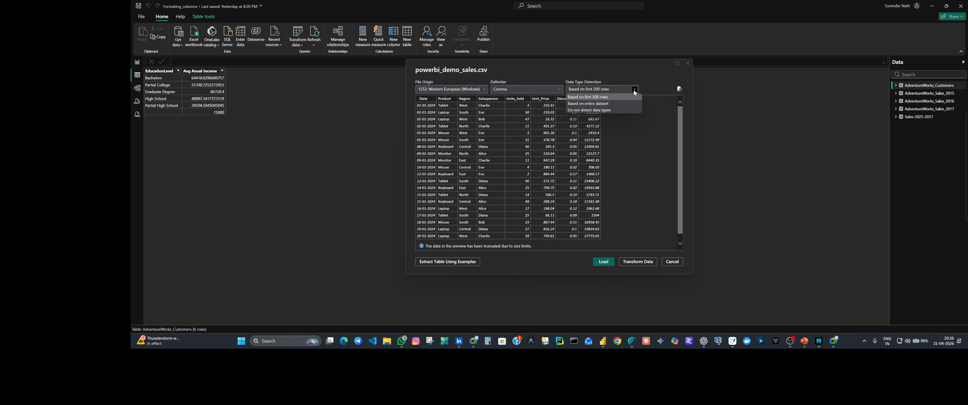
left_click(610, 101)
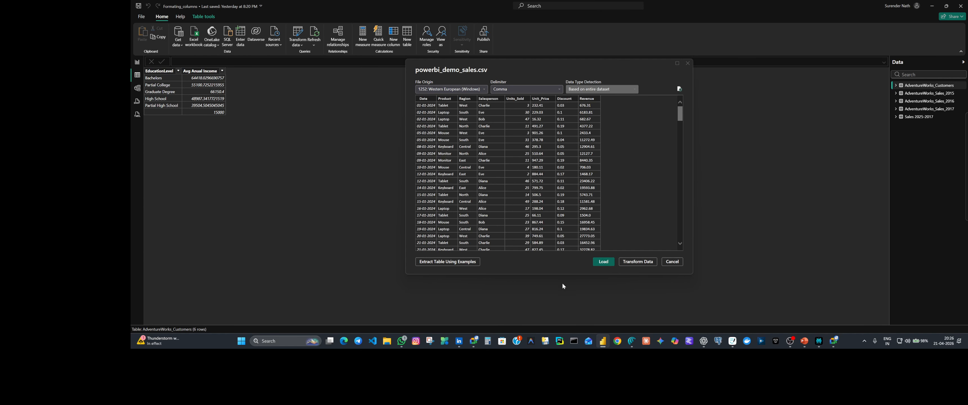
left_click(603, 262)
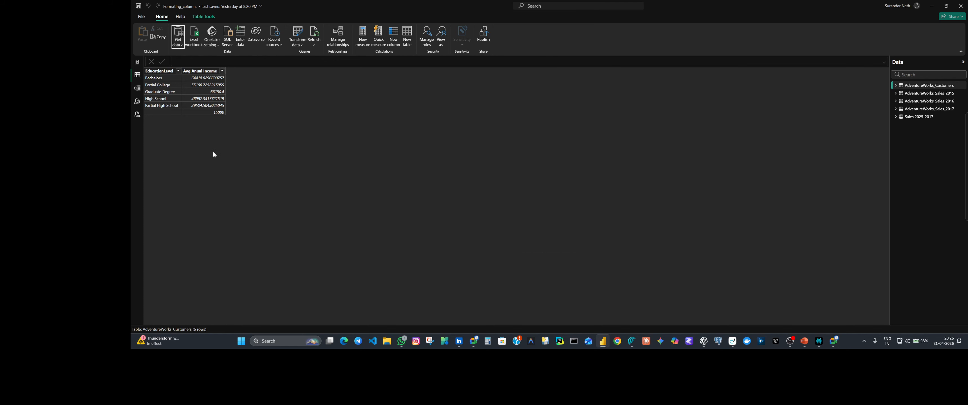
mouse_move(947, 154)
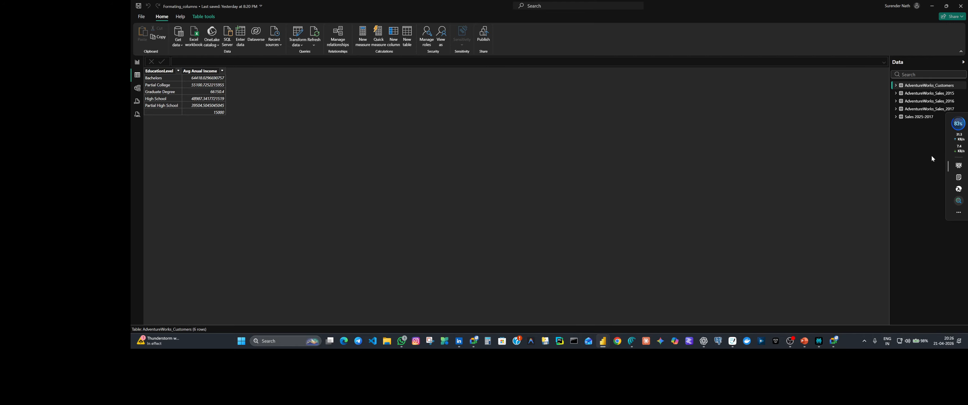
left_click(955, 125)
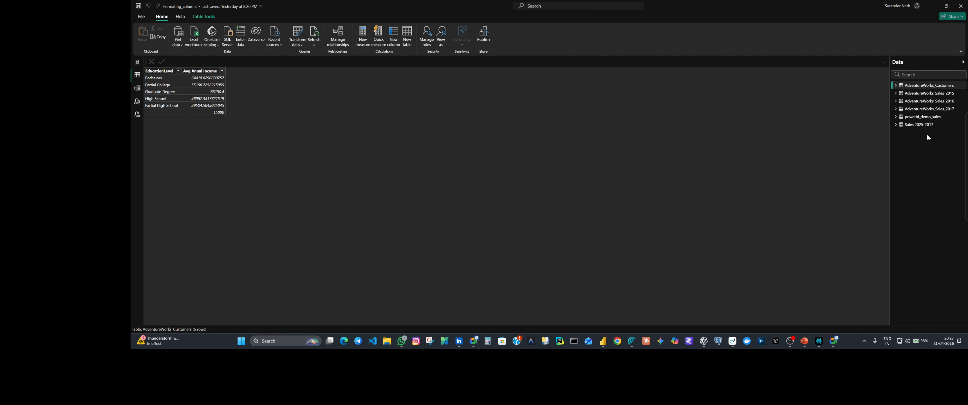
Display the powerbi_demo_sales table, then open the Power Query Editor and maximize its window.
left_click(912, 119)
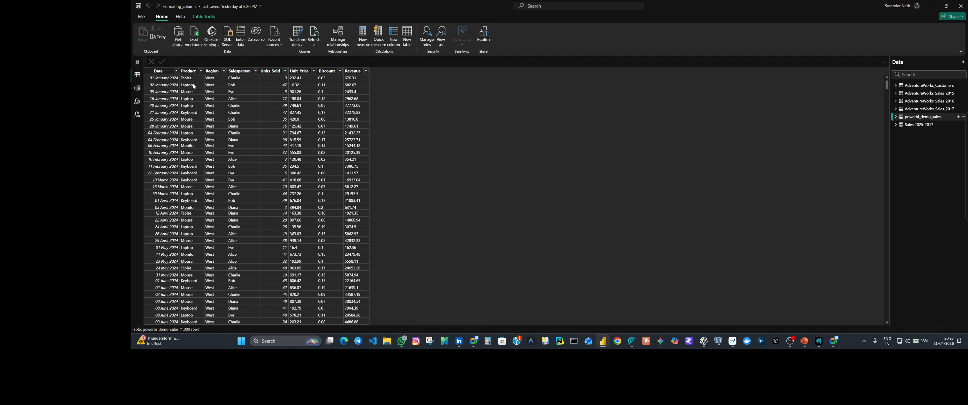
left_click(298, 33)
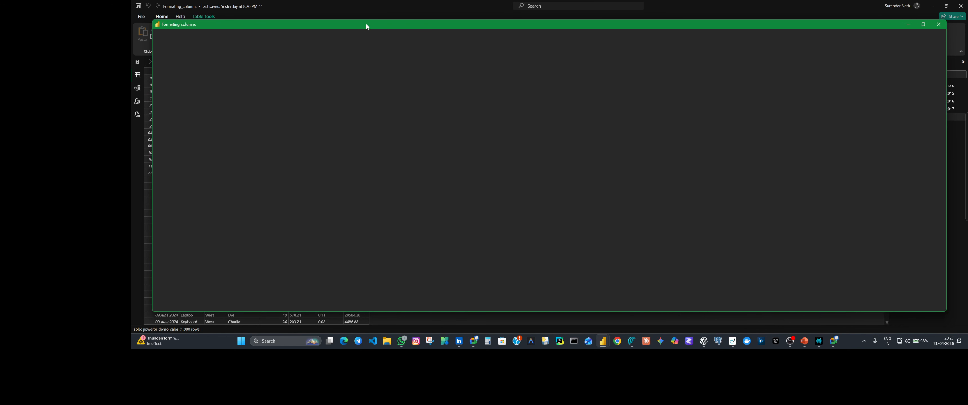
double_click(367, 24)
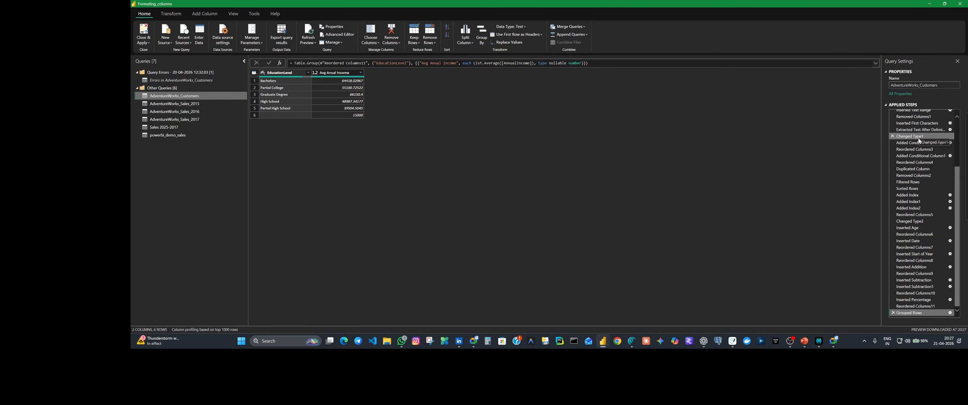
left_click(233, 14)
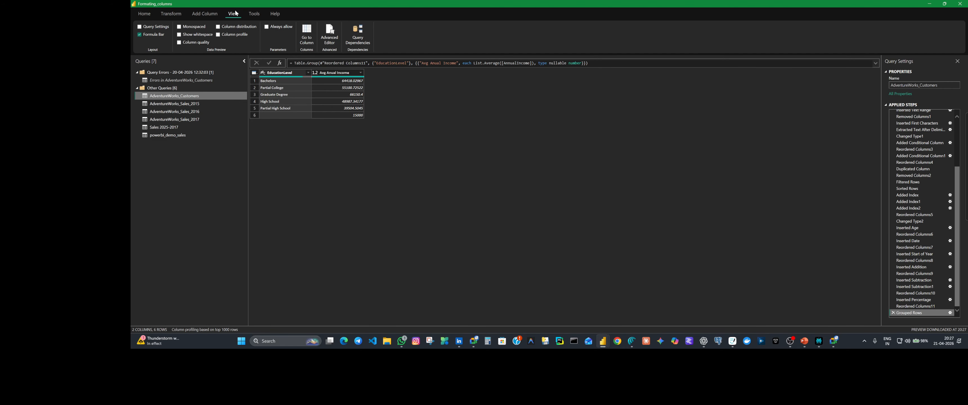
left_click(141, 15)
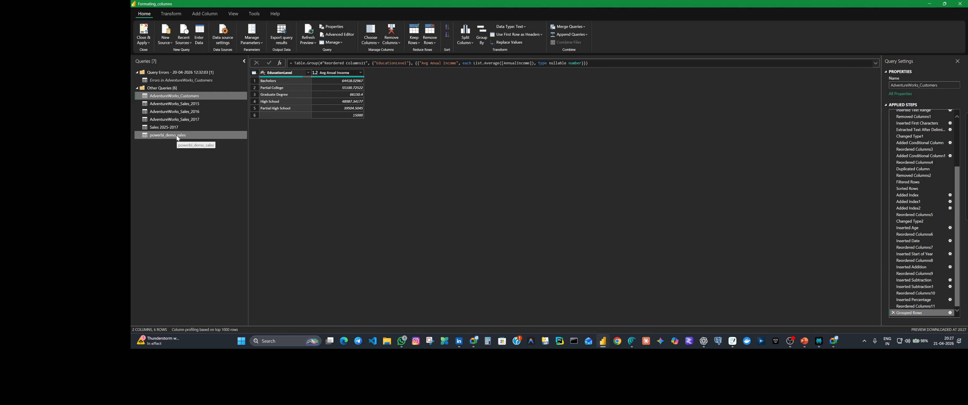
Examine the sales, customers and errors queries, then the Source step of AdventureWorks_Customers.
left_click(175, 119)
left_click(173, 128)
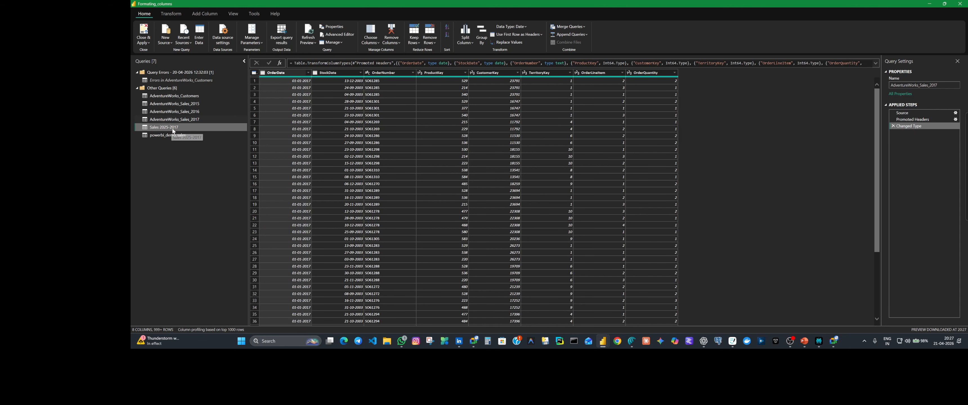
left_click(182, 113)
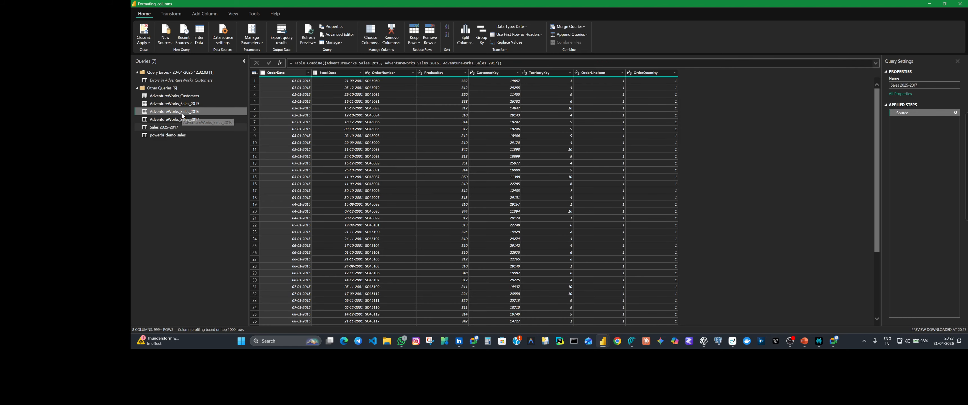
left_click(181, 103)
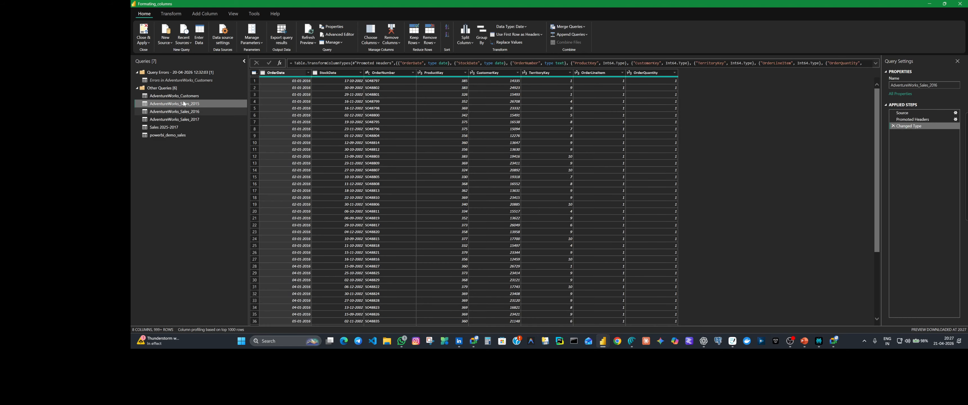
left_click(182, 96)
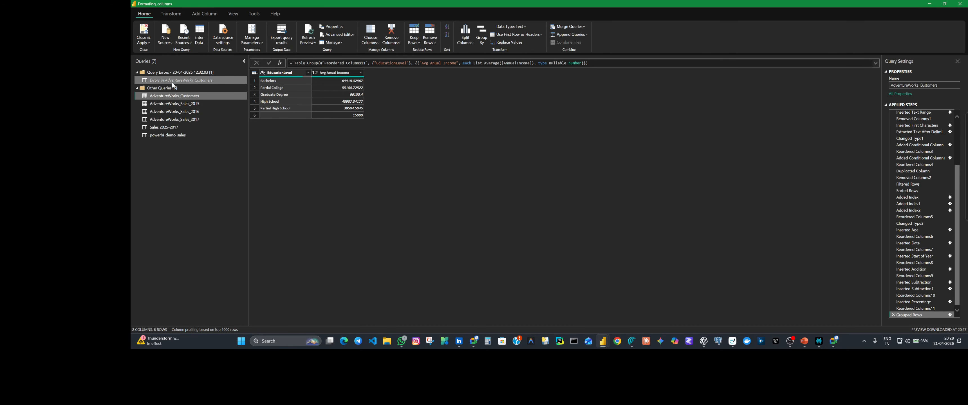
left_click(188, 80)
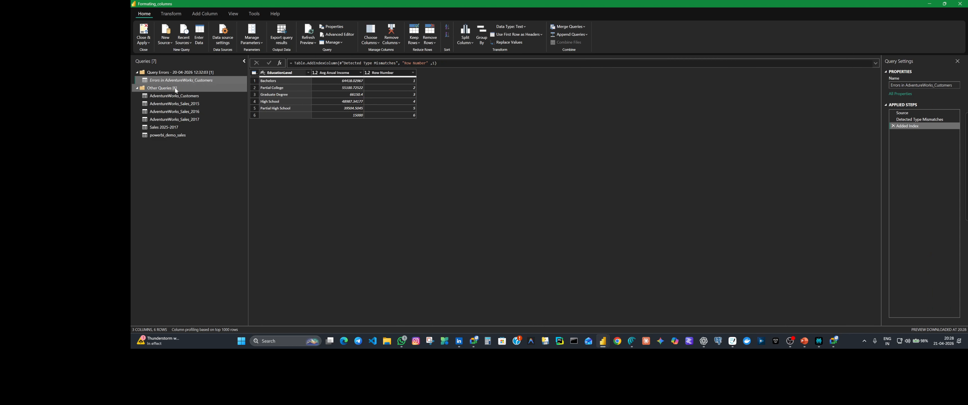
left_click(171, 94)
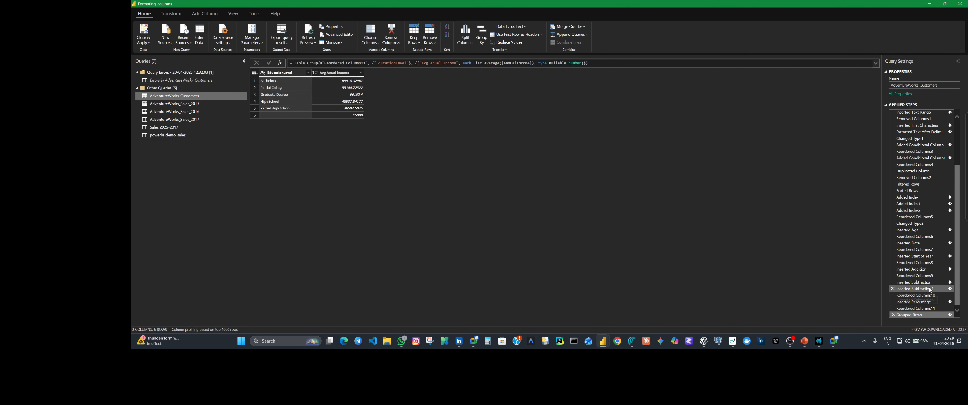
scroll(957, 282, "up", 5)
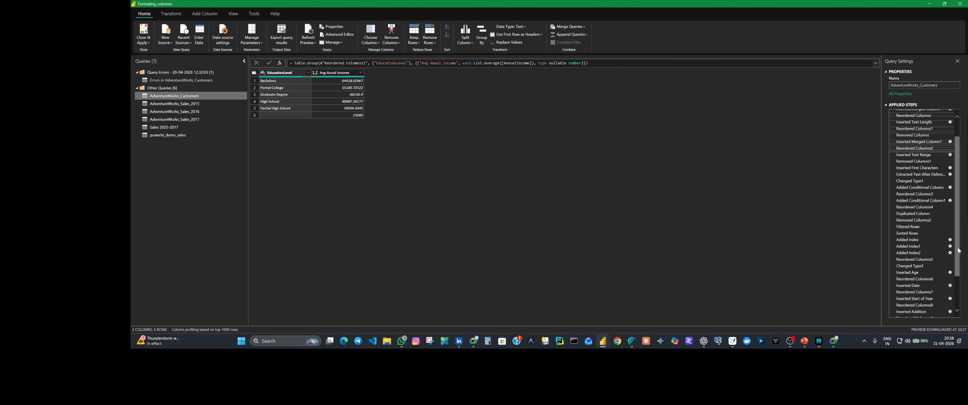
left_click(907, 112)
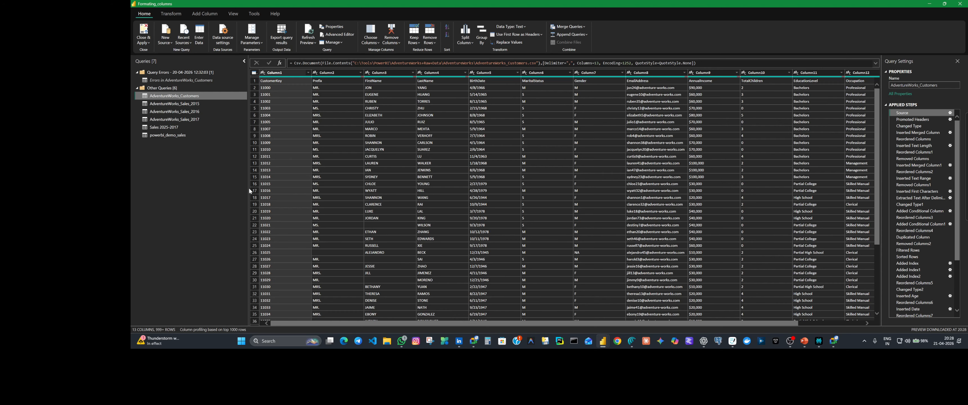
Duplicate the AdventureWorks_Customers query and rename the copy Customers Data.
right_click(205, 95)
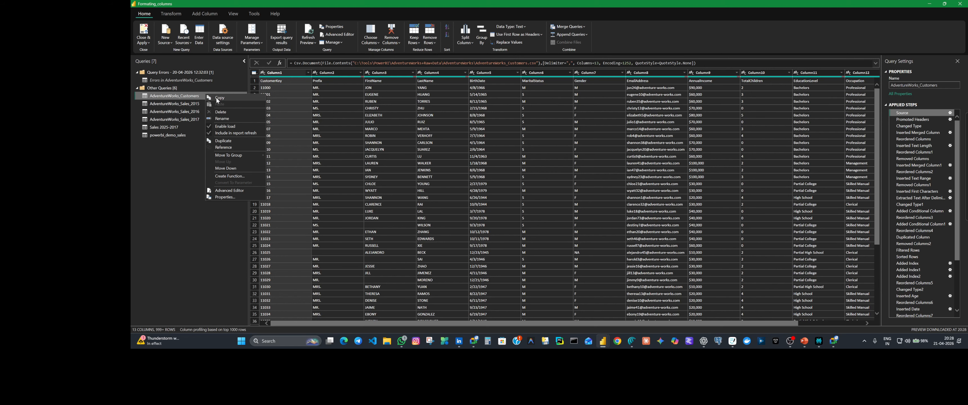
left_click(227, 141)
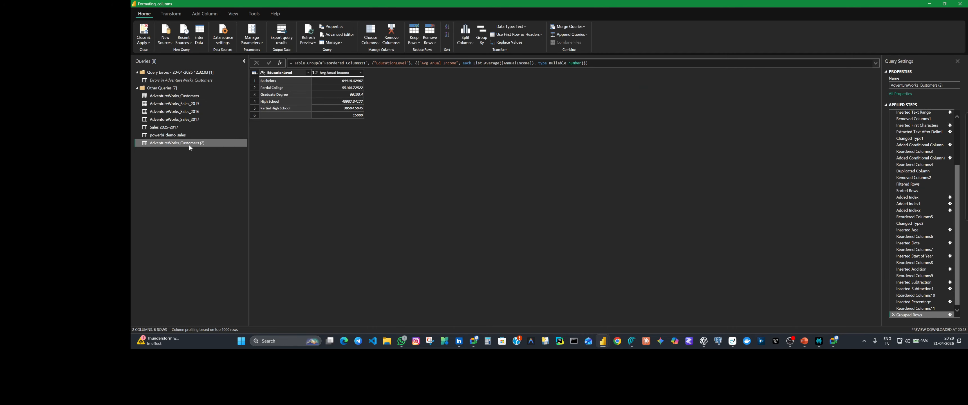
right_click(188, 143)
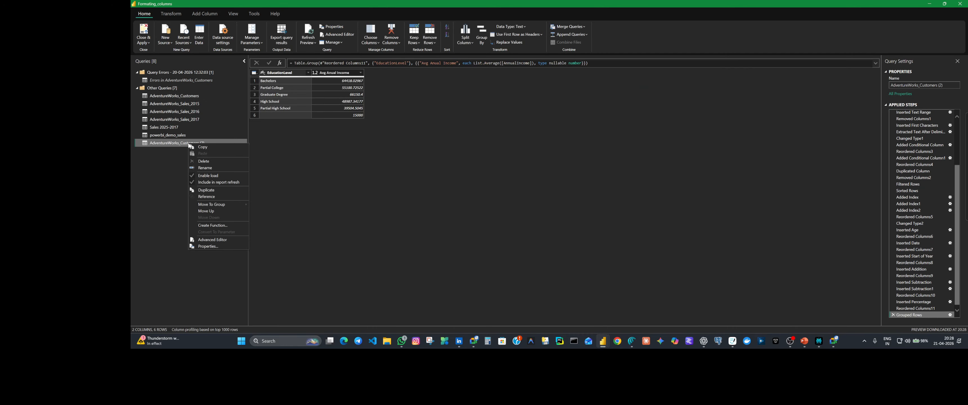
left_click(205, 168)
left_click(211, 146)
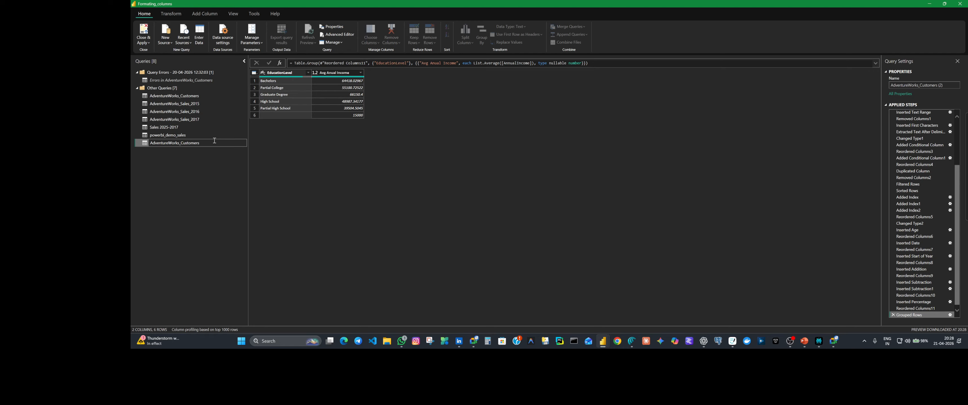
key("Left")
key("Left")
key("Left")
key("Left")
key("Left")
key("Left")
key("Left")
key("Left")
key("Left")
key("BackSpace")
key("BackSpace")
key("BackSpace")
key("BackSpace")
key("BackSpace")
key("BackSpace")
key("BackSpace")
key("BackSpace")
key("BackSpace")
key("BackSpace")
key("BackSpace")
key("BackSpace")
key("BackSpace")
key("BackSpace")
key("BackSpace")
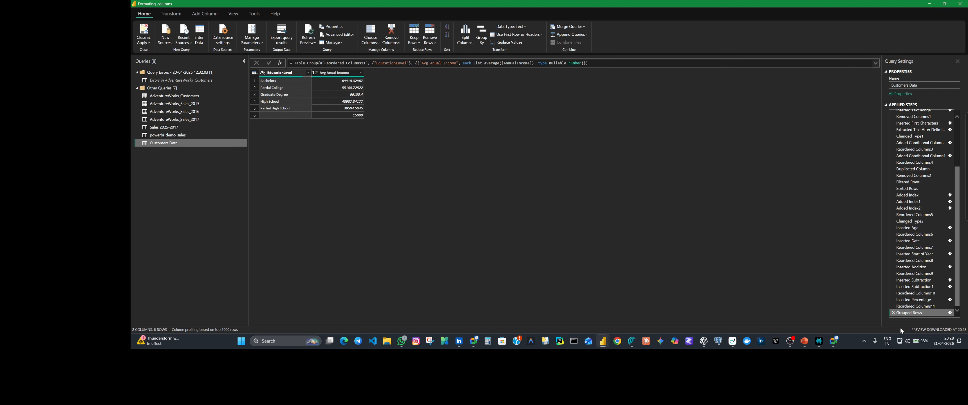
Delete the applied steps of Customers Data from Grouped Rows back through Inserted Date, keeping Reordered Columns6.
scroll(896, 312, "up", 1)
left_click(894, 313)
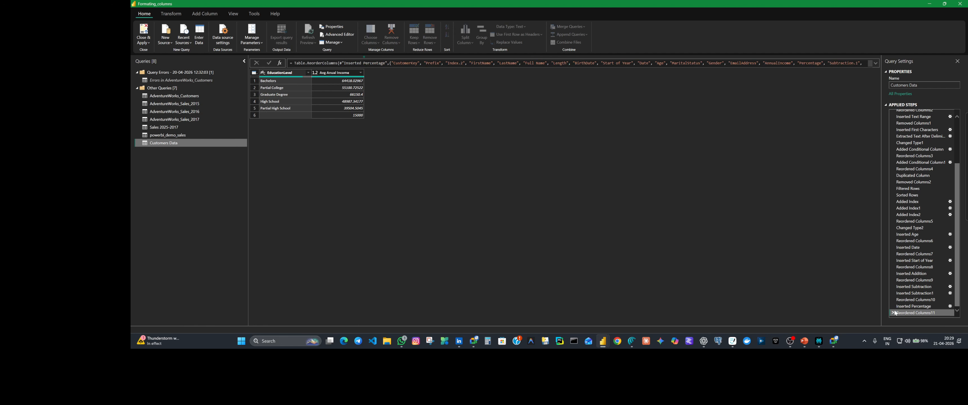
left_click(893, 312)
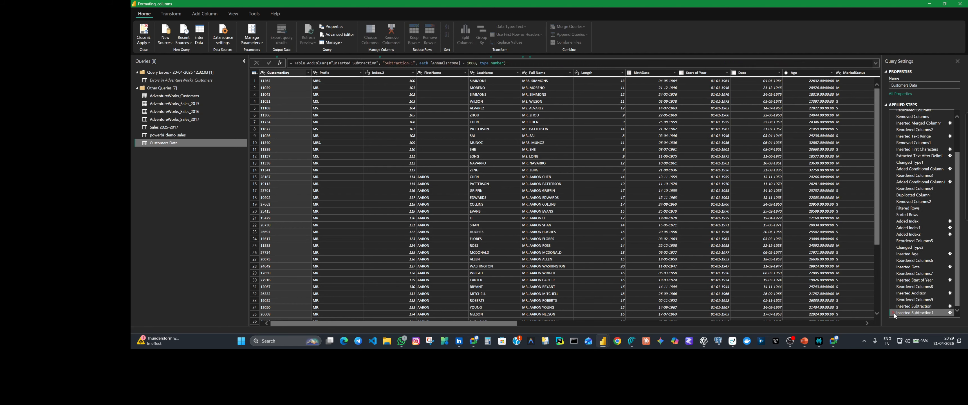
left_click(893, 313)
left_click(894, 313)
left_click(894, 313)
left_click(894, 313)
left_click(894, 312)
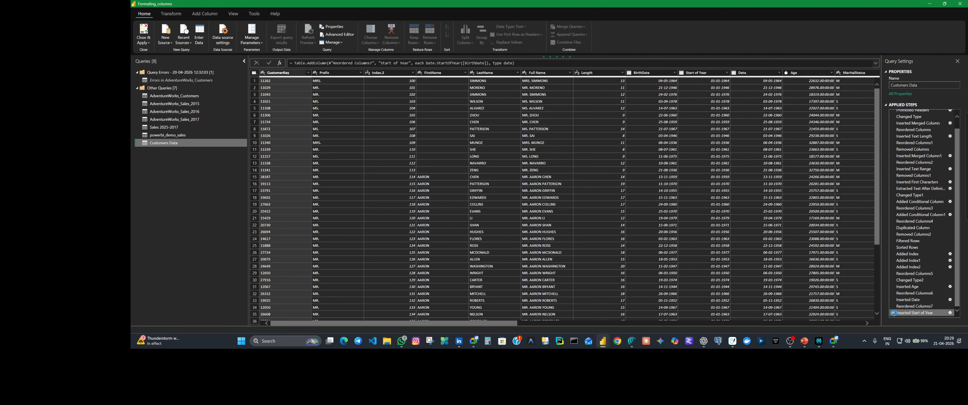
left_click(894, 312)
left_click(894, 313)
left_click(891, 307)
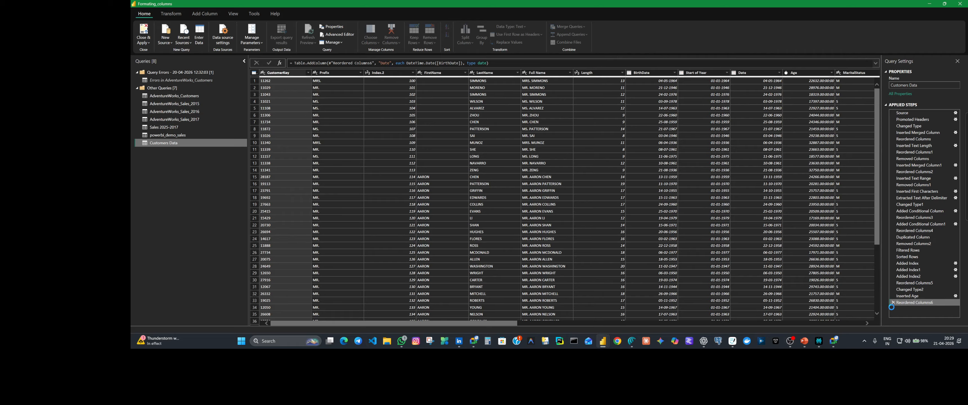
left_click(893, 303)
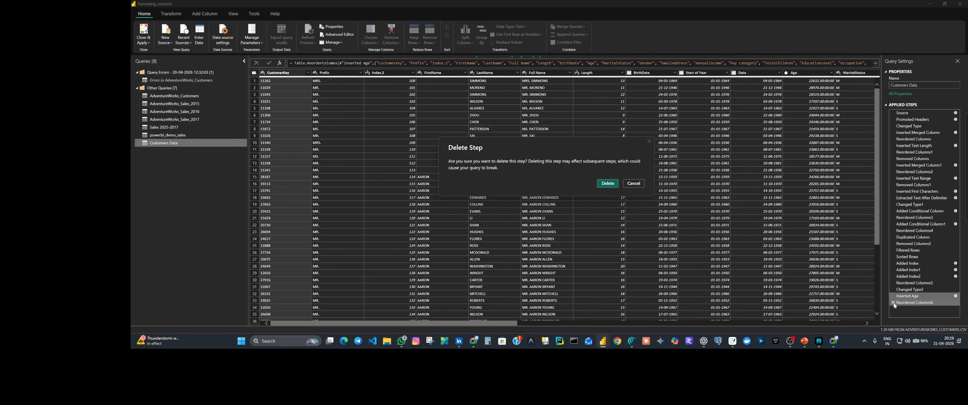
left_click(635, 184)
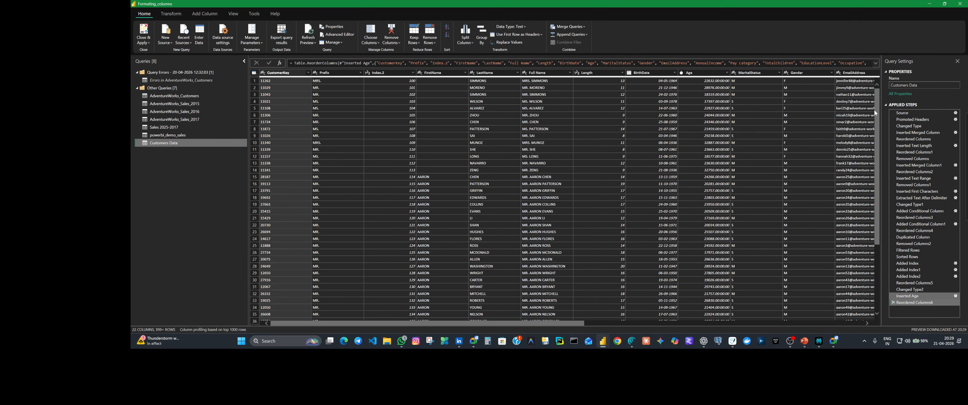
Delete the Customers Data query and confirm its removal.
right_click(181, 144)
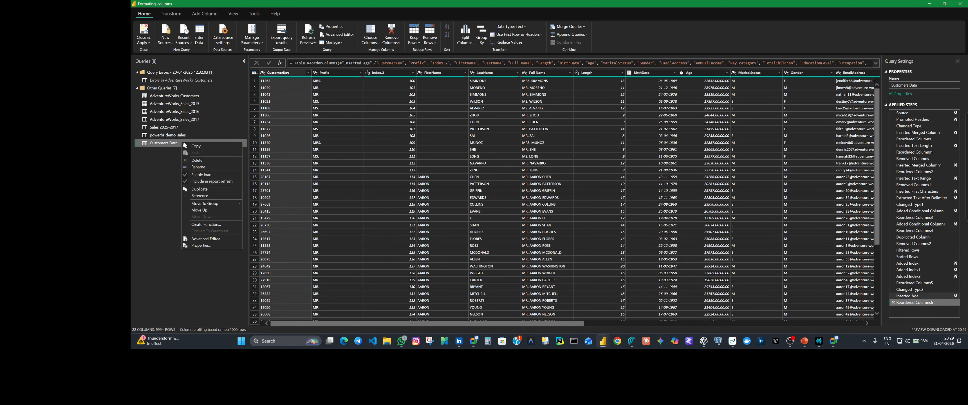
left_click(197, 162)
left_click(577, 182)
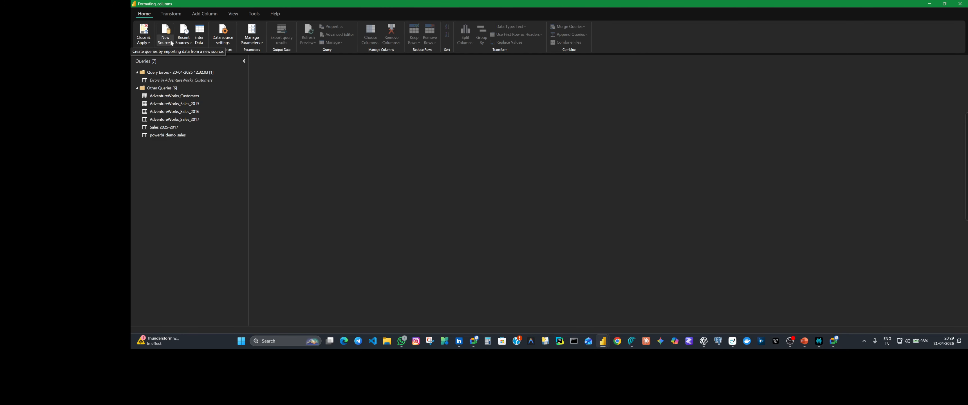
Import AdventureWorks_Customers.csv as a new Text/CSV source from the PowerBI > AdventureWorks+Raw+Data > AdventureWorks folder, keeping the default import settings.
left_click(171, 40)
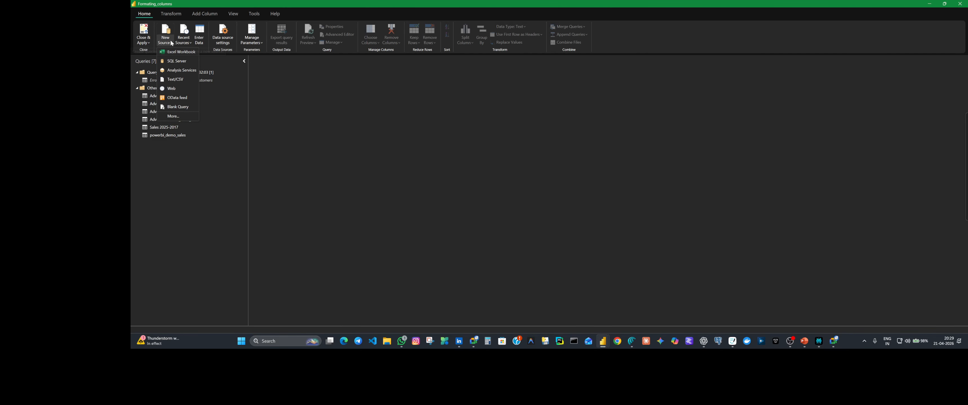
left_click(179, 79)
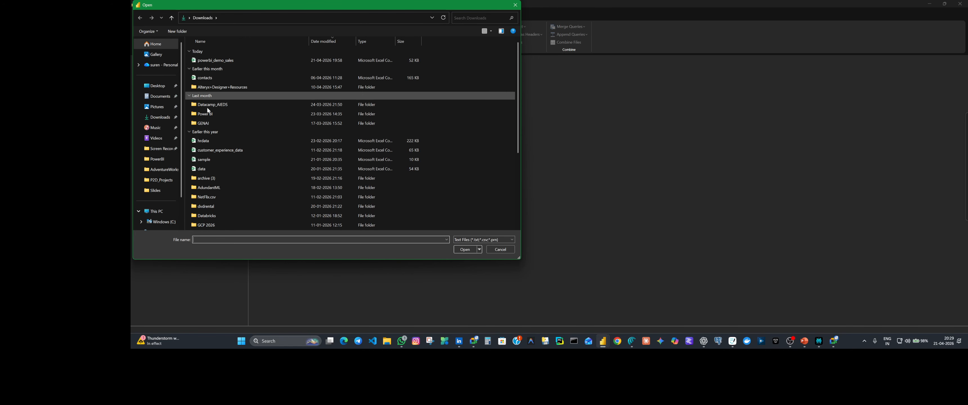
left_click(164, 160)
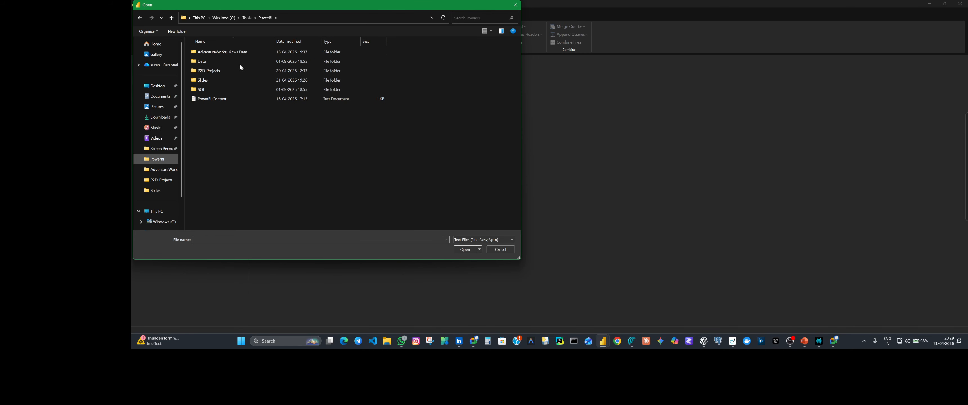
double_click(228, 53)
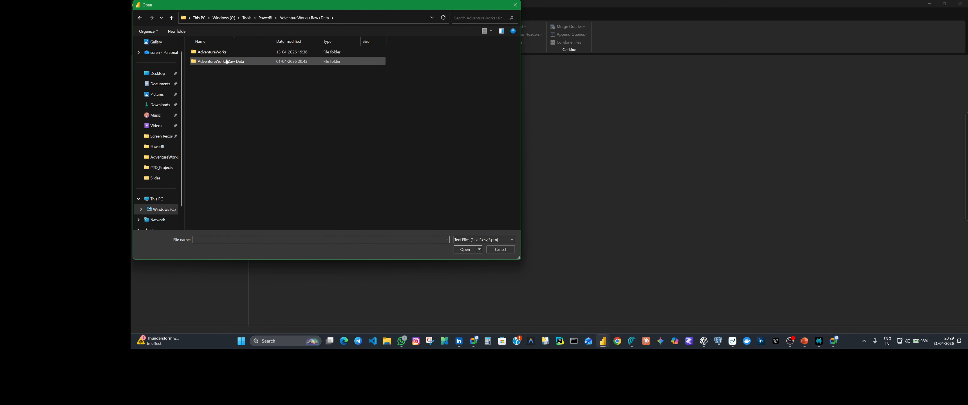
double_click(225, 53)
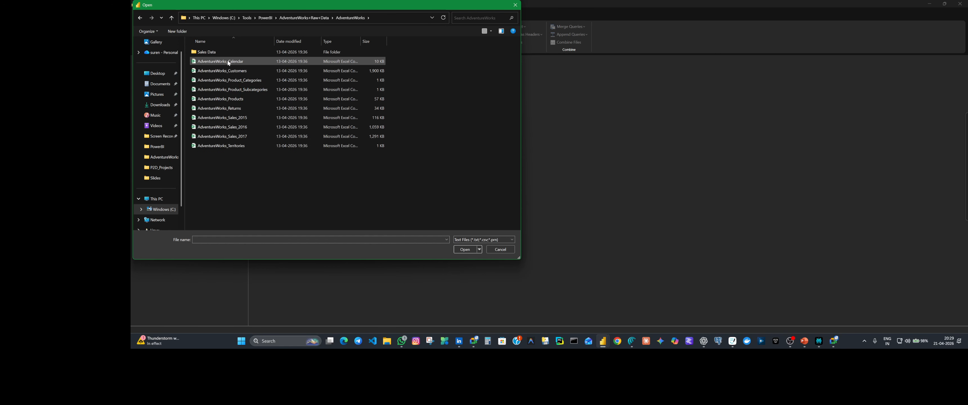
left_click(232, 71)
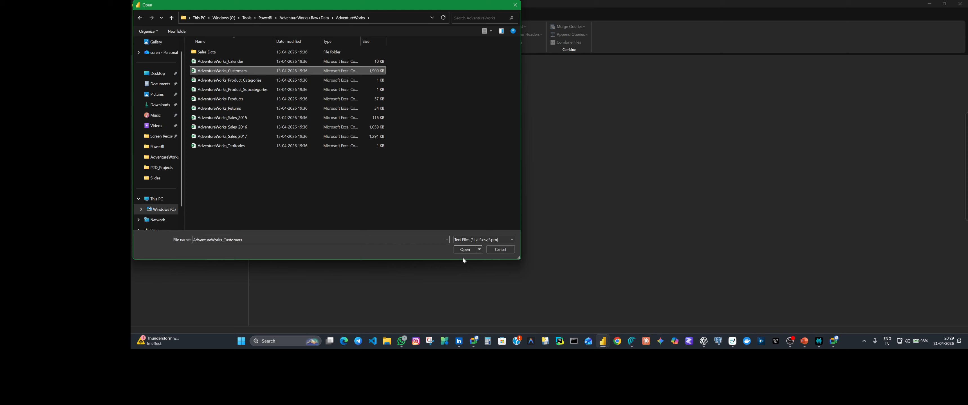
left_click(464, 249)
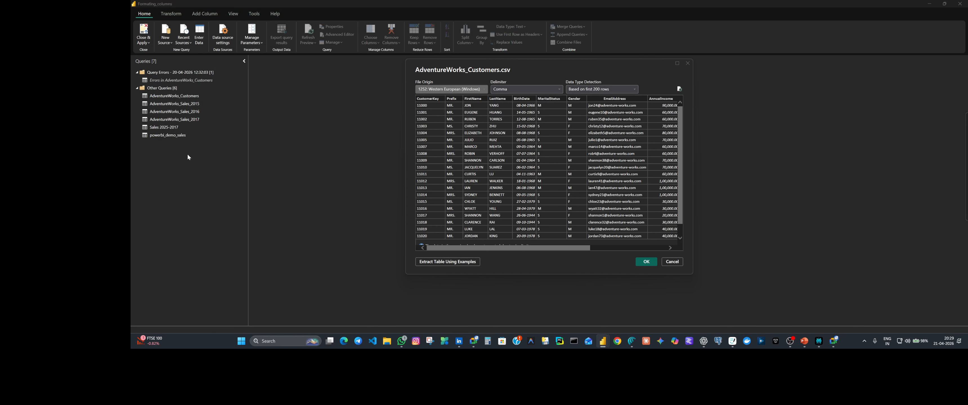
left_click(646, 262)
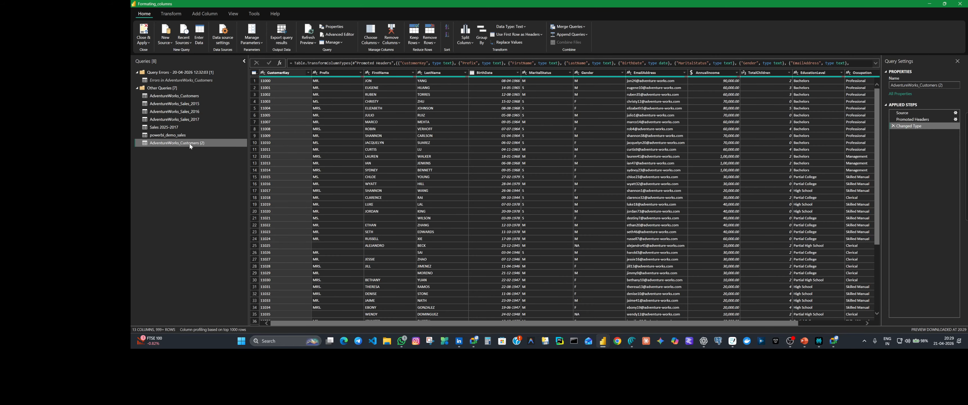
Rename the newly imported AdventureWorks_Customers (2) query as Customers Data.
right_click(189, 144)
left_click(212, 148)
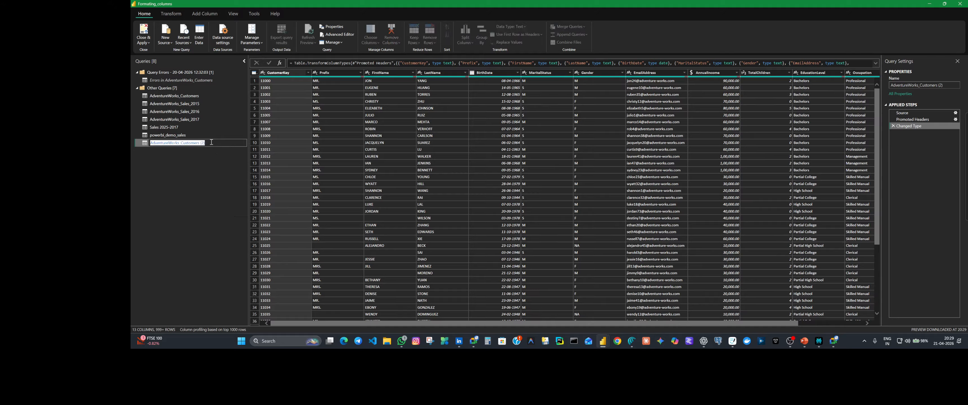
left_click(211, 142)
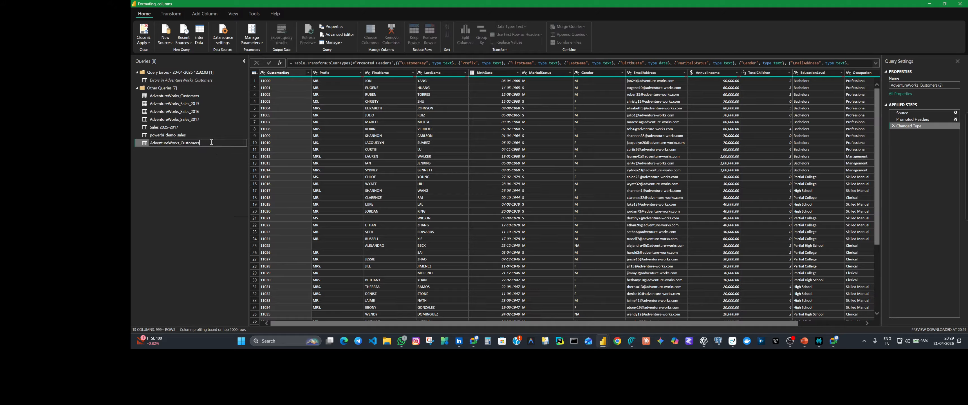
key("Left")
key("BackSpace")
key("BackSpace")
key("BackSpace")
key("BackSpace")
key("BackSpace")
key("BackSpace")
key("BackSpace")
key("BackSpace")
key("BackSpace")
key("BackSpace")
key("BackSpace")
key("BackSpace")
key("BackSpace")
key("BackSpace")
key("BackSpace")
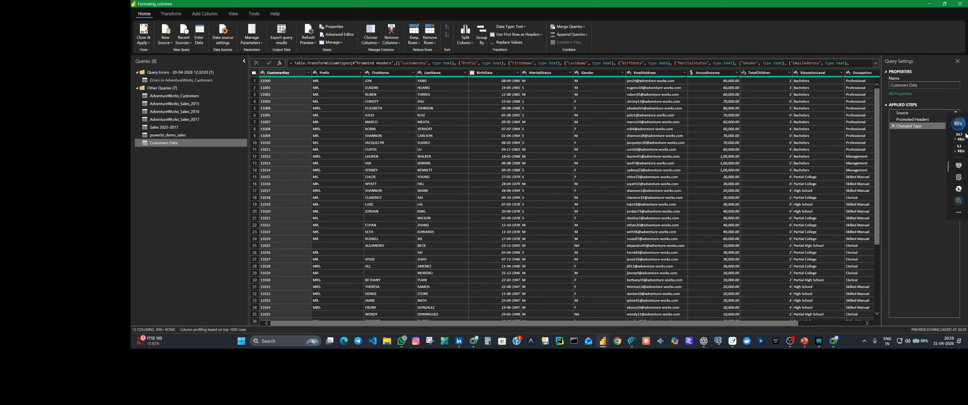
left_click(959, 125)
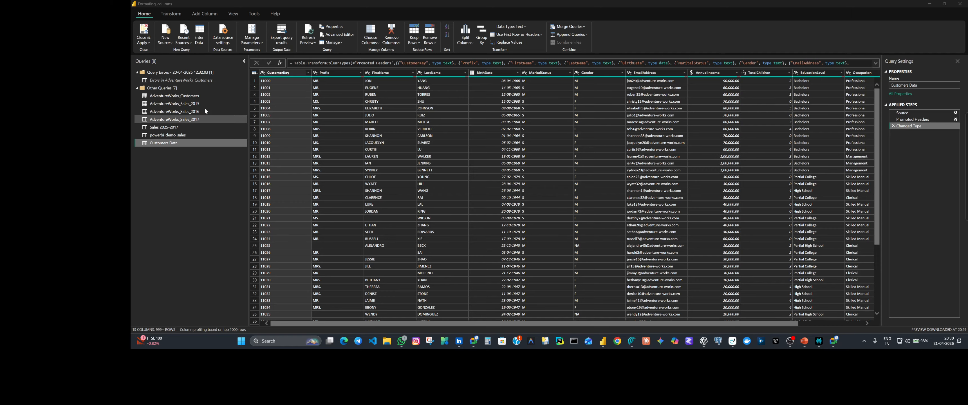
Examine the Prefix, FirstName, LastName and EmailAddress columns and the text formatting options offered for transforming them.
left_click(170, 14)
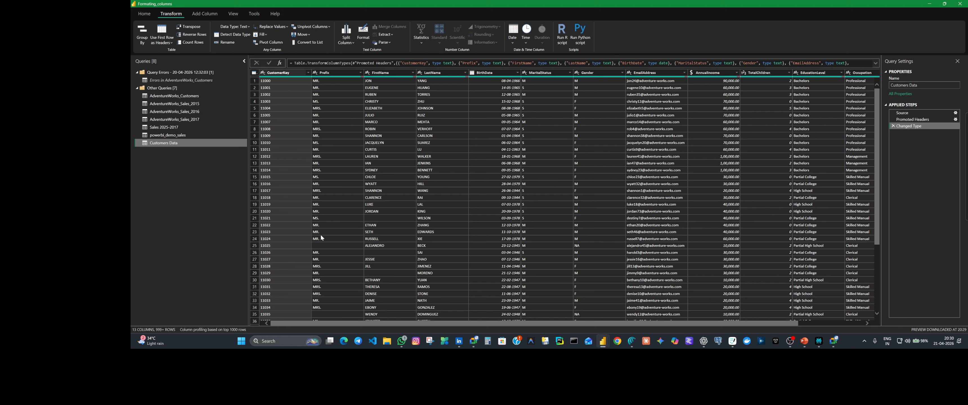
left_click(339, 74)
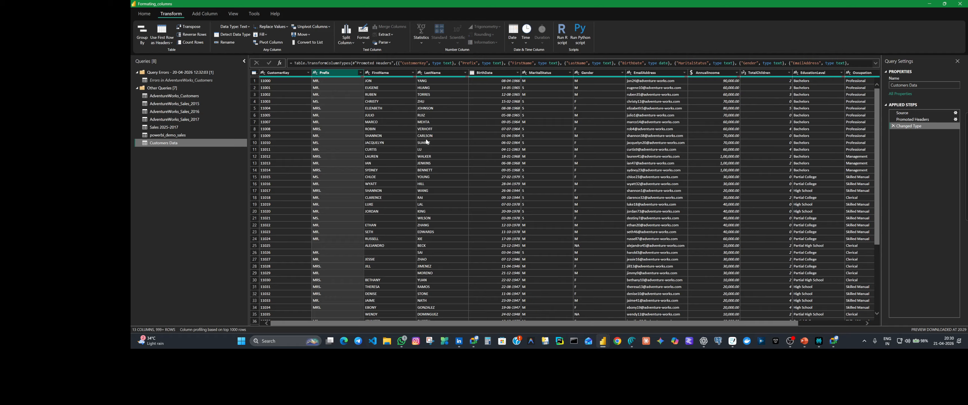
left_click(381, 72)
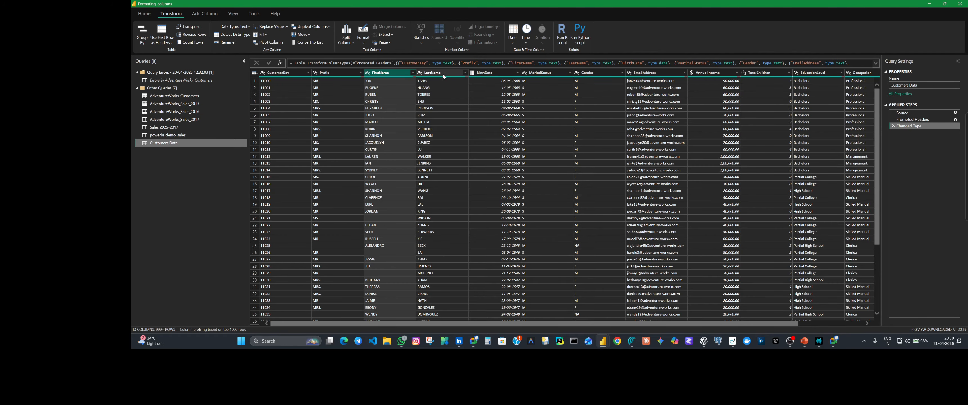
left_click(442, 72)
left_click(653, 74)
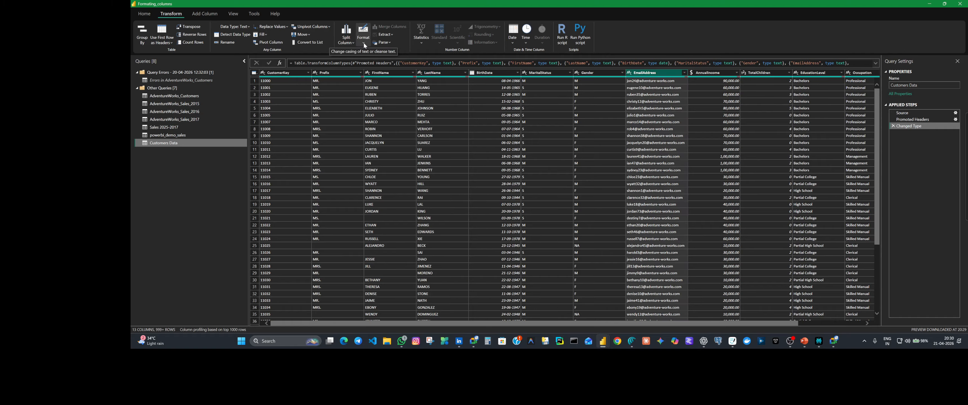
left_click(364, 45)
left_click(657, 73)
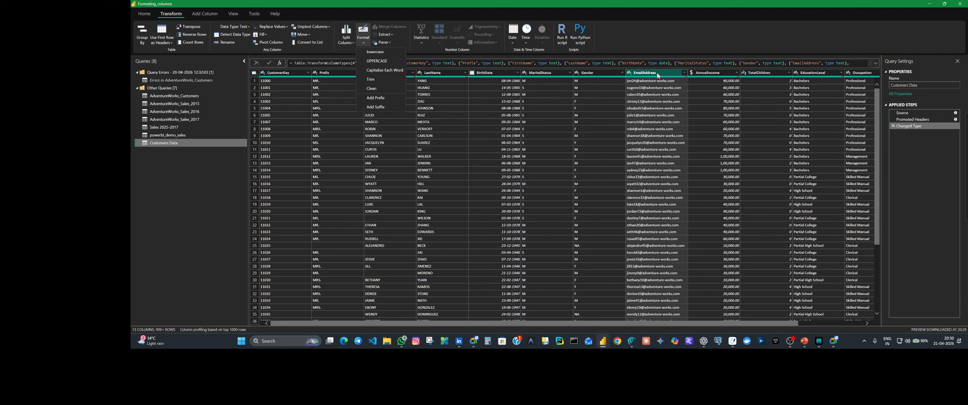
Convert the FirstName column of Customers Data to lowercase.
left_click(383, 73)
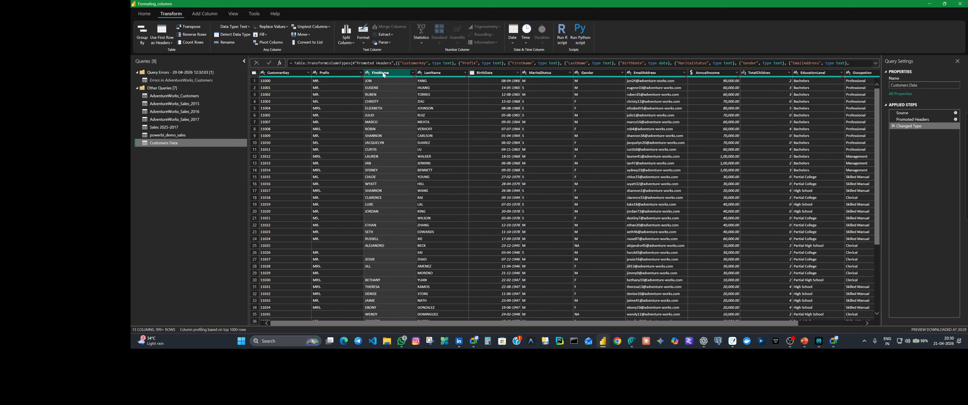
left_click(366, 44)
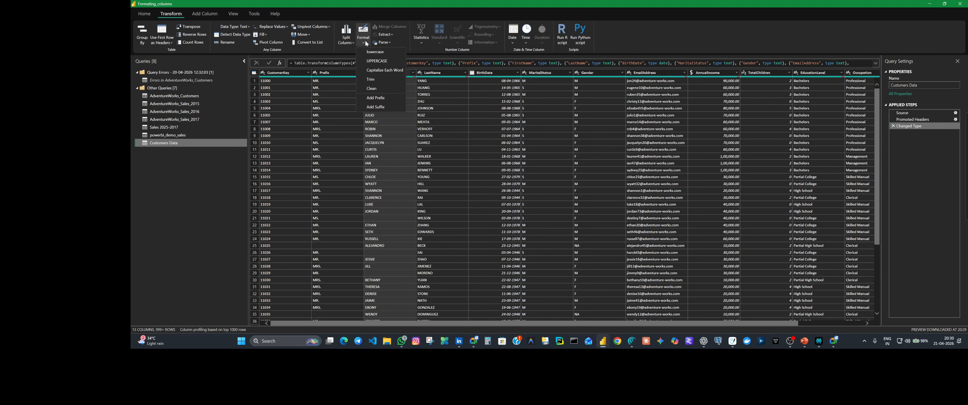
left_click(375, 52)
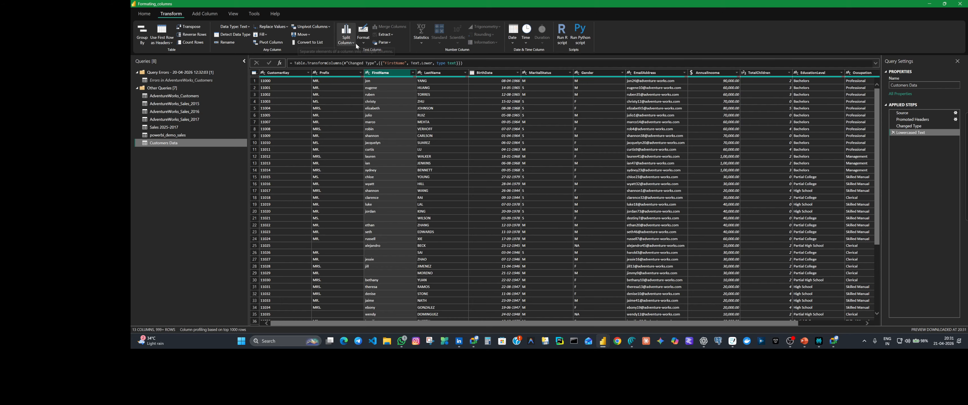
Convert the FirstName column to UPPERCASE, followed by the Capitalize Each Word format on the same column.
left_click(363, 42)
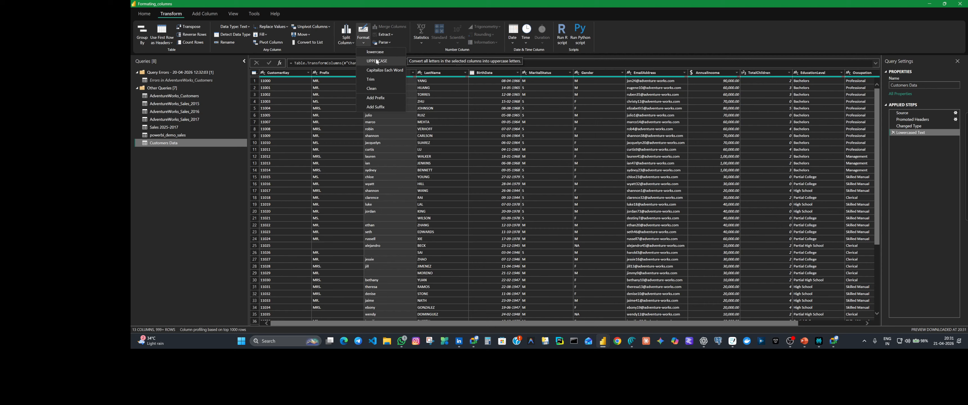
left_click(376, 61)
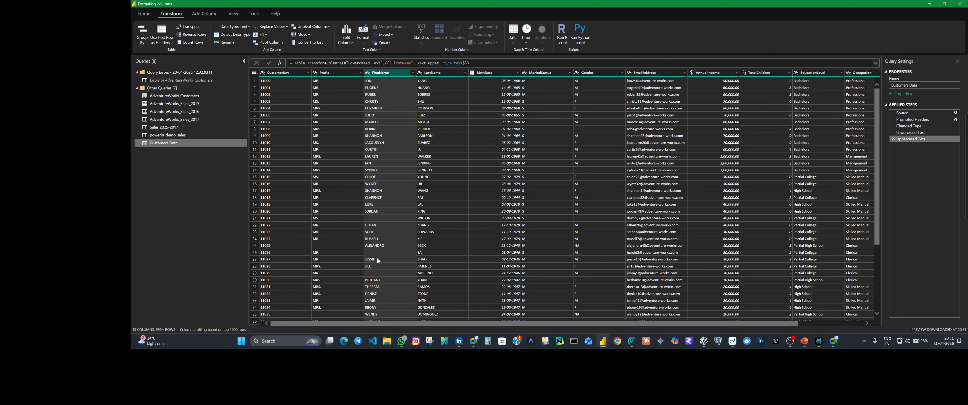
left_click(363, 40)
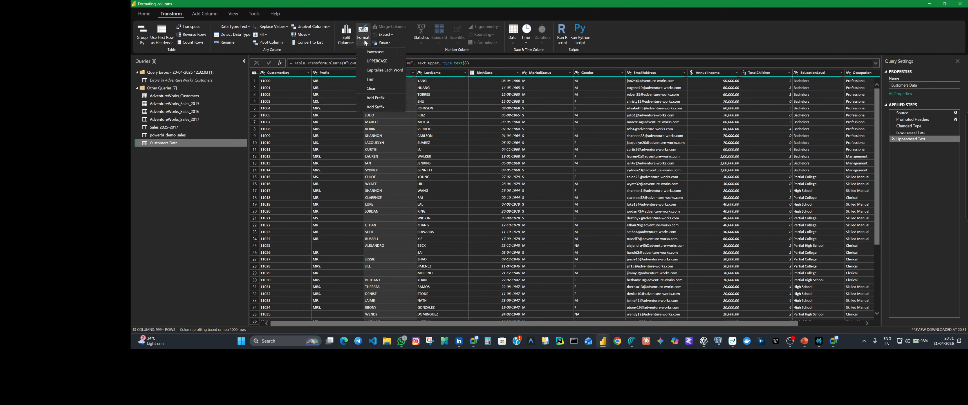
left_click(377, 71)
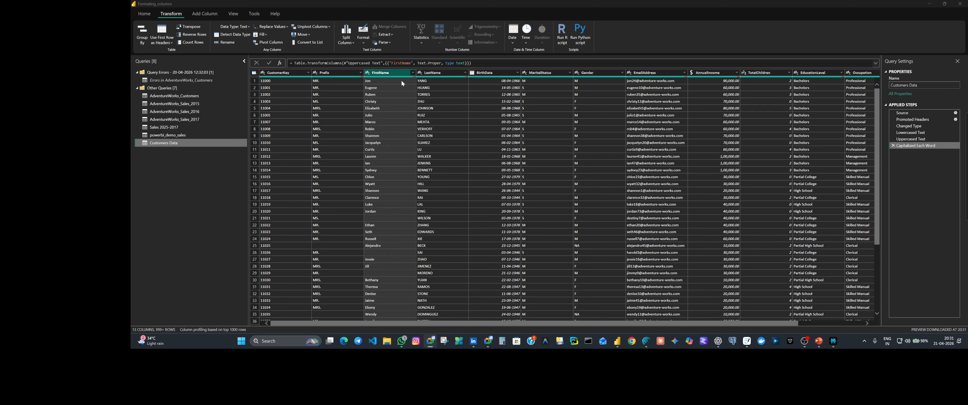
With the LastName column selected, base column profiling on the entire data set and refresh all query previews.
left_click(432, 72)
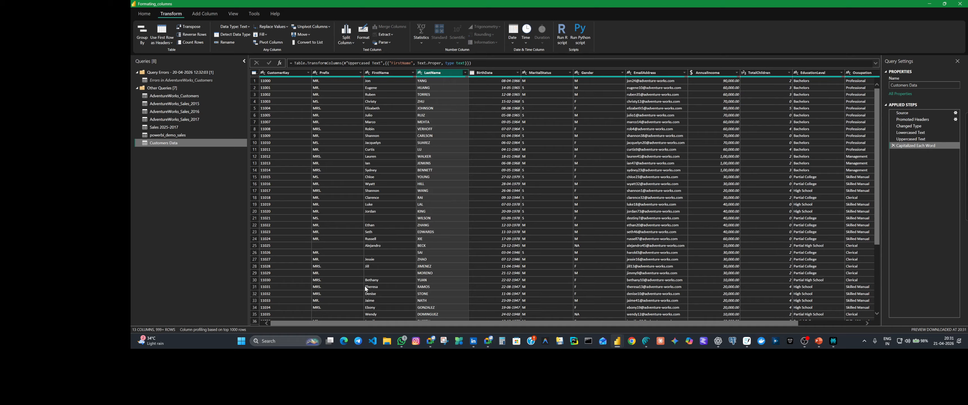
left_click(205, 331)
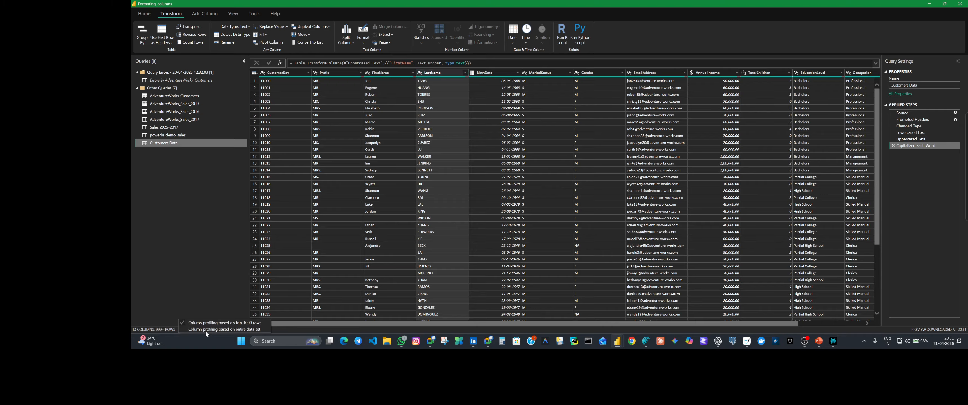
left_click(229, 330)
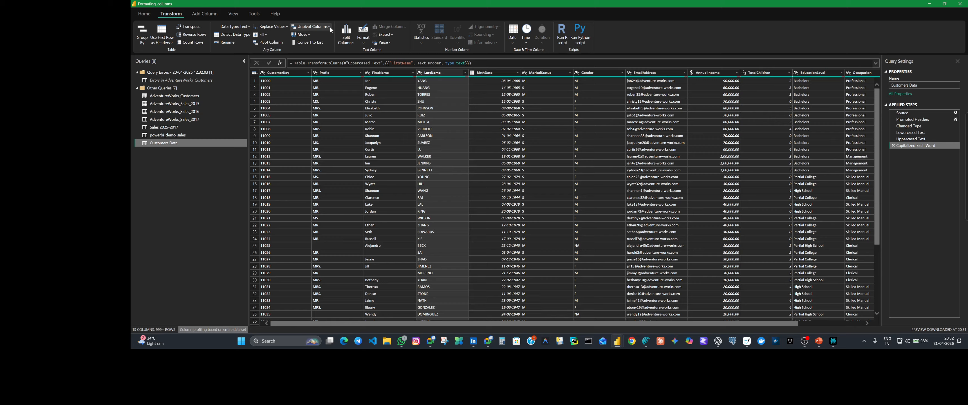
left_click(149, 14)
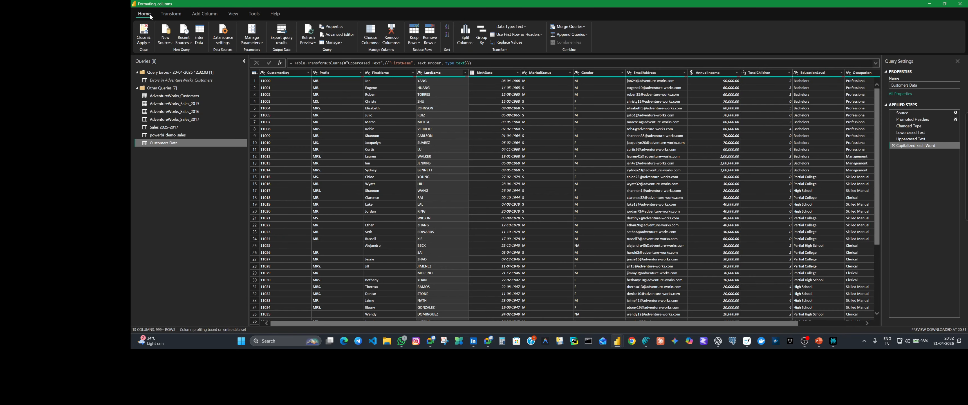
left_click(307, 43)
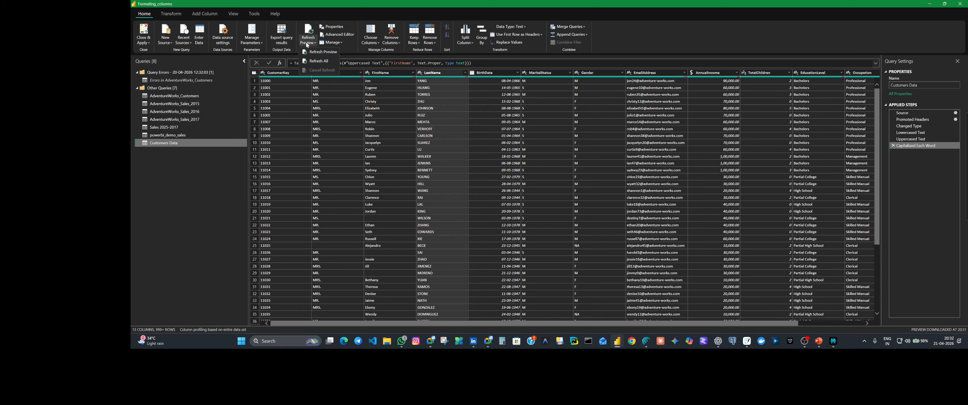
left_click(318, 61)
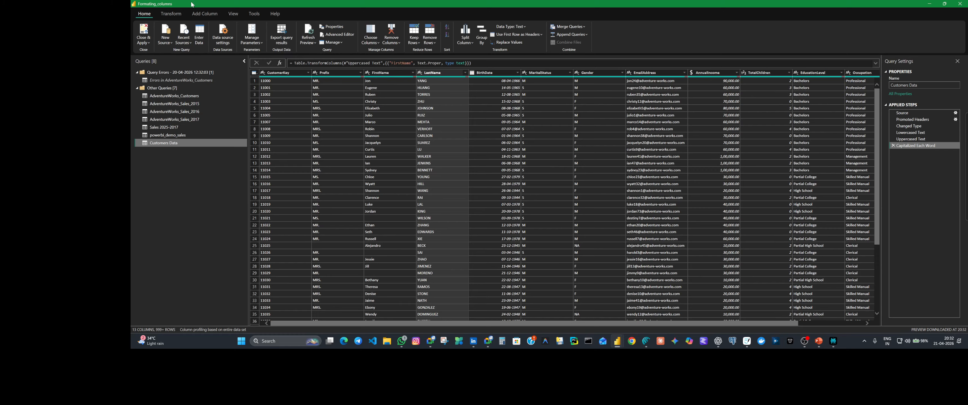
Apply the Capitalize Each Word format to the LastName column.
left_click(170, 14)
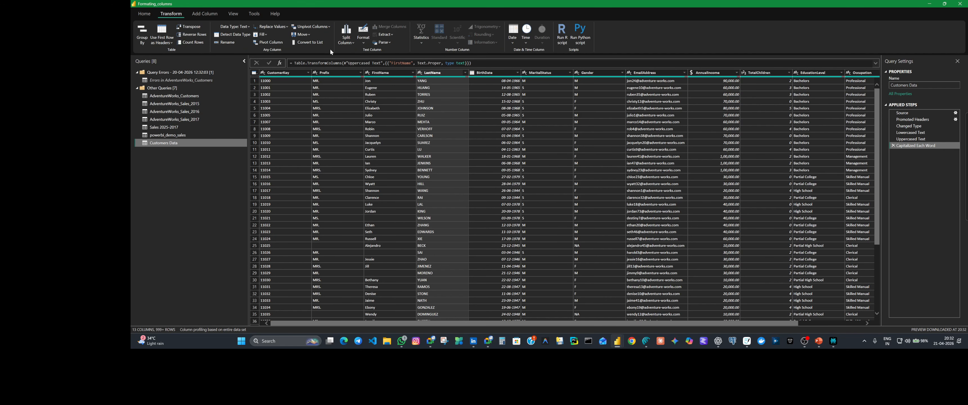
left_click(363, 42)
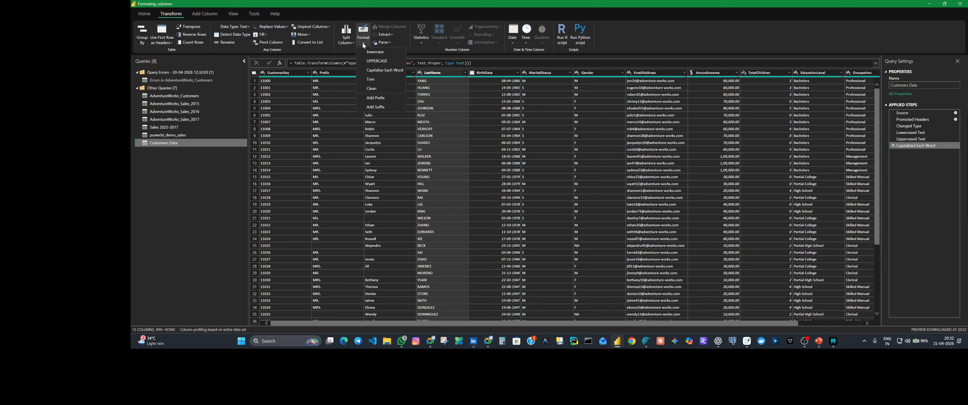
left_click(381, 70)
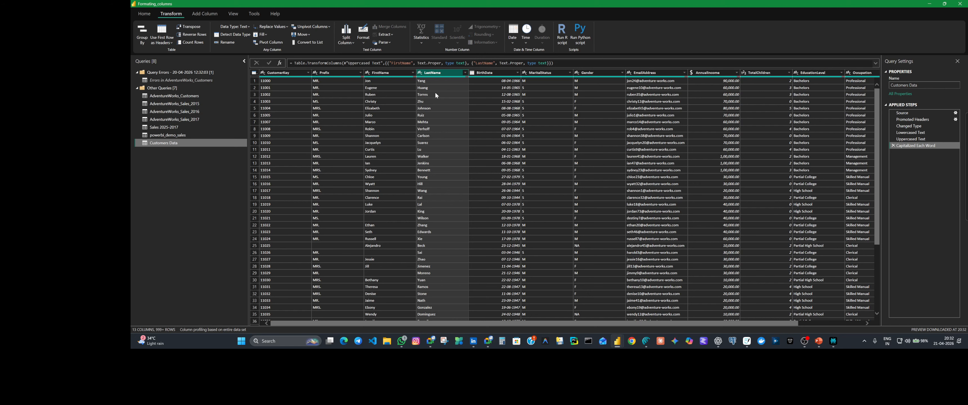
Trim leading and trailing spaces from the LastName column of Customers Data.
left_click(364, 44)
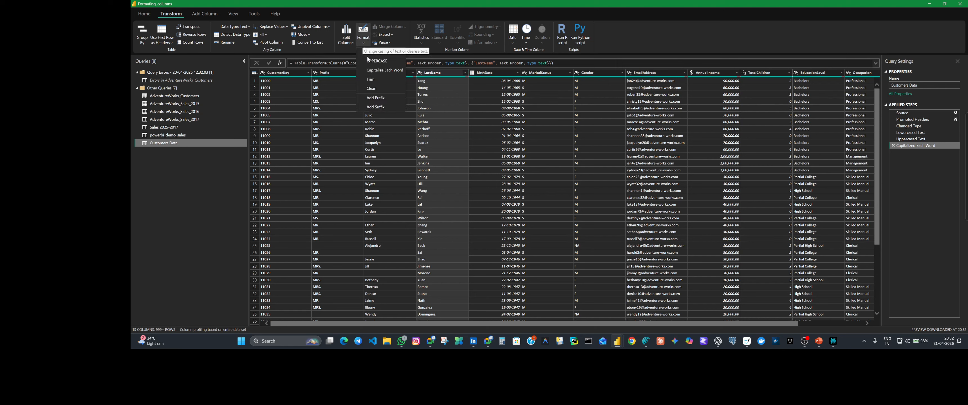
left_click(381, 80)
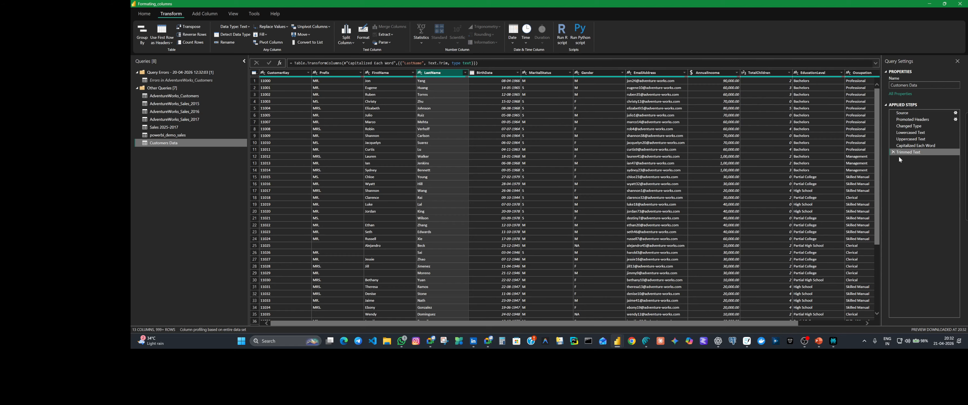
left_click(422, 88)
left_click(378, 87)
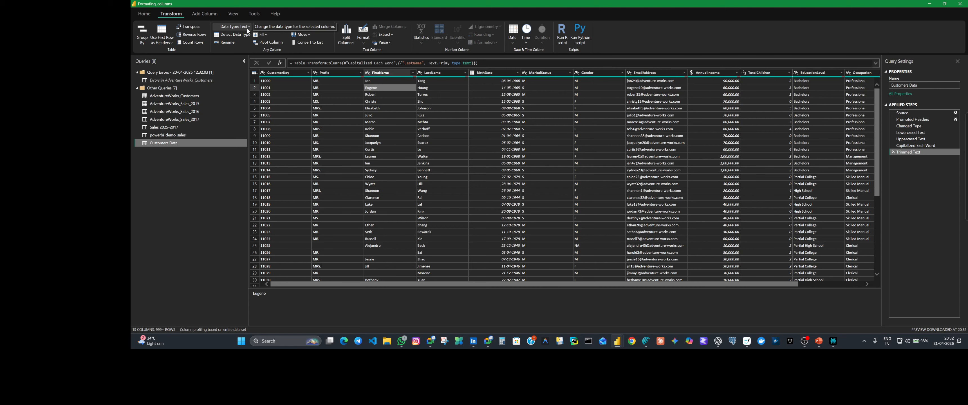
left_click(211, 14)
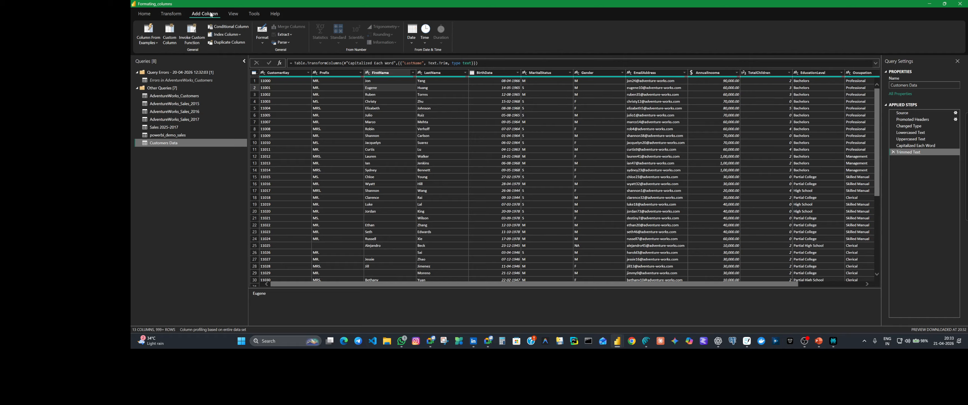
left_click(240, 15)
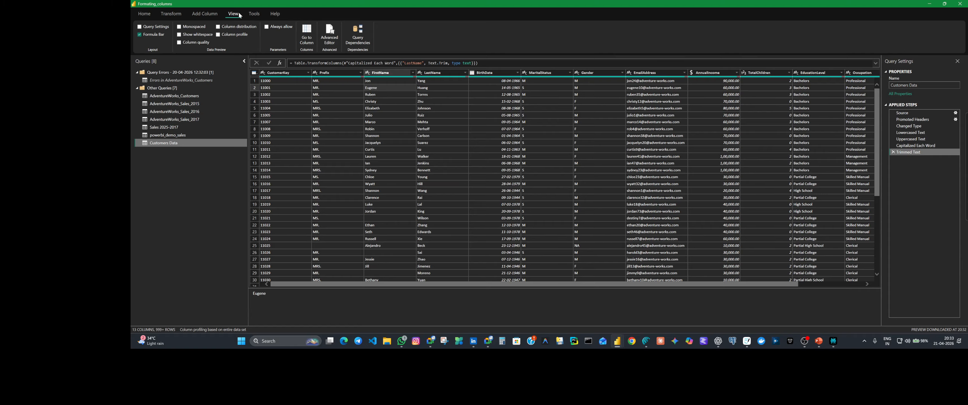
left_click(254, 15)
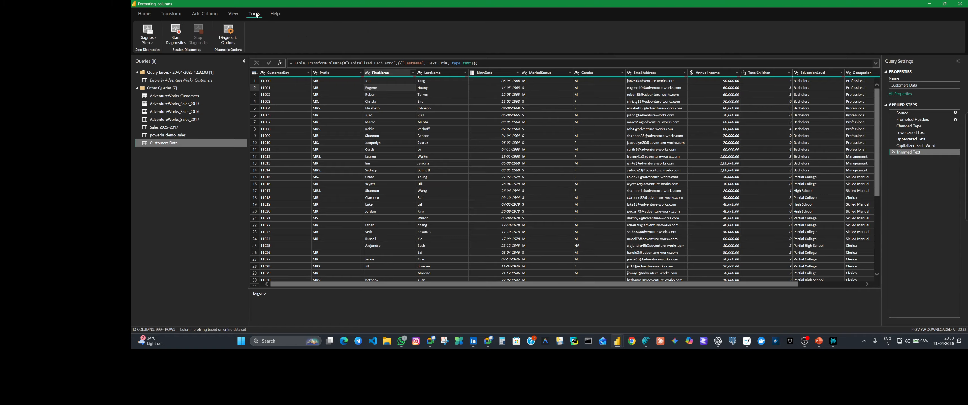
left_click(205, 13)
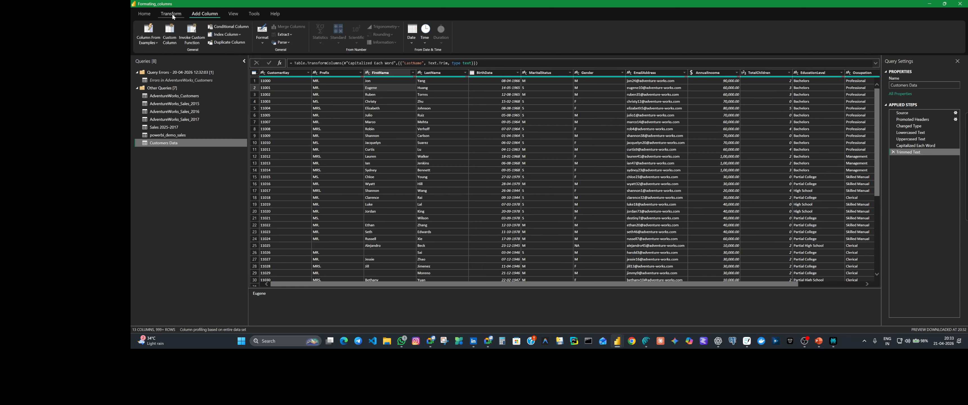
left_click(172, 15)
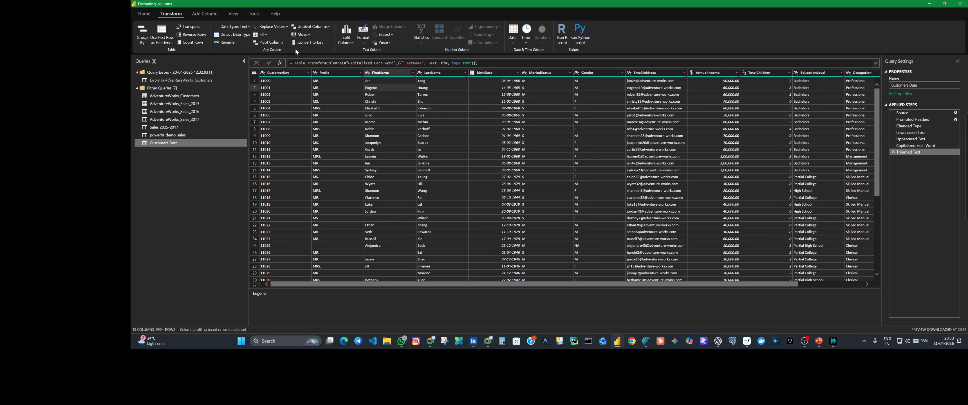
Replace the second row's first name in the FirstName column with the same name followed by trailing spaces.
left_click(384, 87)
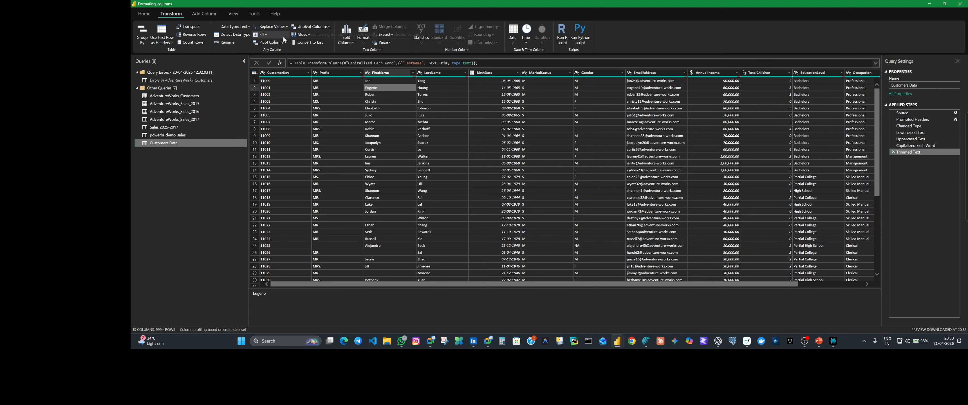
left_click(287, 27)
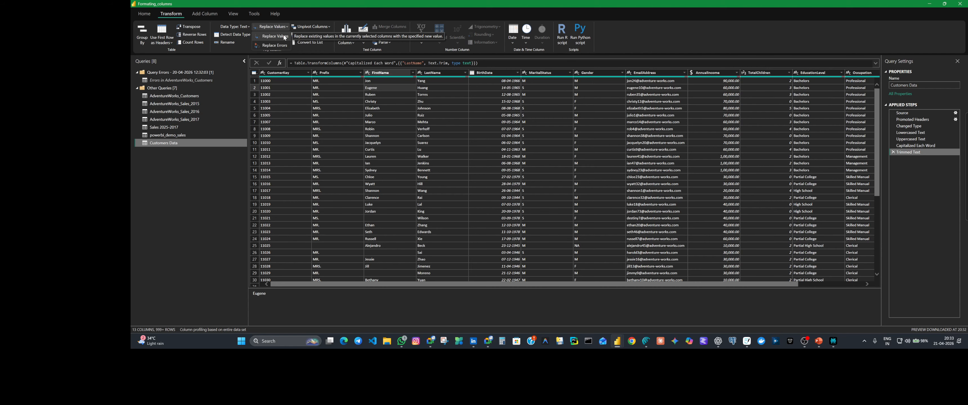
left_click(284, 36)
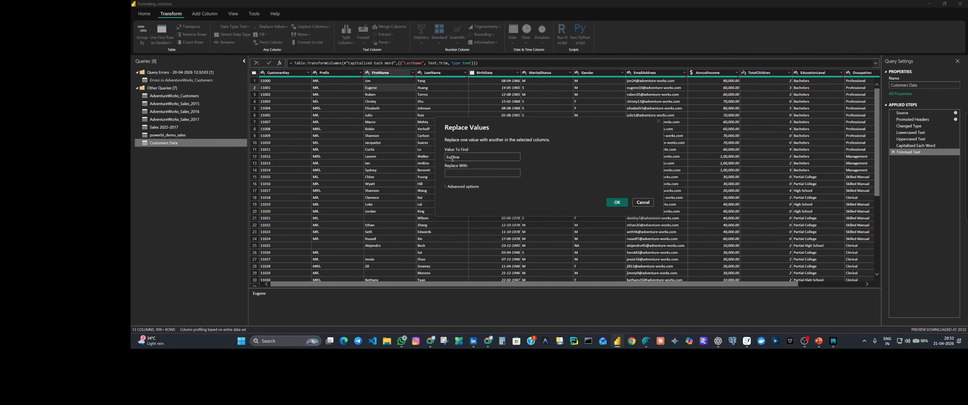
left_click_drag(460, 158, 406, 157)
left_click(462, 173)
type("vc")
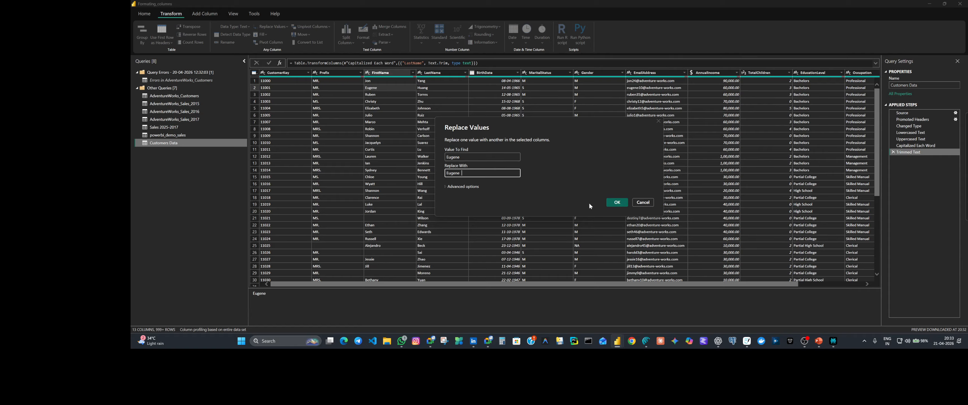
left_click(615, 203)
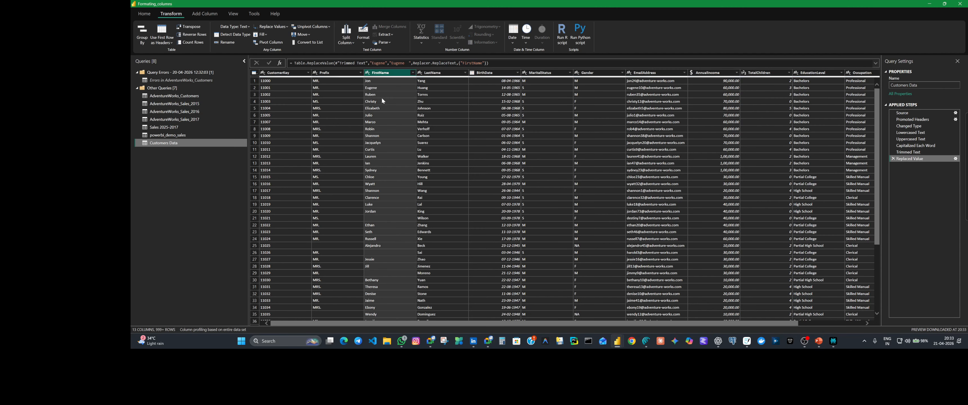
Trim leading and trailing spaces from the FirstName column.
left_click(378, 89)
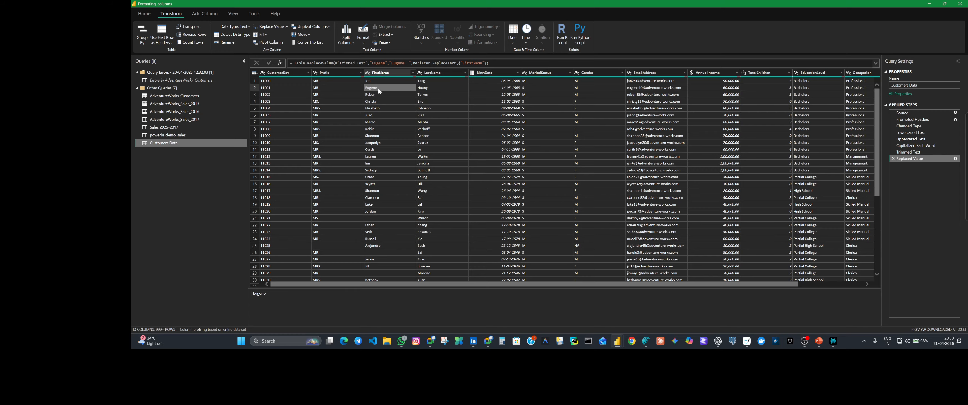
left_click(381, 74)
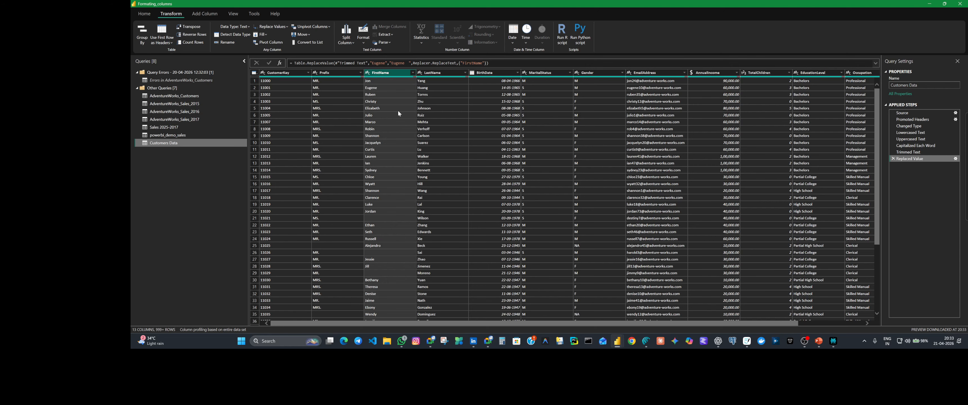
left_click(363, 43)
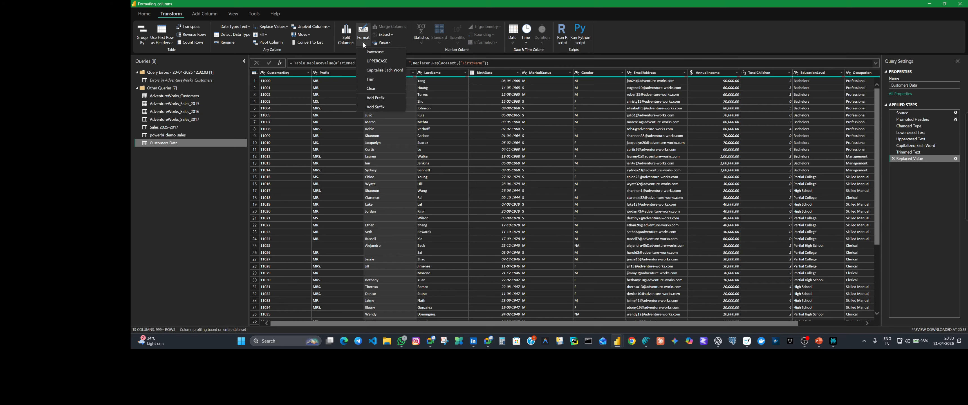
left_click(375, 79)
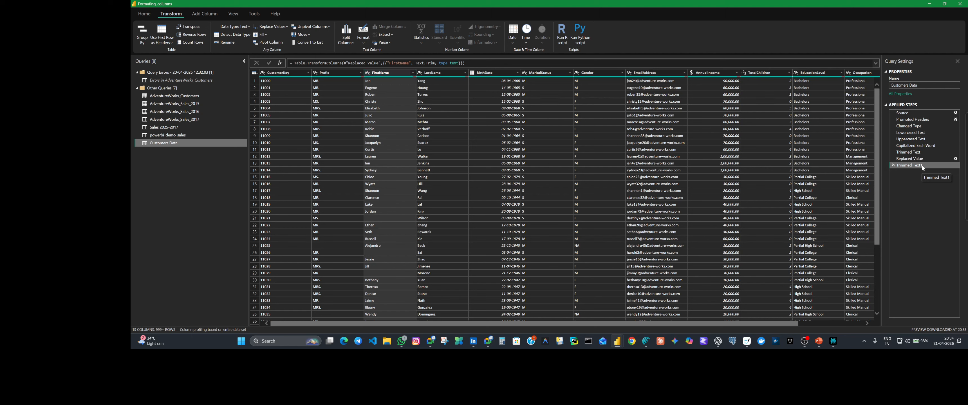
Review the settings of the Replaced Value step, including its advanced options, and close them without changes.
right_click(922, 165)
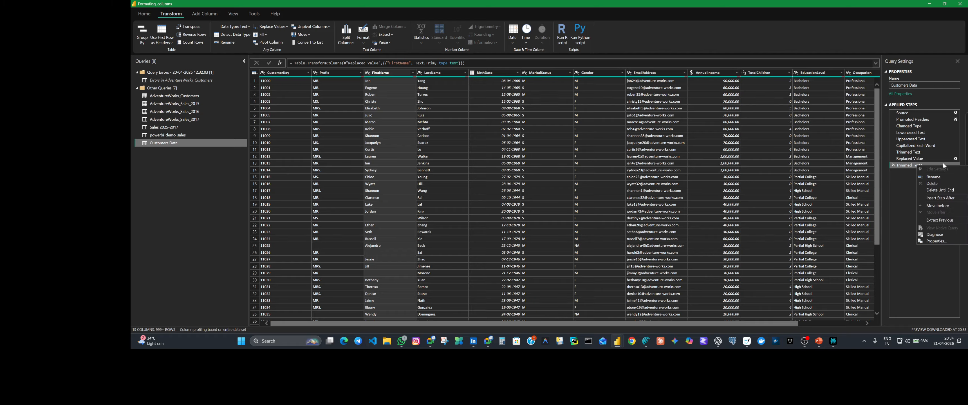
left_click(906, 182)
left_click(955, 158)
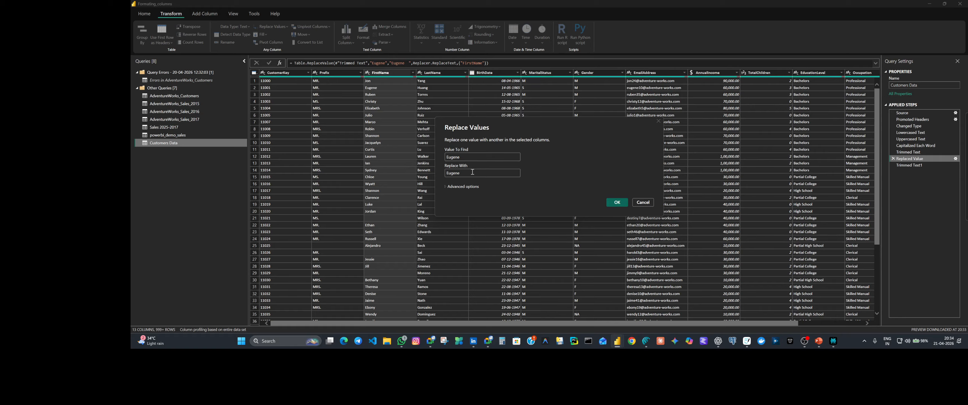
left_click(447, 187)
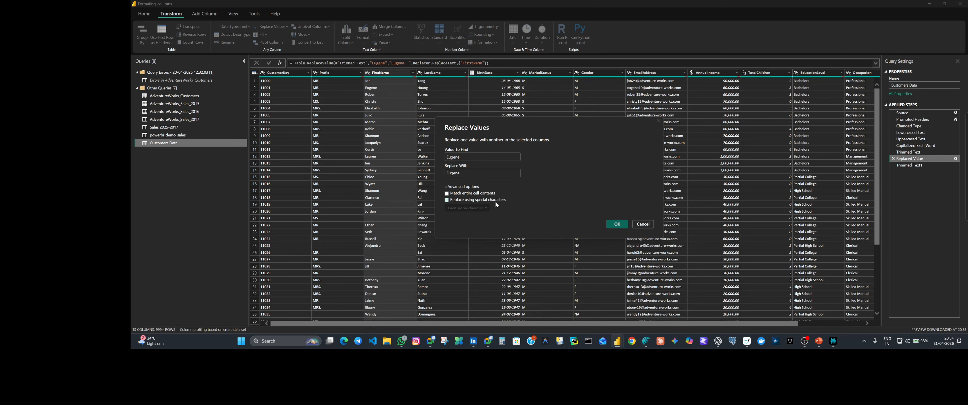
left_click(641, 224)
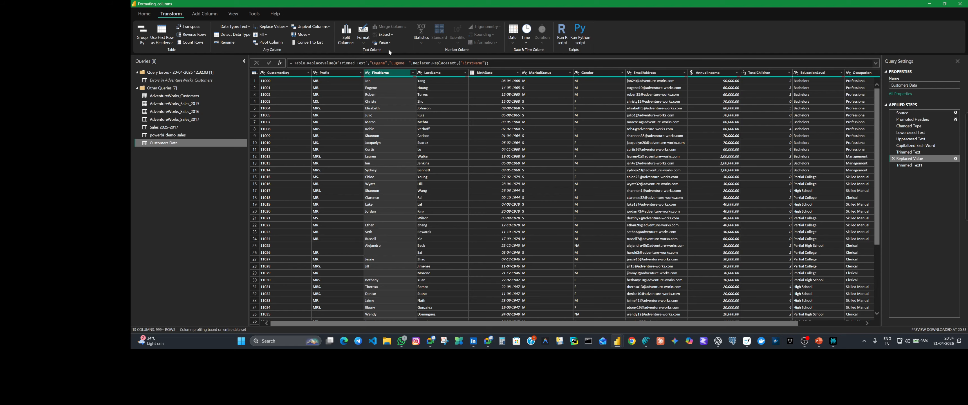
Clean non-printable characters from the Prefix column, inserting the operation as an intermediate step after Replaced Value.
left_click(364, 41)
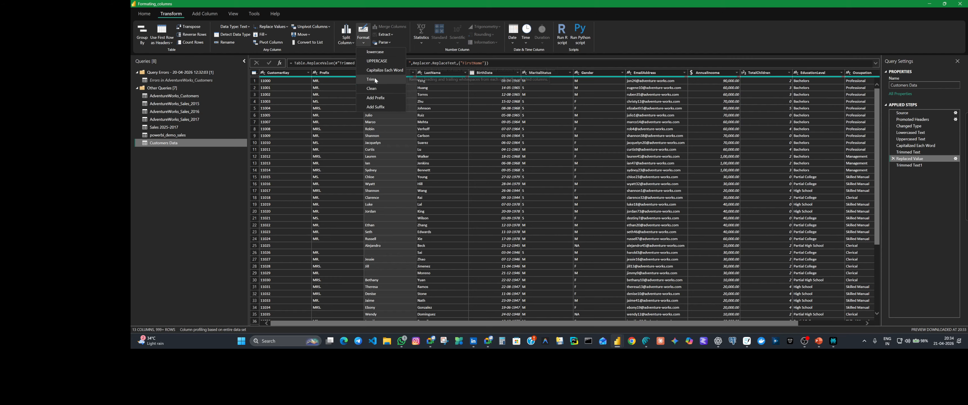
left_click(337, 198)
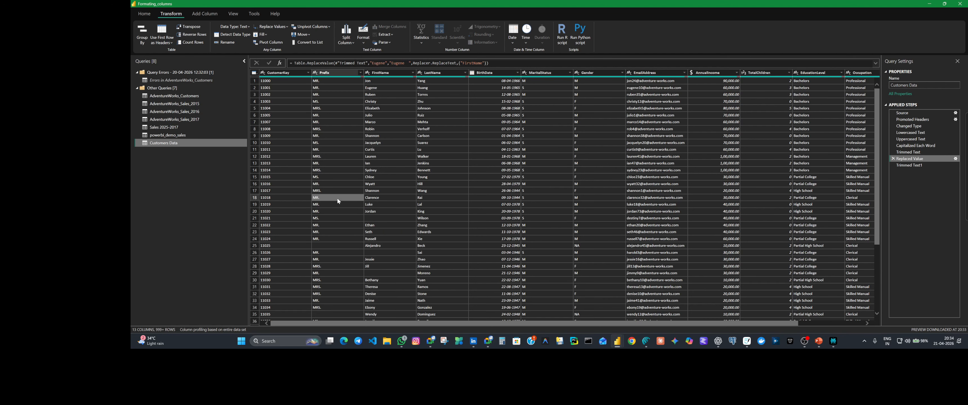
left_click(333, 72)
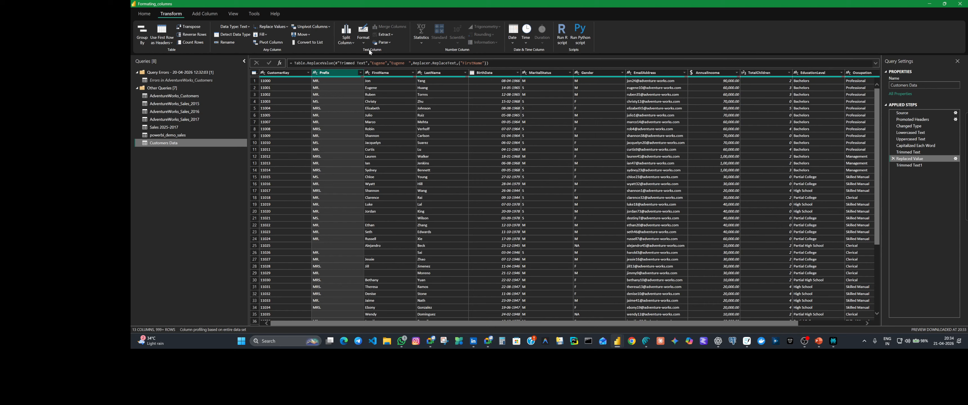
left_click(364, 42)
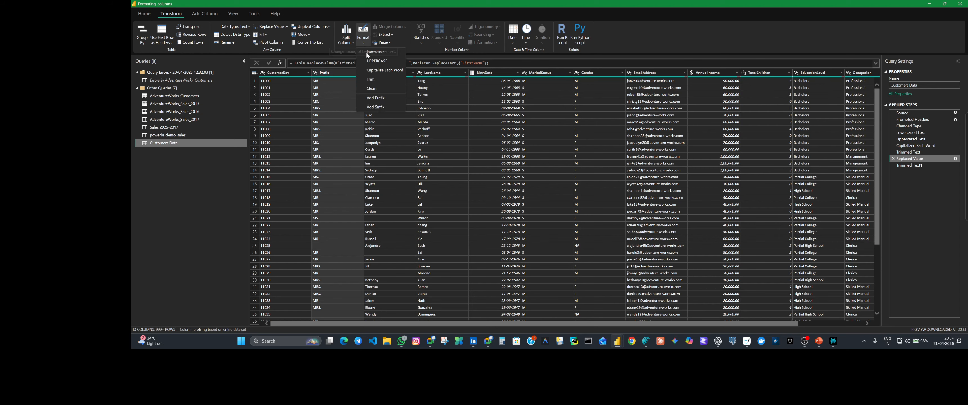
left_click(375, 89)
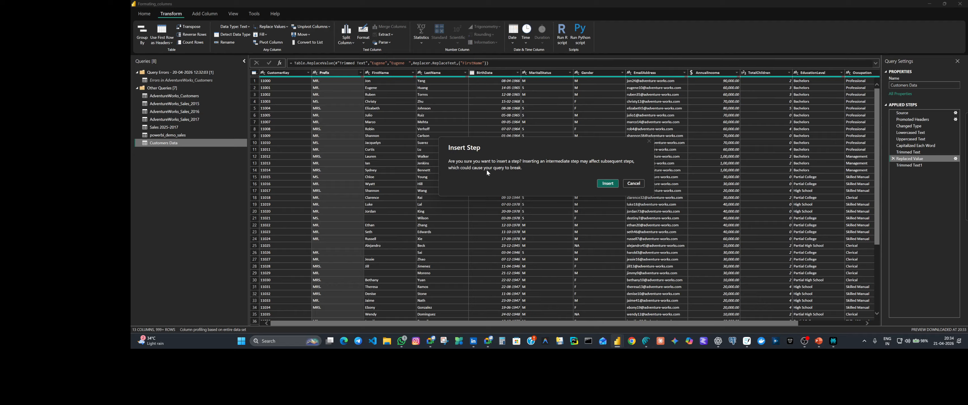
left_click(605, 183)
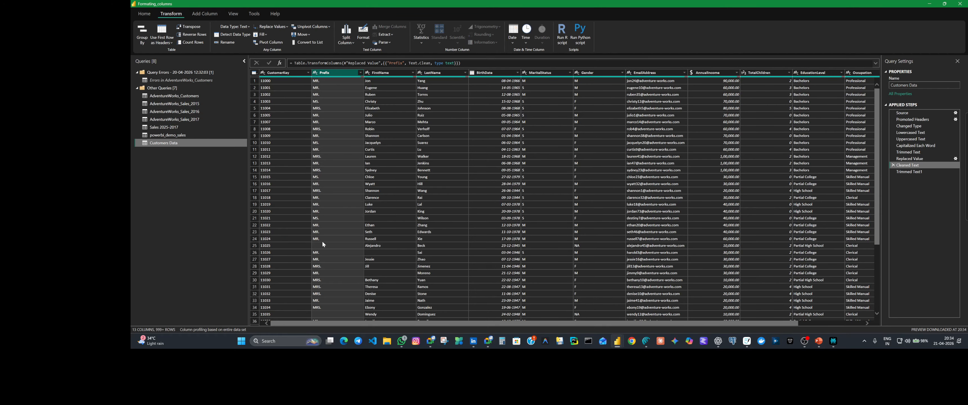
scroll(323, 255, "down", 20)
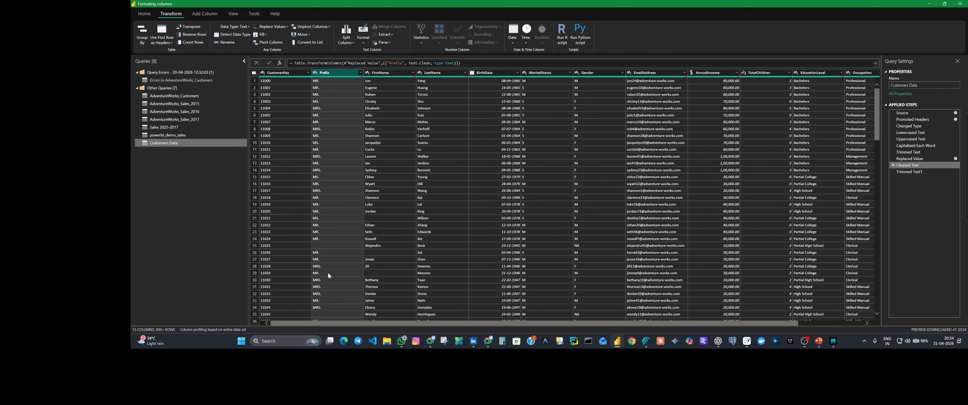
left_click(364, 41)
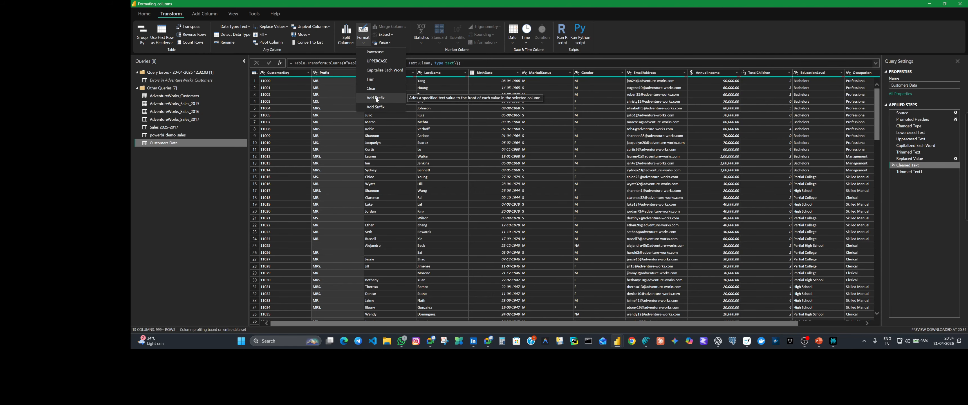
left_click(380, 143)
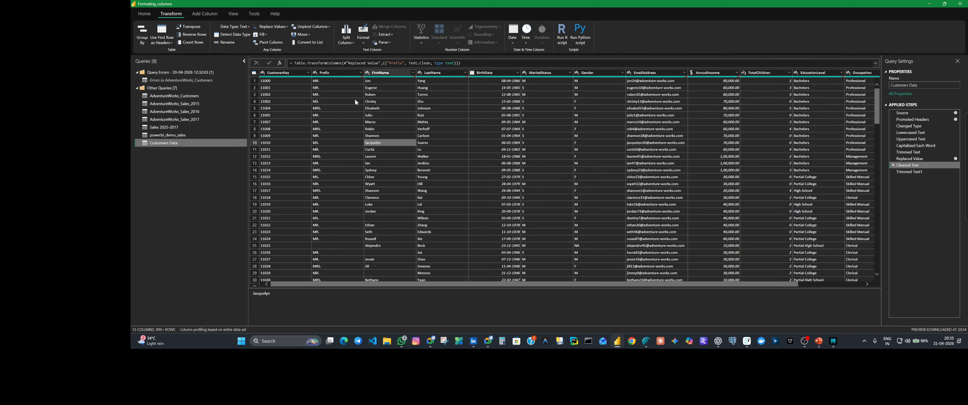
Merge the Prefix, FirstName and LastName columns into Full Name with a space separator, inserting the operation after the Cleaned Text step.
left_click(351, 72)
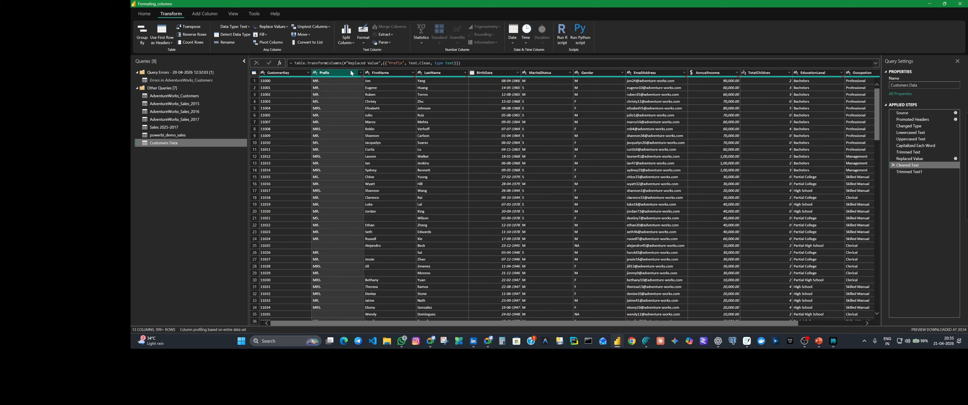
left_click(380, 73, "ctrl")
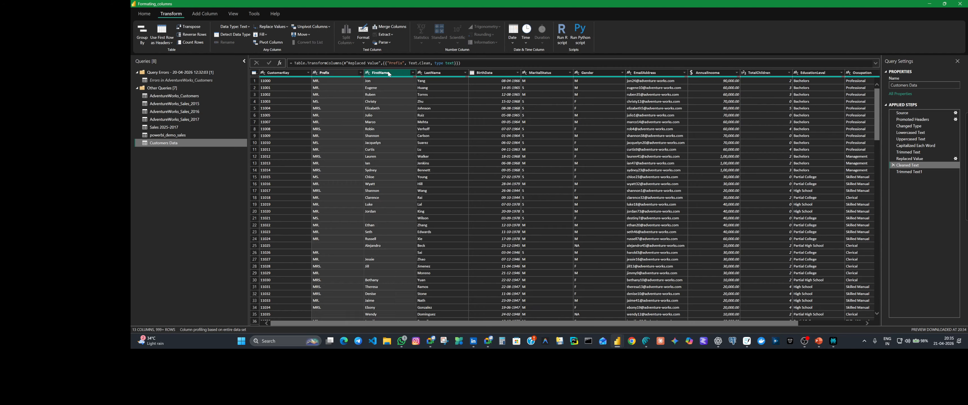
left_click(436, 73, "ctrl")
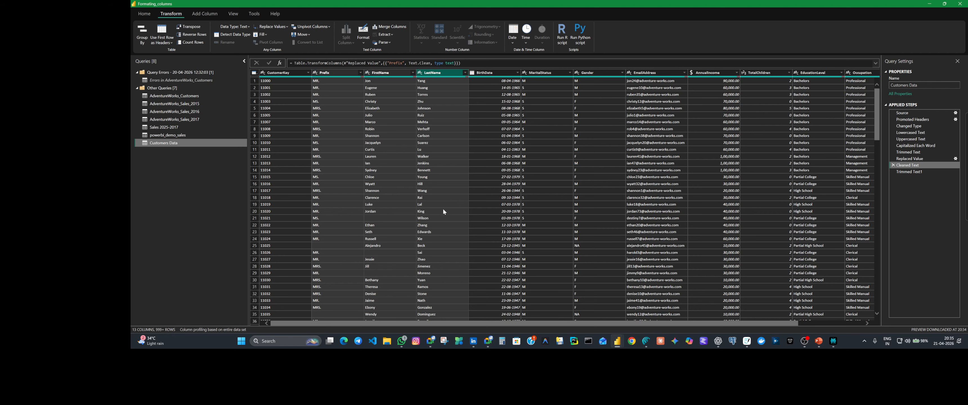
left_click(389, 27)
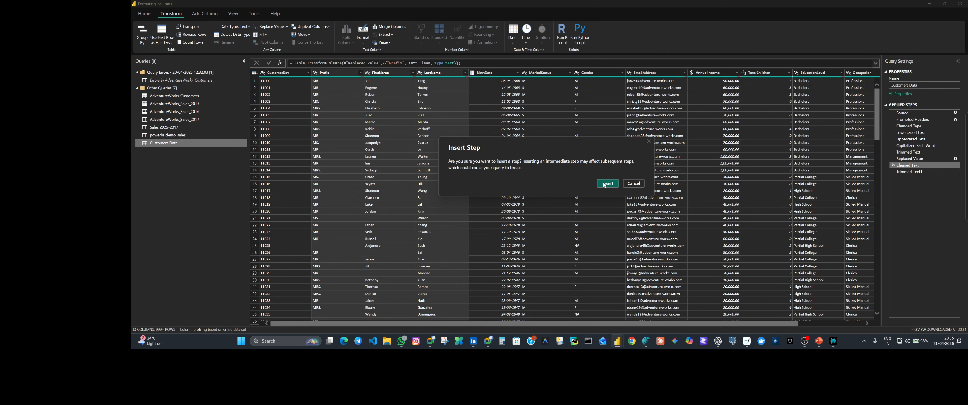
left_click(602, 182)
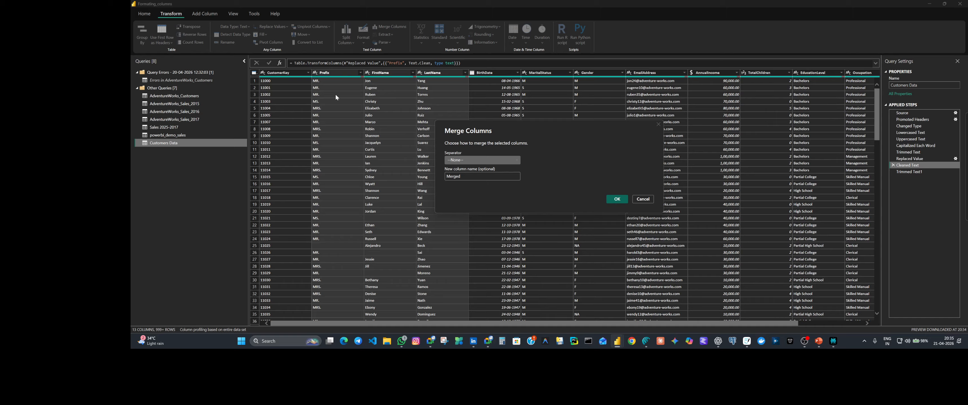
left_click(477, 160)
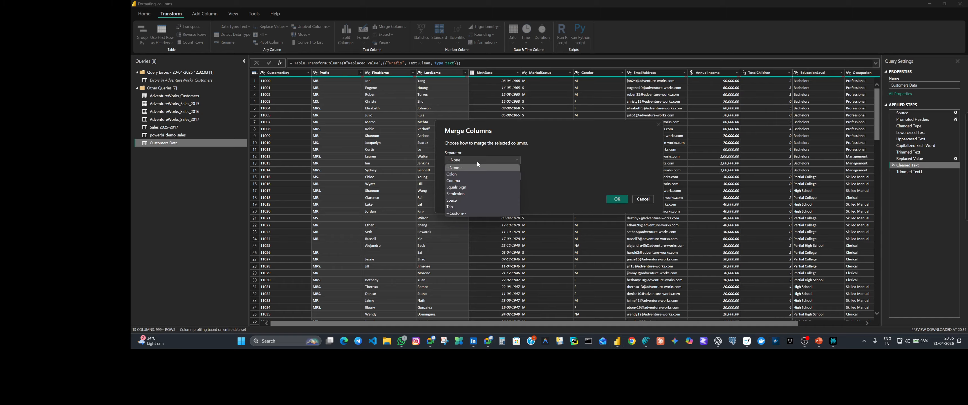
left_click(462, 200)
double_click(460, 177)
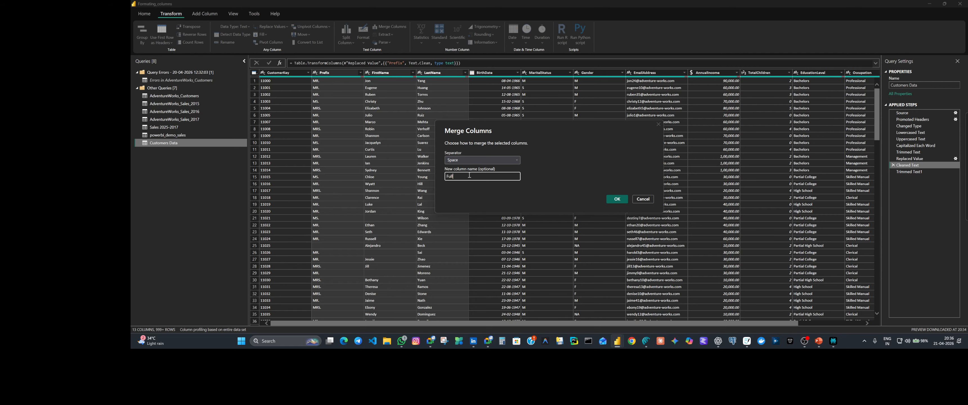
type("Name")
left_click(616, 199)
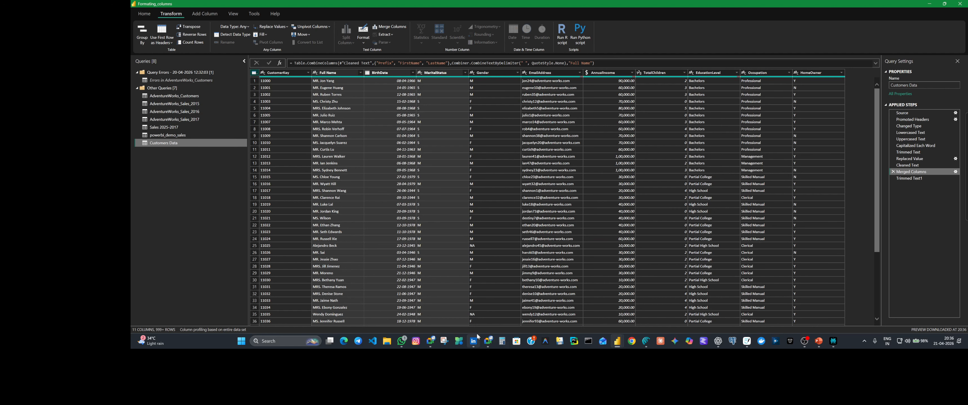
Delete the Trimmed Text1 step that follows Merged Columns from the Customers Data query.
mouse_move(956, 181)
left_click(911, 180)
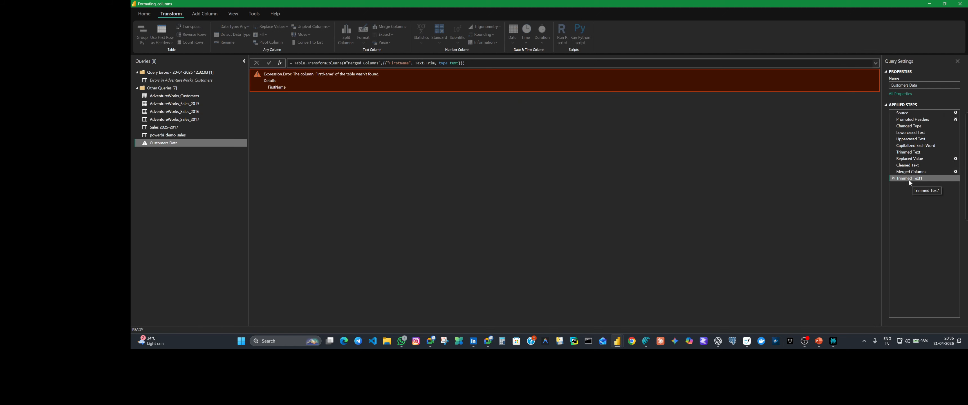
left_click(893, 178)
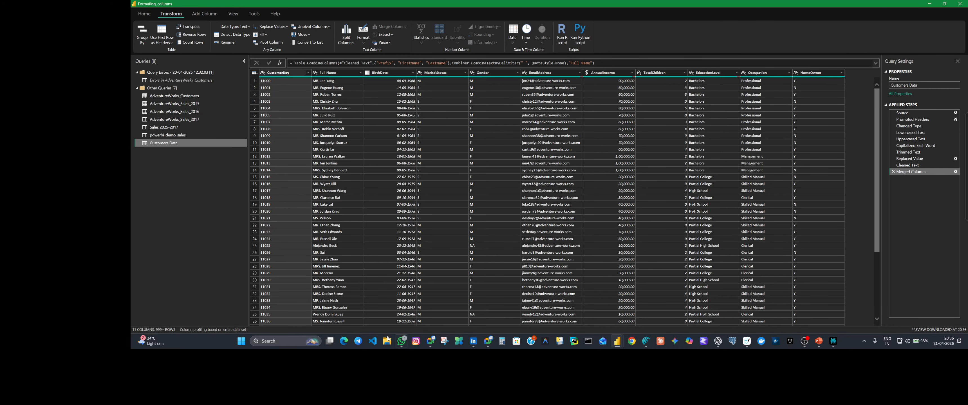
Examine the merged values in the Full Name column, the Merged Columns formula and the available text formatting options.
left_click(338, 130)
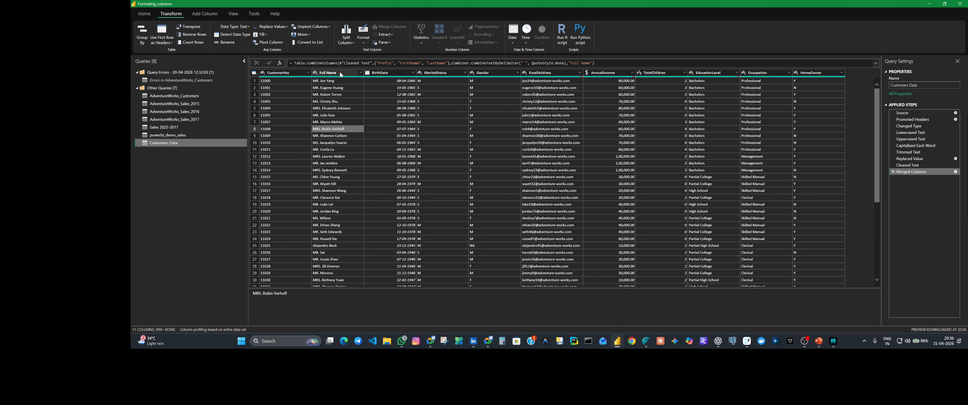
left_click(336, 156)
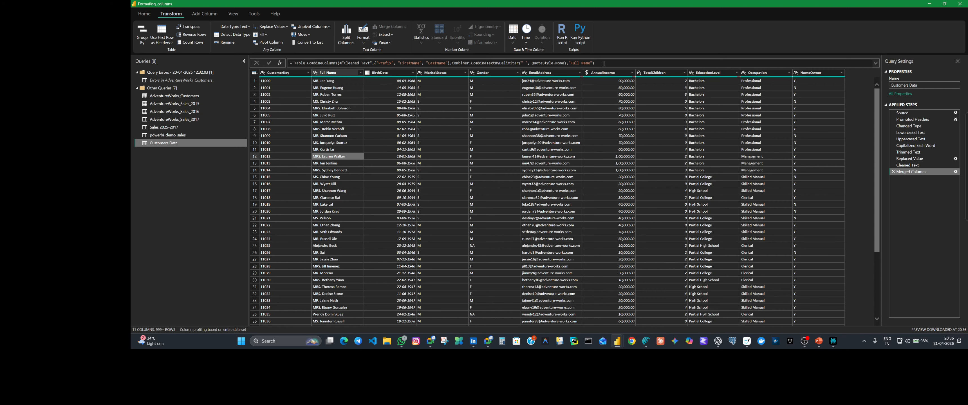
left_click_drag(604, 63, 495, 59)
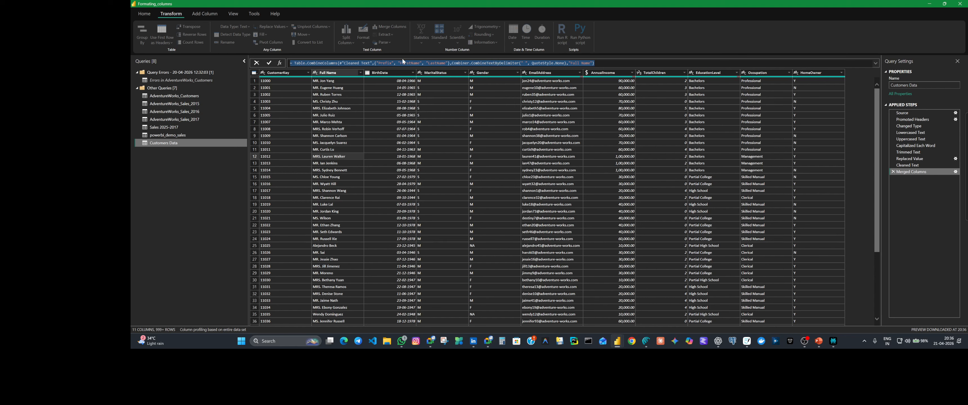
left_click_drag(403, 59, 288, 63)
left_click(605, 62)
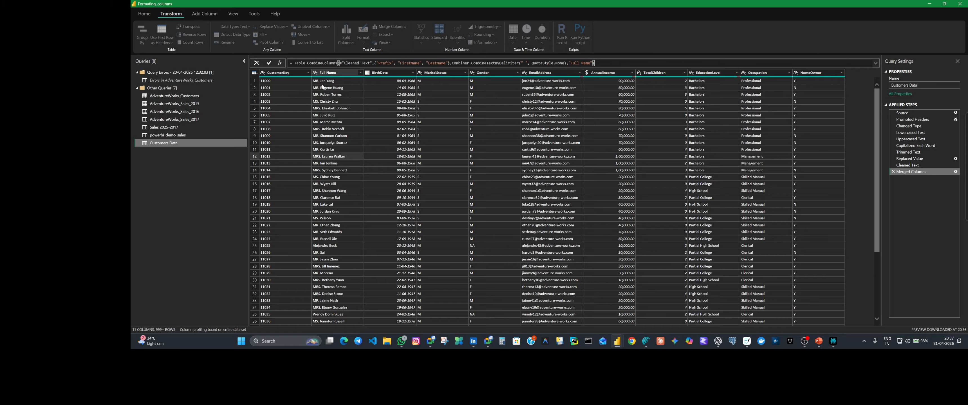
key("Return")
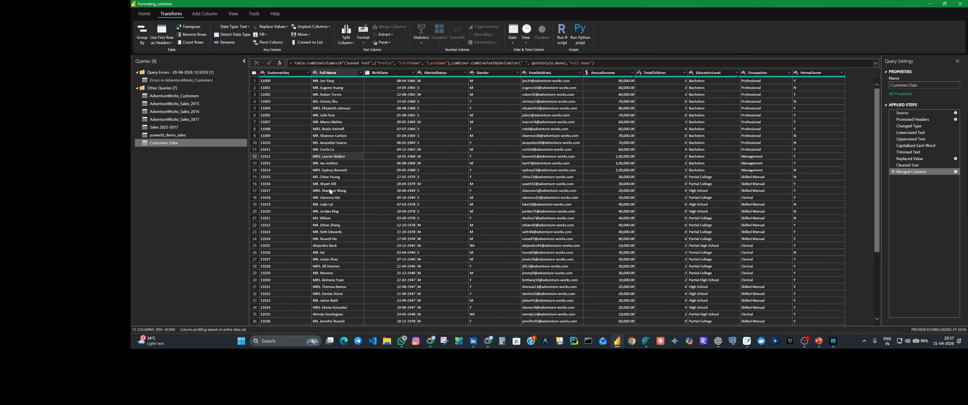
left_click(331, 280)
scroll(332, 280, "down", 15)
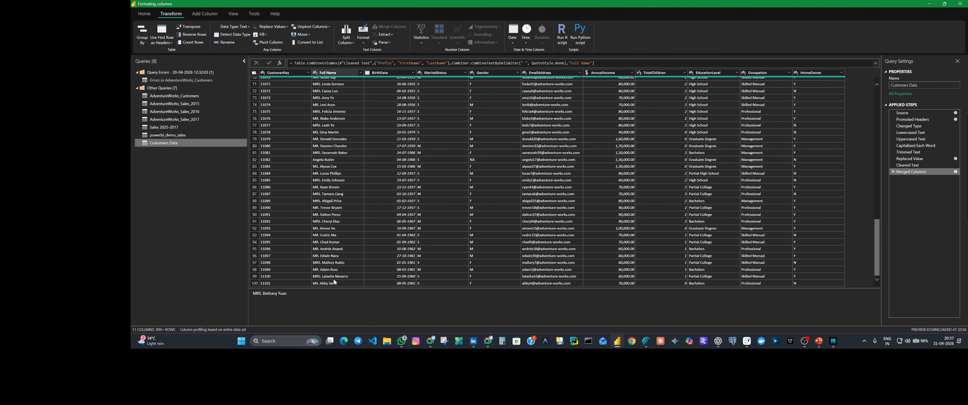
scroll(333, 280, "down", 5)
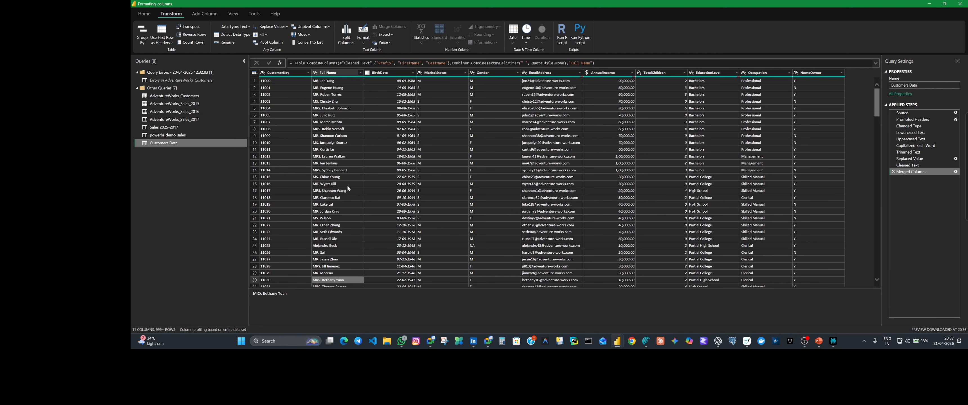
left_click(348, 184)
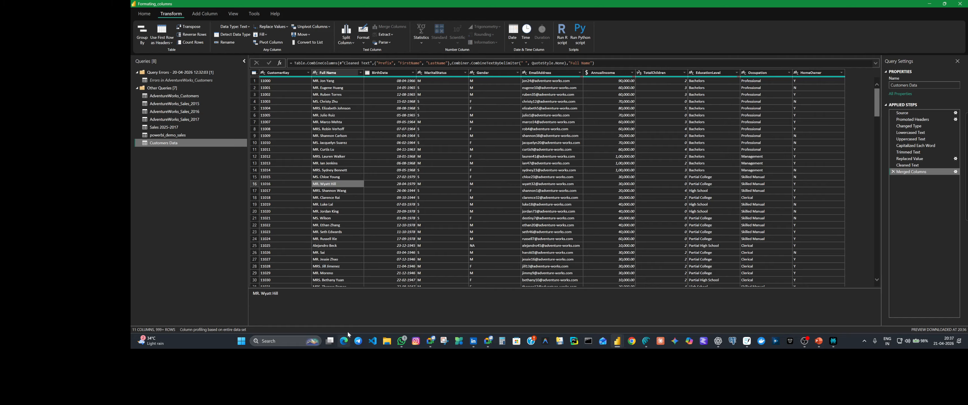
left_click(362, 44)
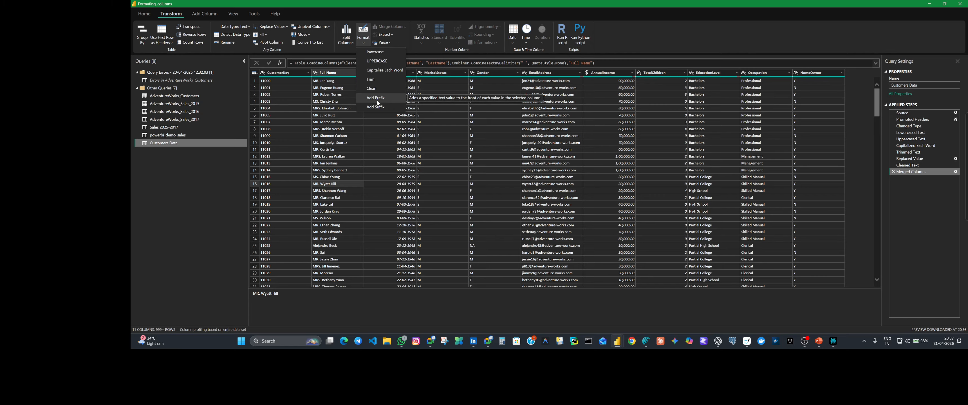
left_click(377, 213)
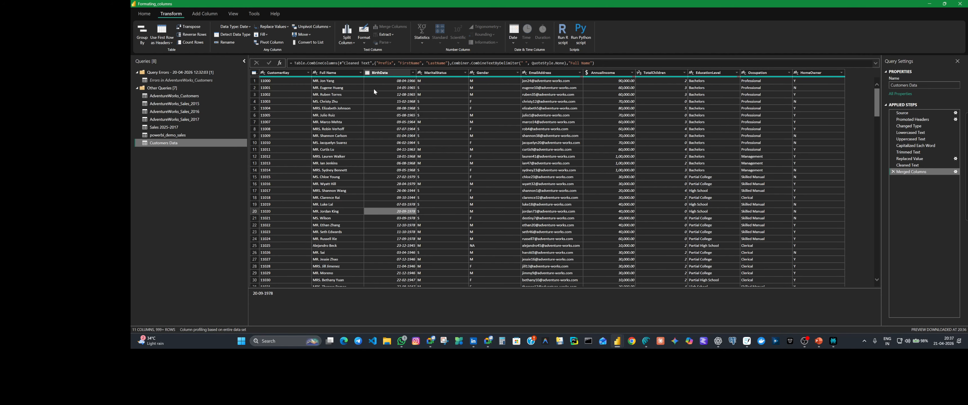
Duplicate the Full Name column and place the copy directly after the original.
right_click(328, 73)
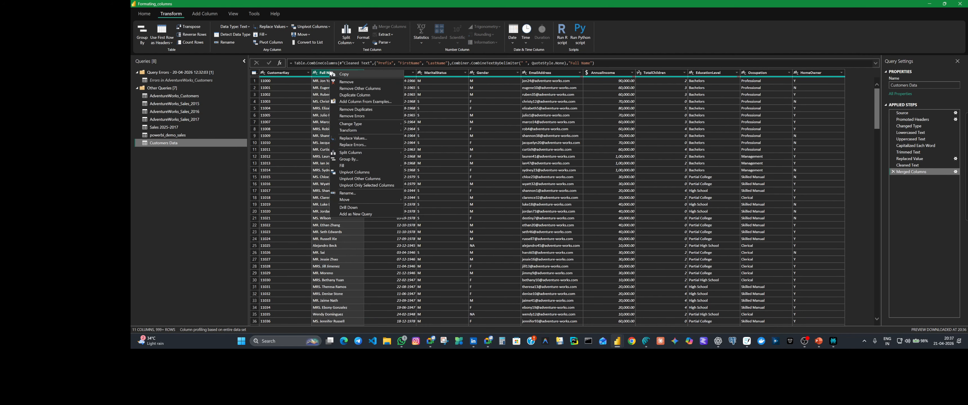
left_click(353, 95)
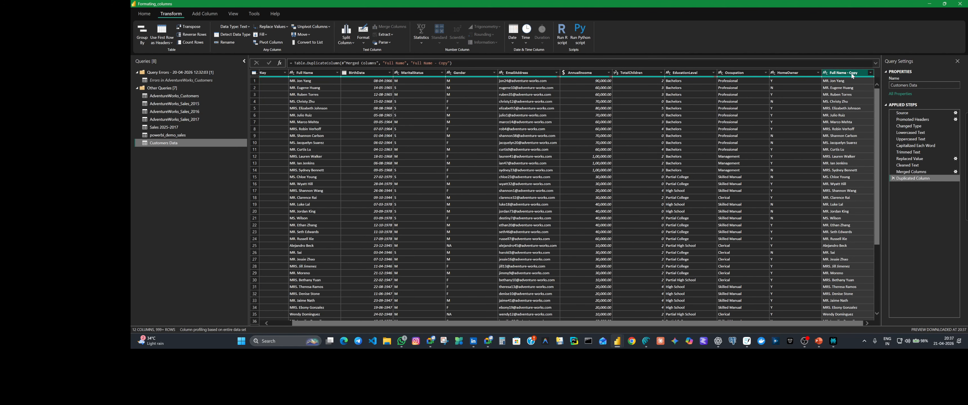
left_click_drag(850, 74, 353, 84)
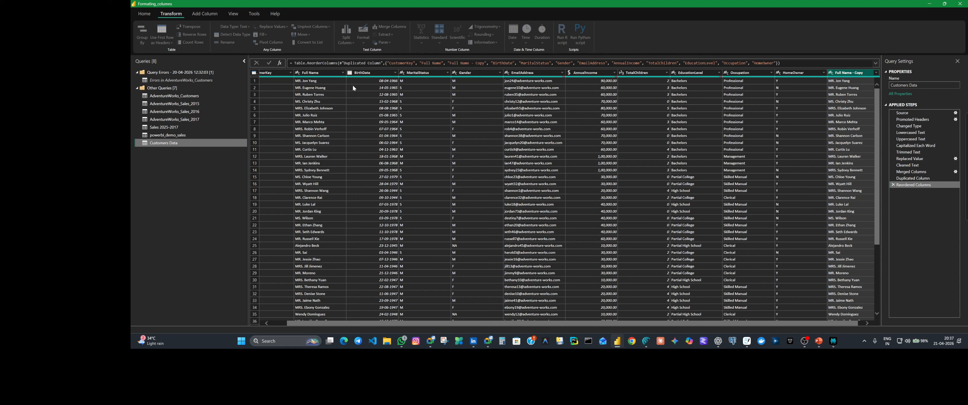
left_click(366, 79)
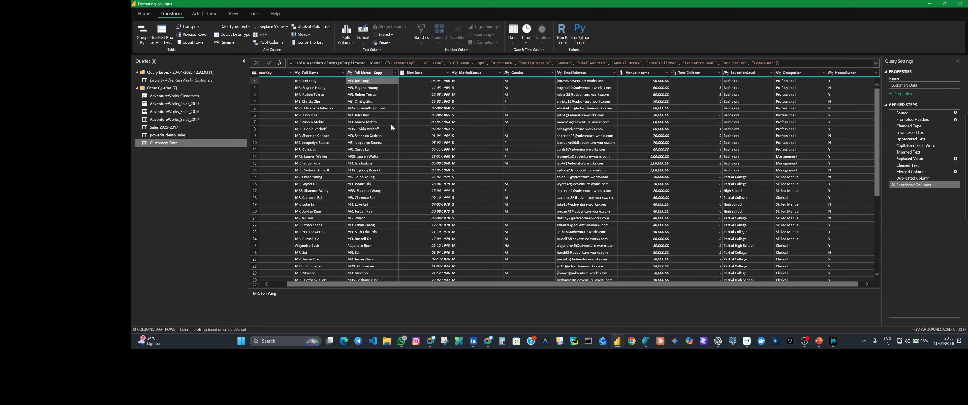
Add the prefix "Cus-Amer" to every value in the Full Name - Copy column, and delete the resulting prefix step.
left_click(368, 72)
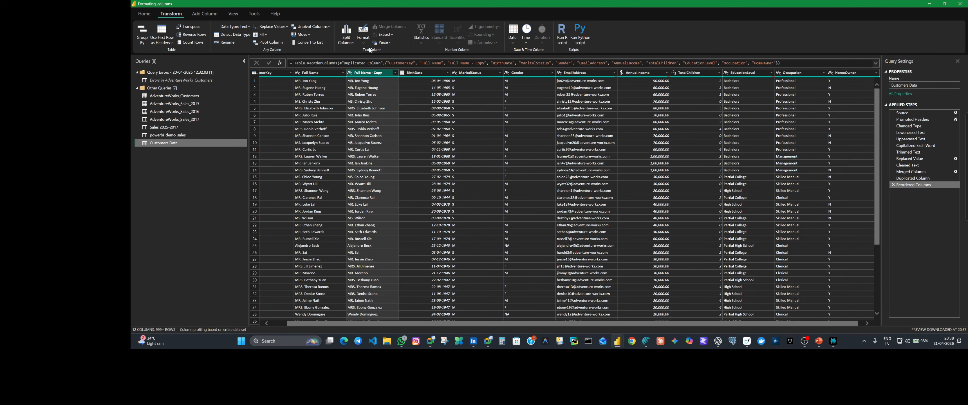
left_click(363, 40)
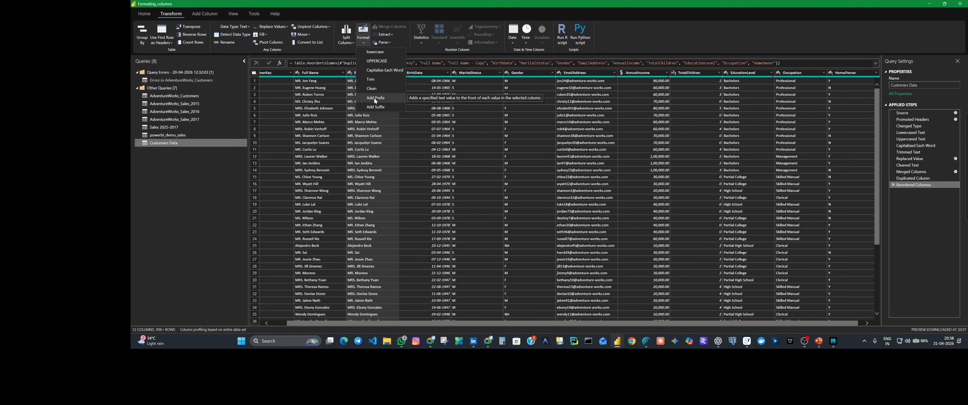
left_click(374, 98)
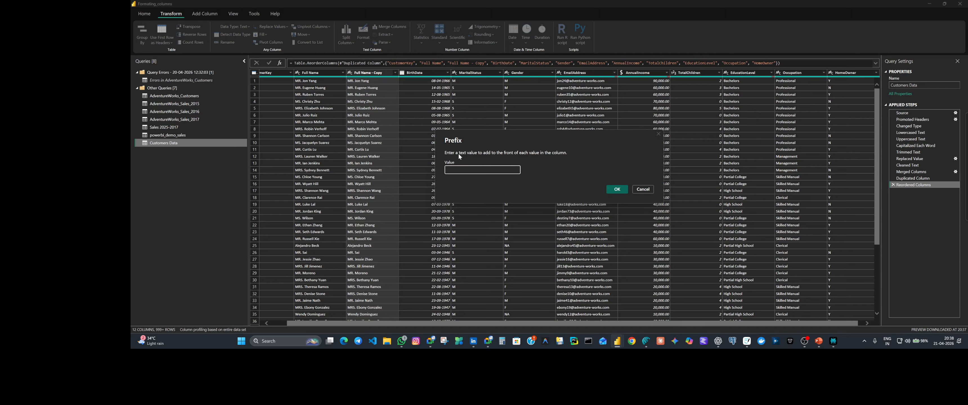
type("Cus-Amer")
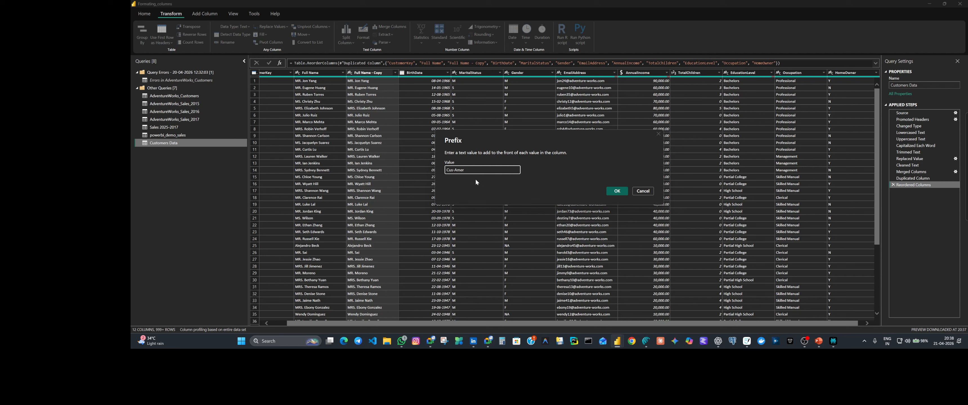
left_click(617, 191)
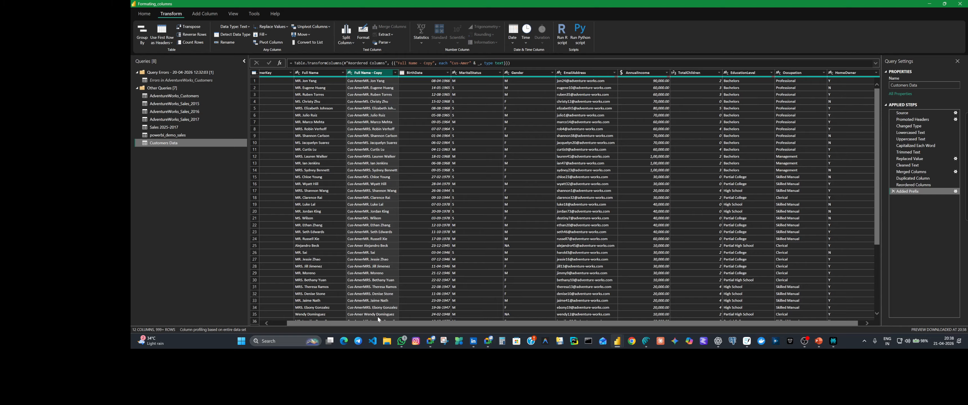
left_click(893, 190)
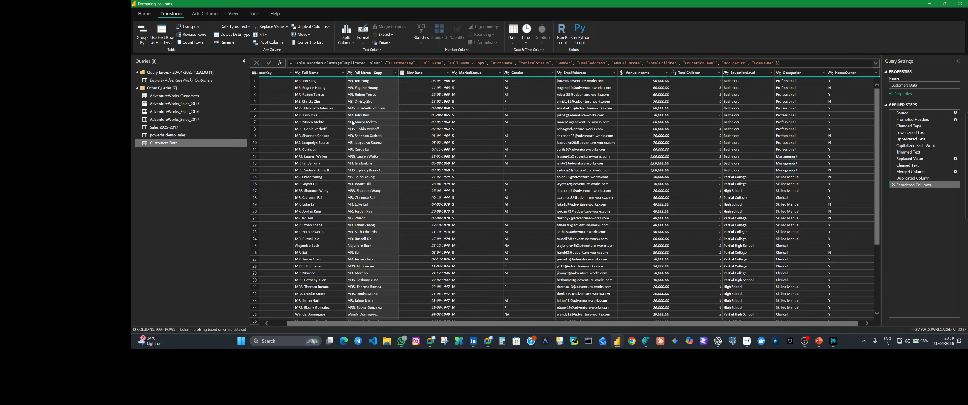
Add the suffix " Cus-Amer", with a leading space, to the Full Name - Copy column, and delete the resulting suffix step.
left_click(363, 42)
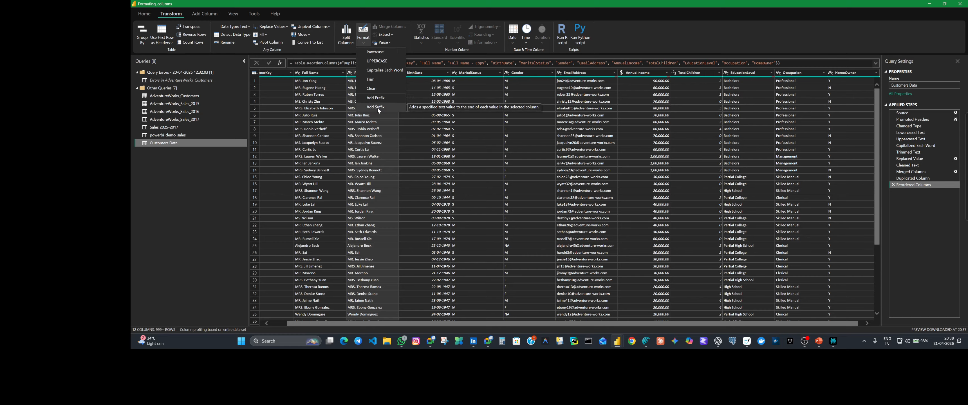
left_click(377, 108)
left_click(467, 170)
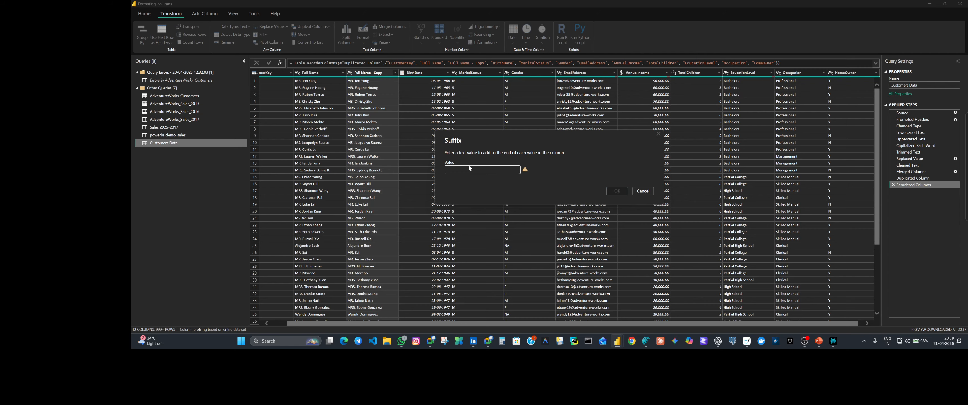
type("Cus-Amer")
left_click(616, 192)
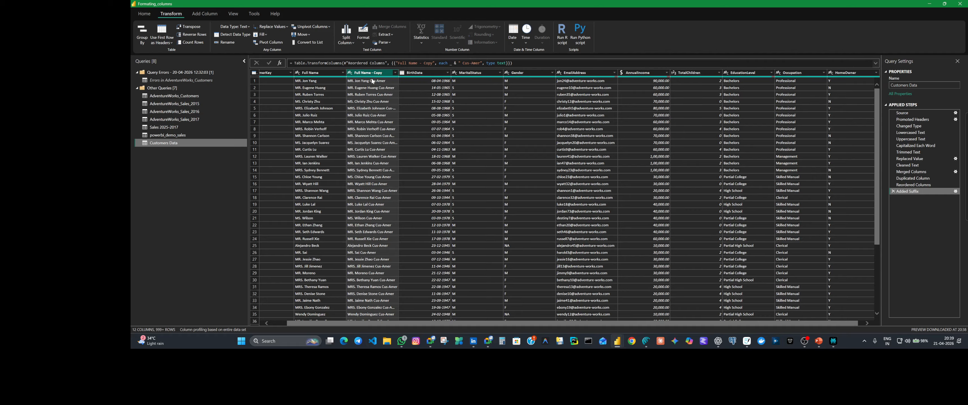
left_click(893, 192)
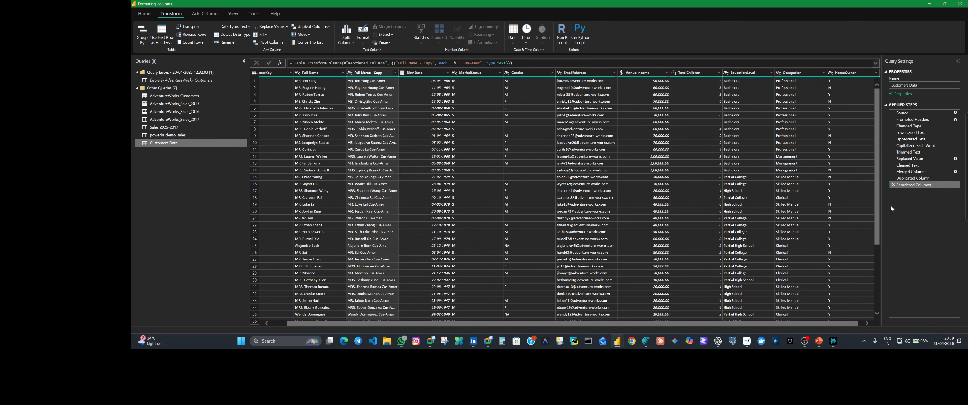
left_click(894, 183)
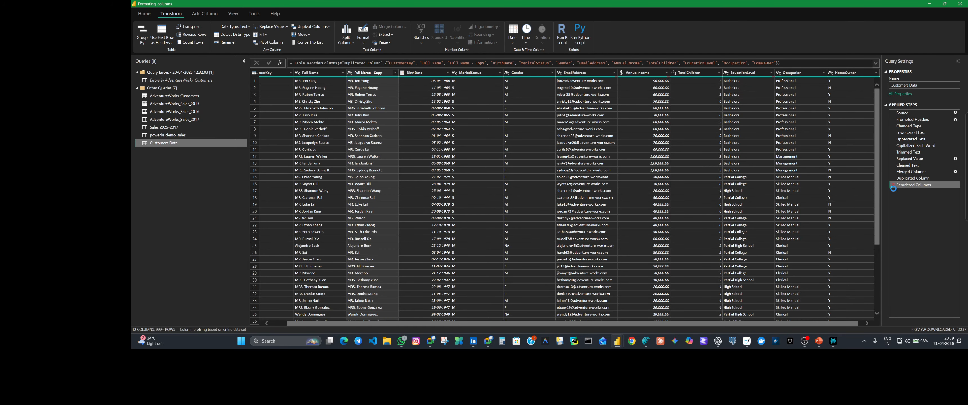
Delete the Duplicated Column and Reordered Columns steps from the Customers Data query.
left_click(894, 178)
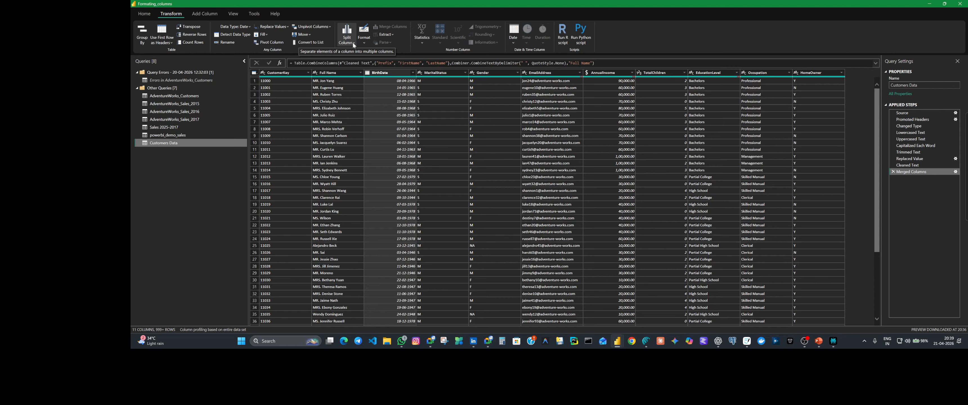
Split the Full Name column at each occurrence of a space into 3 columns, with the quote character set to None.
left_click(337, 72)
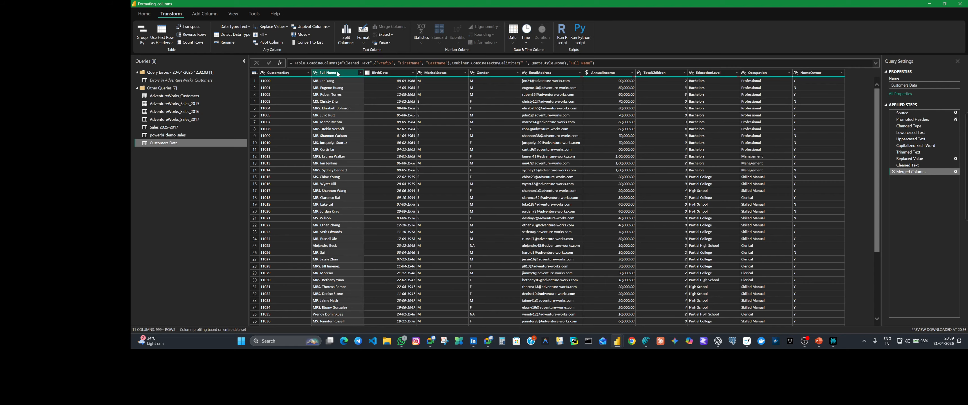
left_click(353, 43)
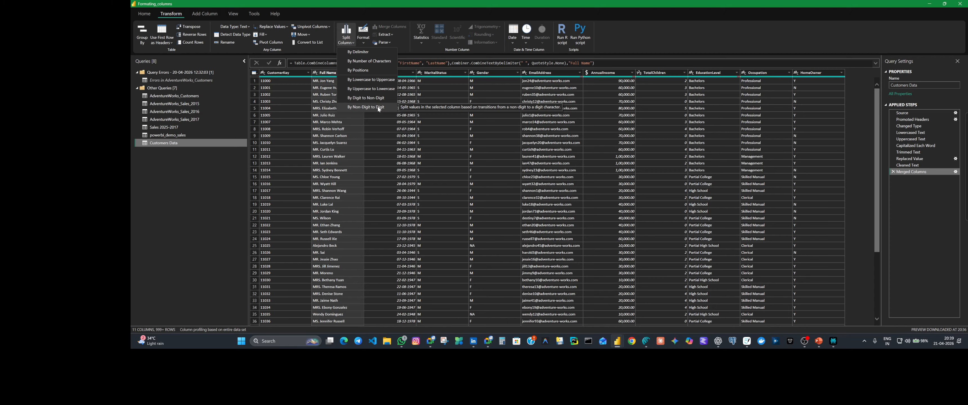
left_click(357, 53)
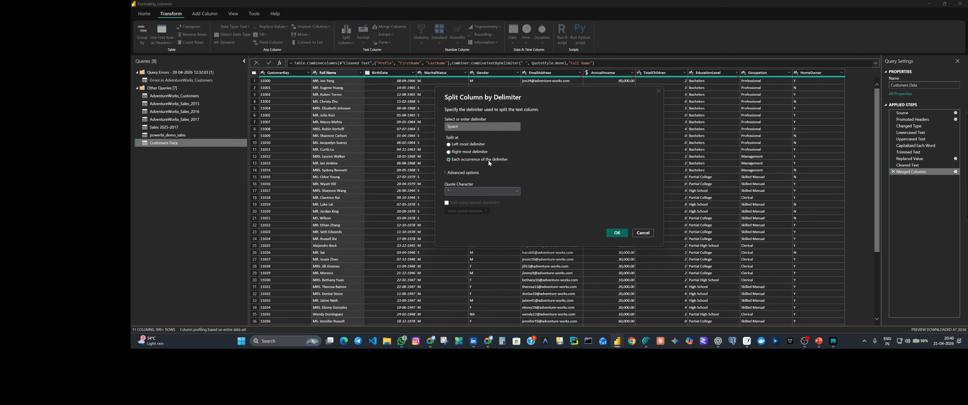
left_click(445, 173)
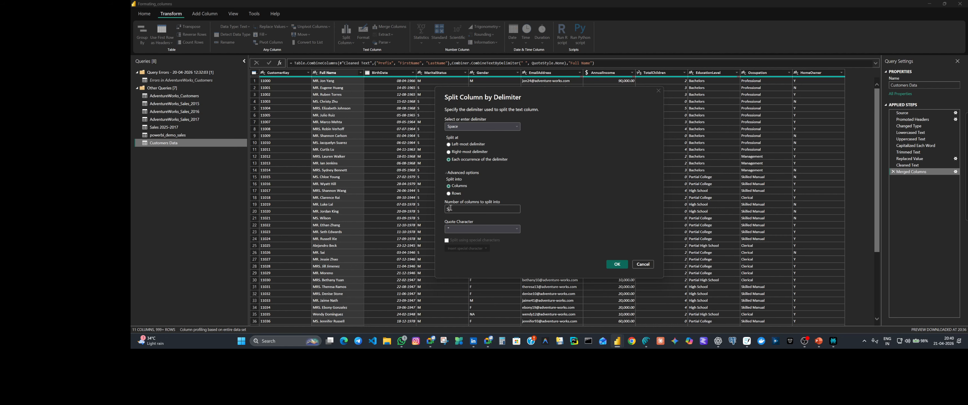
key("BackSpace")
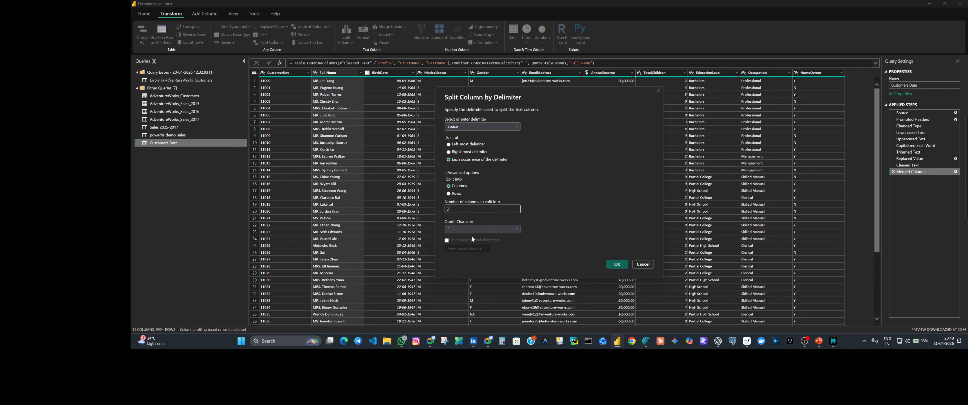
left_click(518, 229)
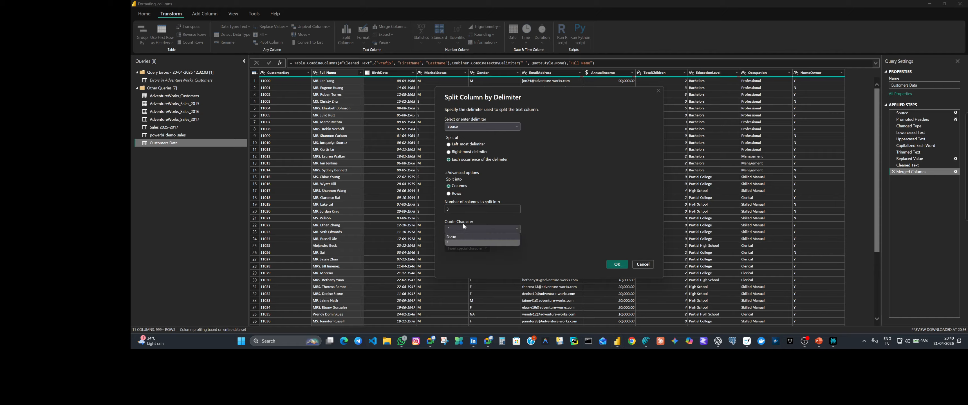
left_click(458, 235)
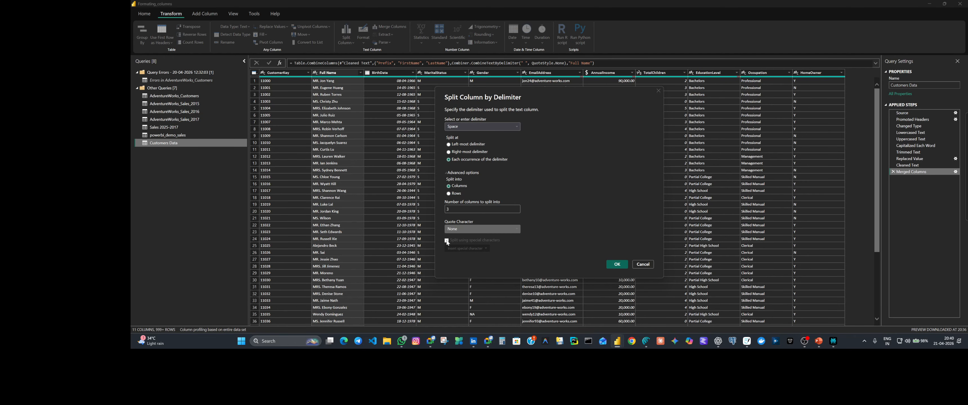
left_click(617, 265)
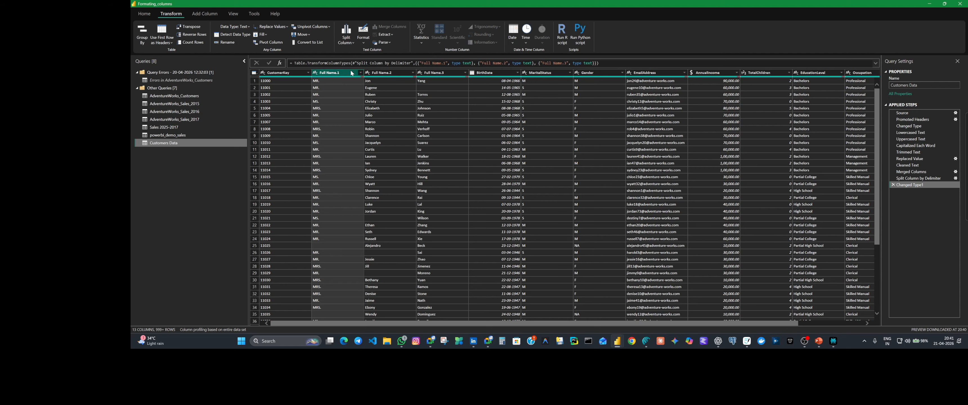
Split the EmailAddress column at each occurrence of the custom delimiter "@" into columns, with the quote character set to None.
left_click(352, 44)
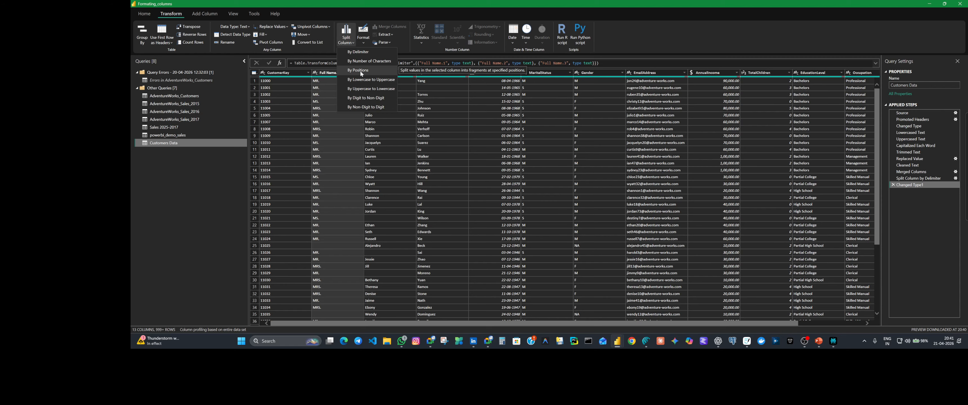
left_click(656, 40)
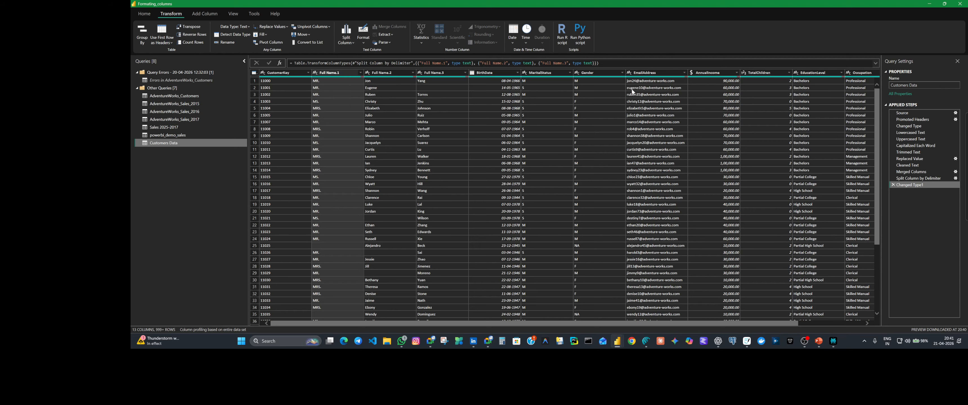
left_click(651, 72)
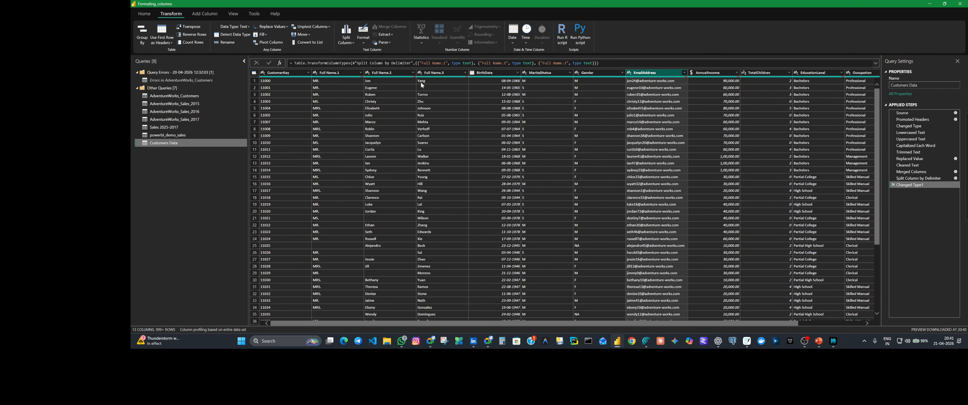
left_click(353, 42)
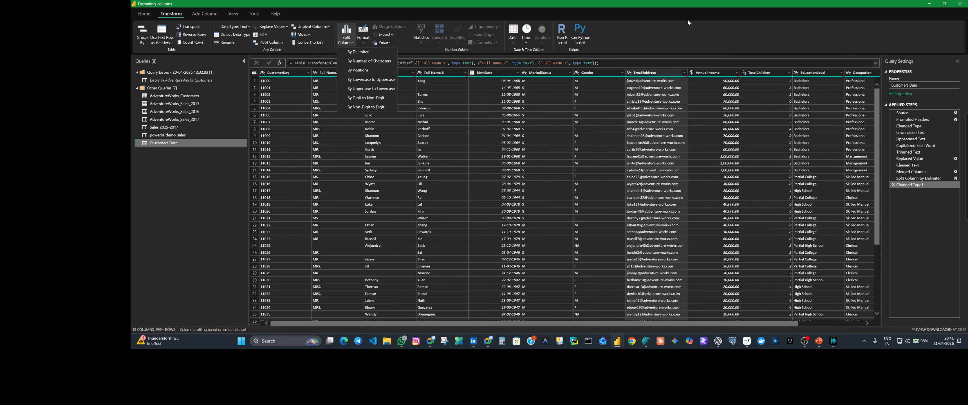
left_click(666, 40)
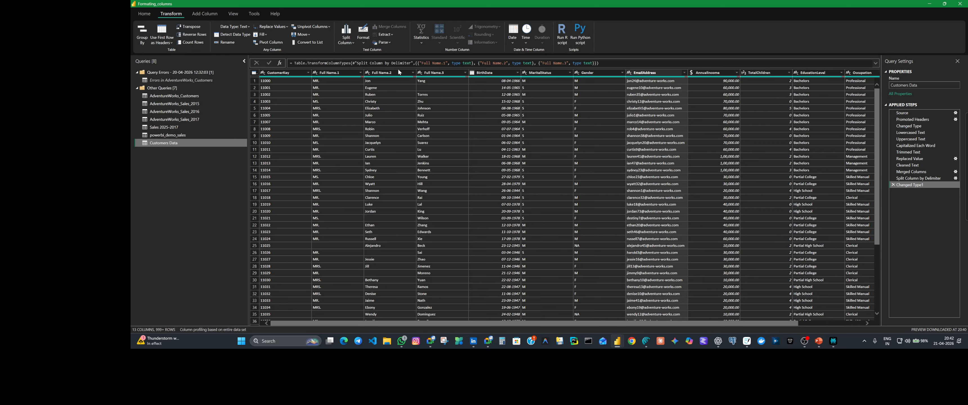
left_click(352, 42)
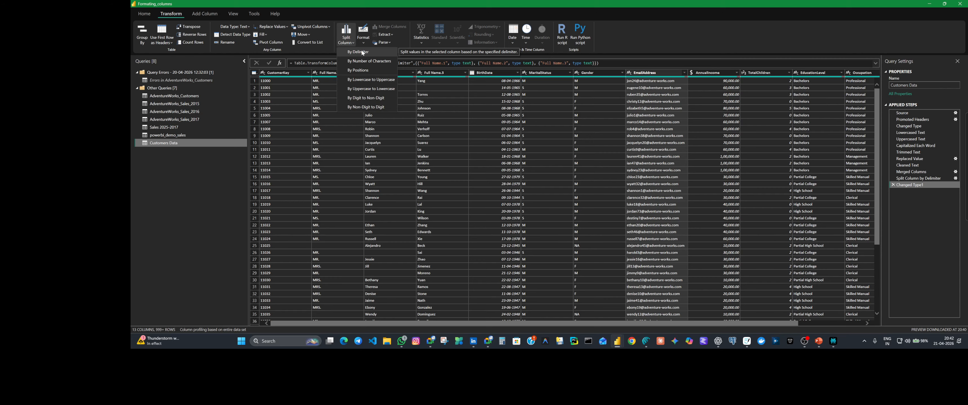
left_click(362, 52)
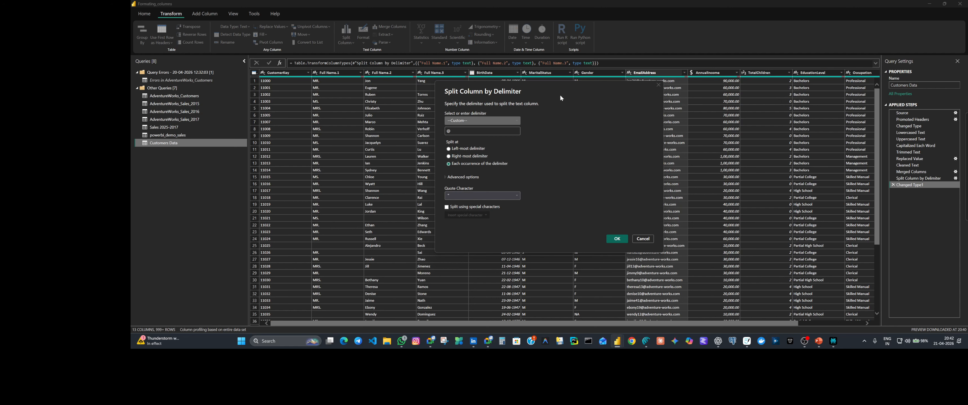
left_click_drag(565, 82, 453, 83)
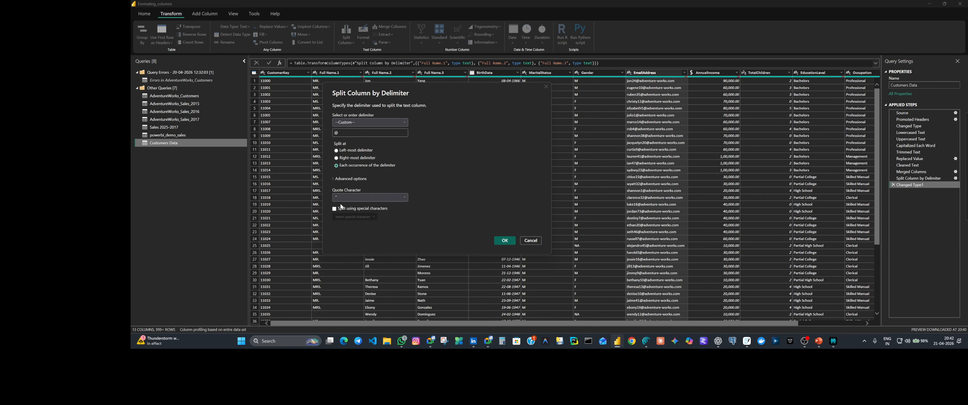
left_click(349, 178)
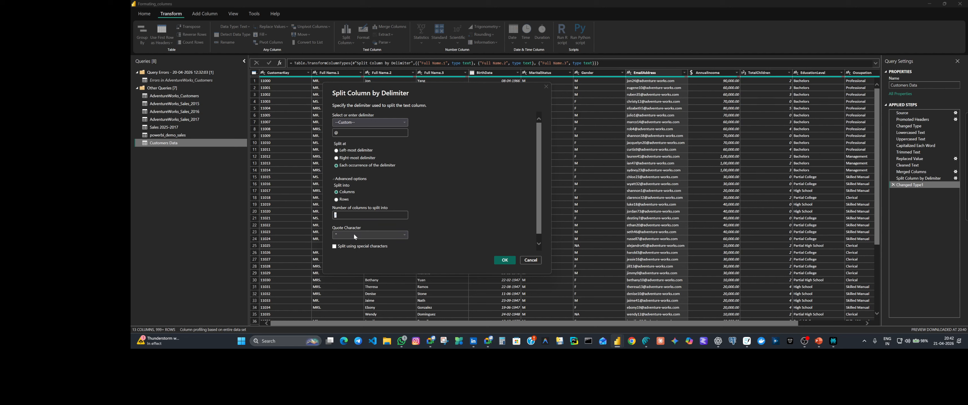
left_click(386, 235)
left_click(362, 242)
left_click(502, 262)
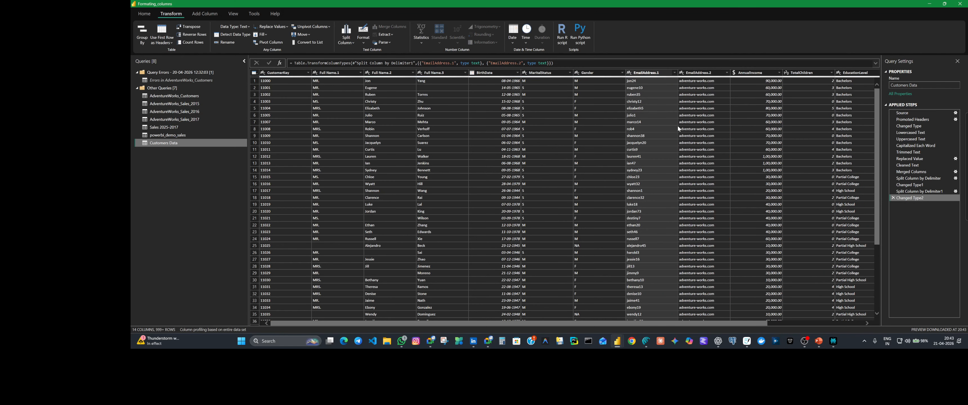
Check a value in the split email column, and delete the Changed Type2 and Split Column by Delimiter1 steps.
left_click(668, 164)
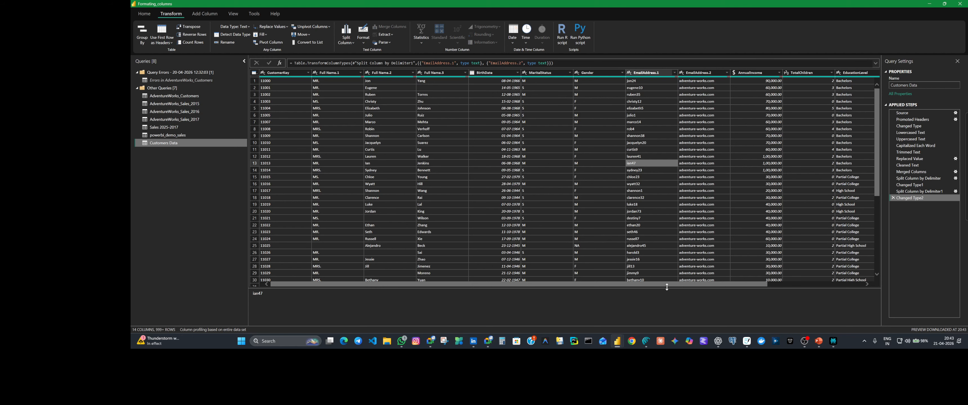
mouse_move(665, 286)
left_mouse_down()
mouse_move(877, 289)
mouse_move(649, 286)
left_mouse_up()
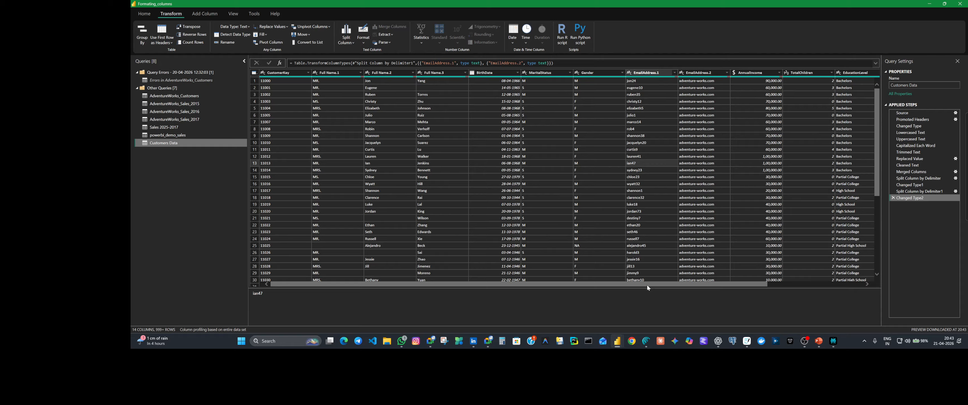
left_click(896, 191)
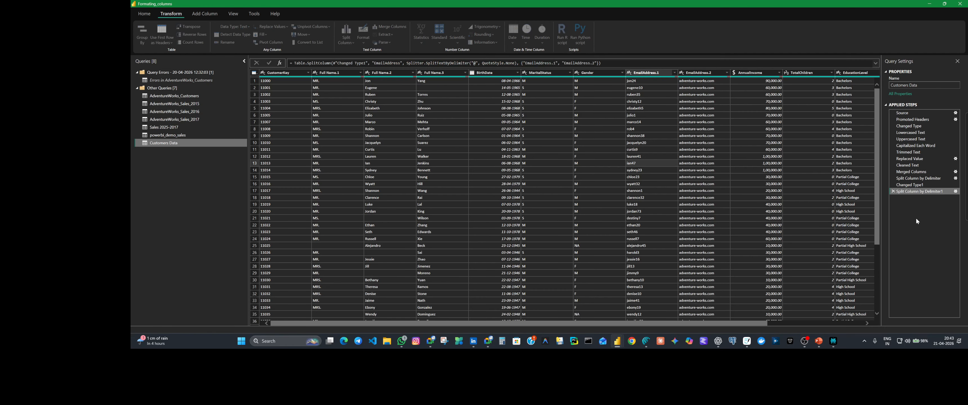
left_click(894, 191)
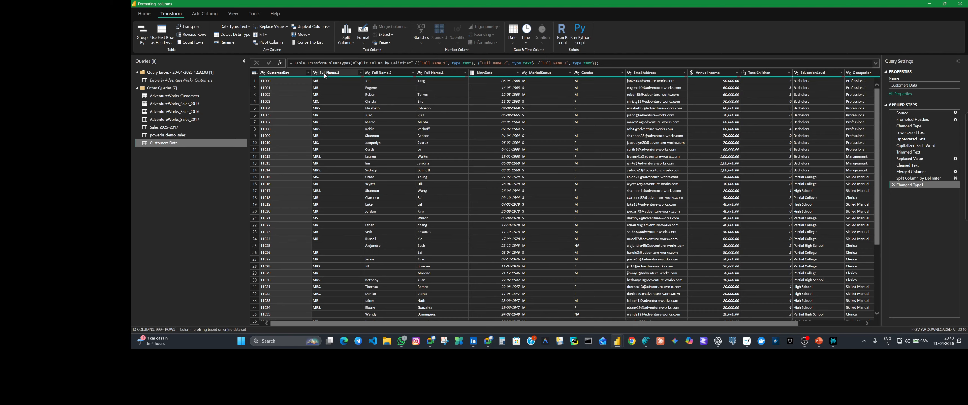
Merge the Full Name.1, Full Name.2 and Full Name.3 columns with a space separator into a column named Full Name.
mouse_move(325, 72)
left_mouse_down()
mouse_move(387, 73)
mouse_move(329, 71)
mouse_move(340, 75)
left_mouse_up()
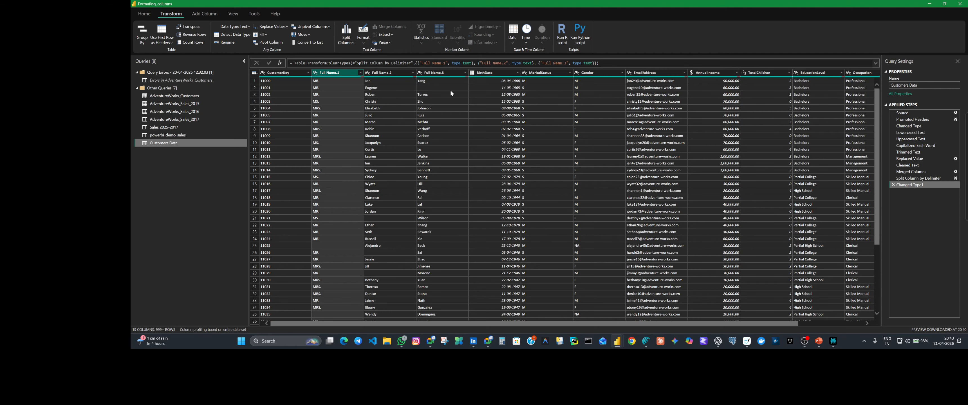
left_click(339, 115)
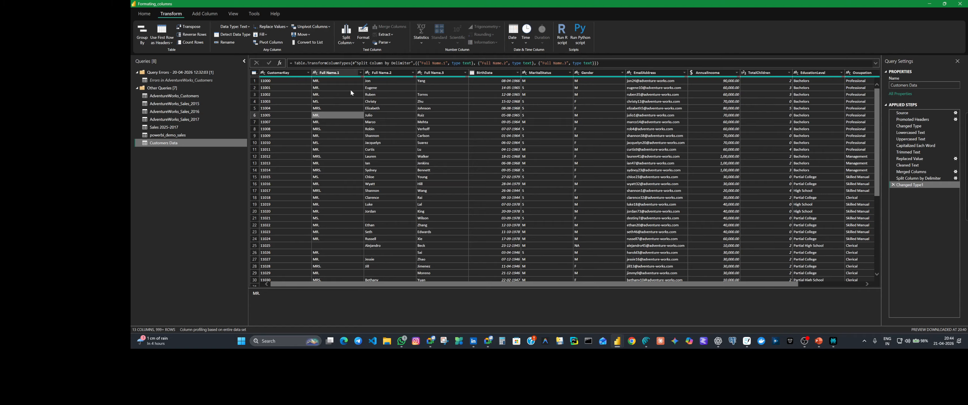
left_click(336, 71)
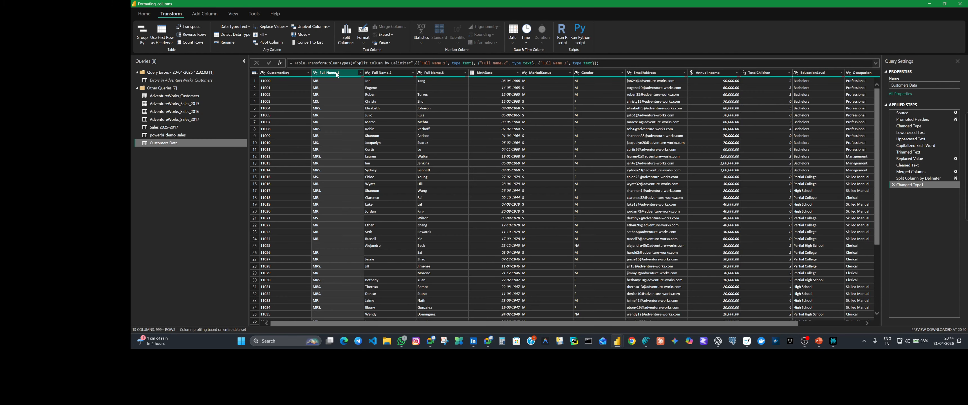
left_click(384, 73, "ctrl")
left_click(443, 73, "ctrl")
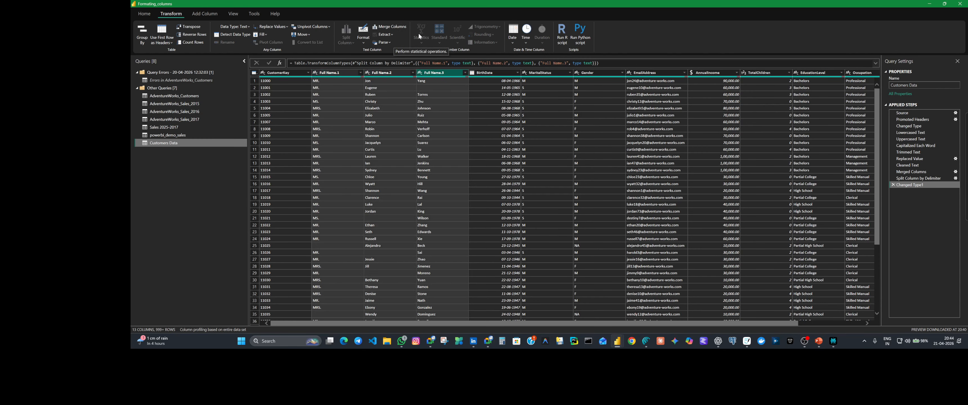
left_click(390, 26)
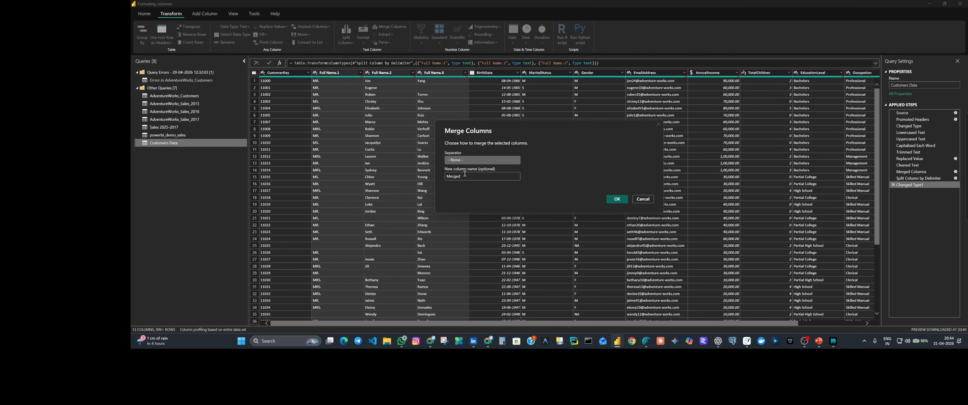
key("Tab")
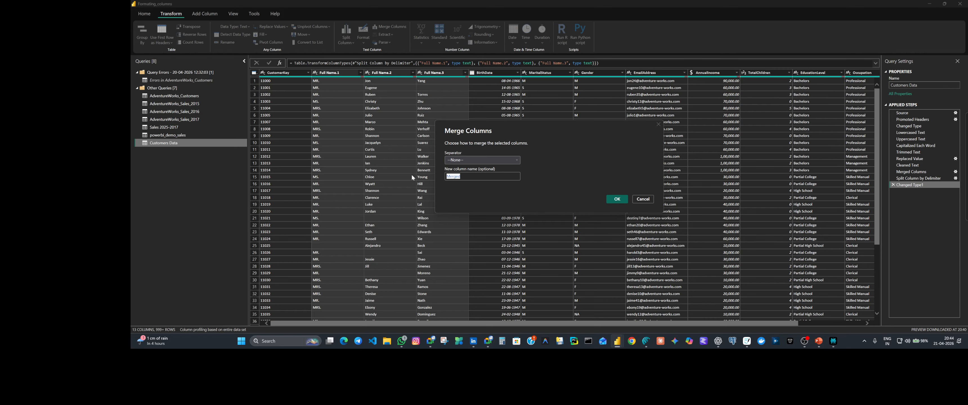
type("Full ")
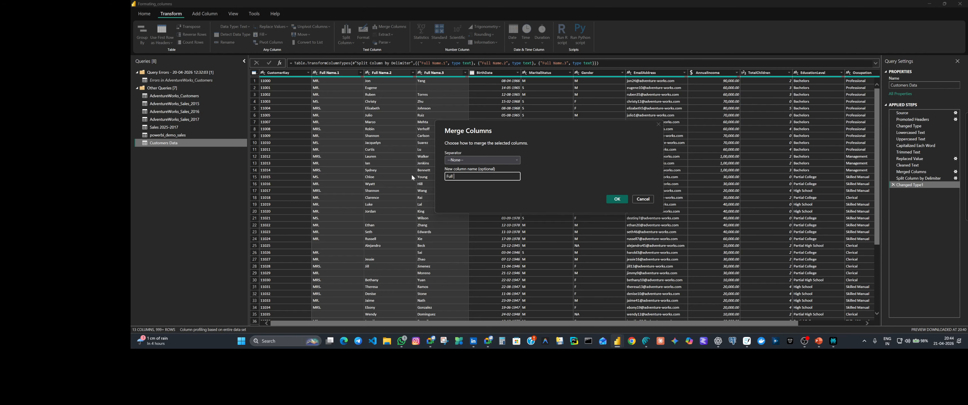
type("Name")
left_click(486, 159)
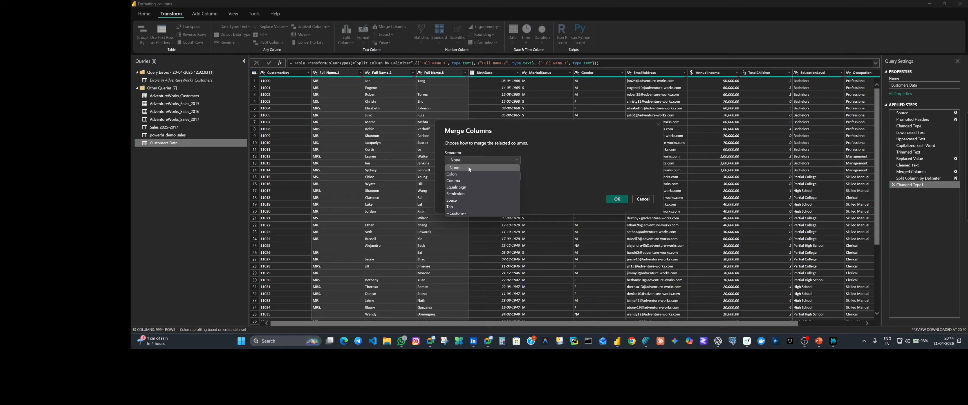
left_click(462, 200)
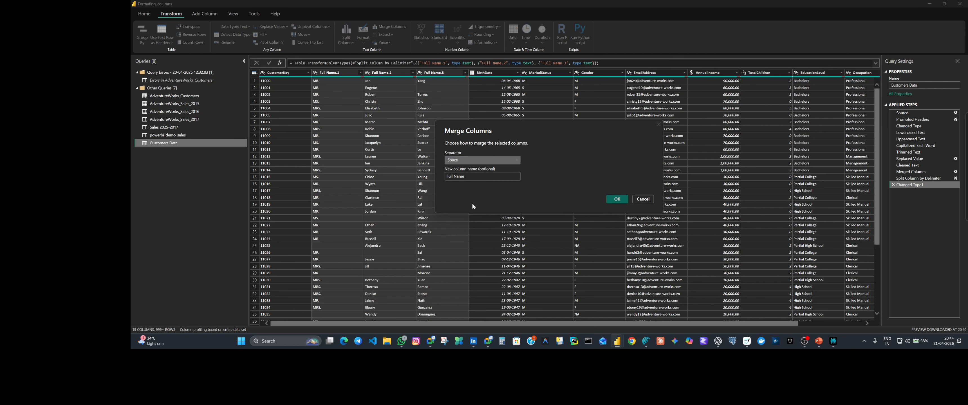
left_click(616, 199)
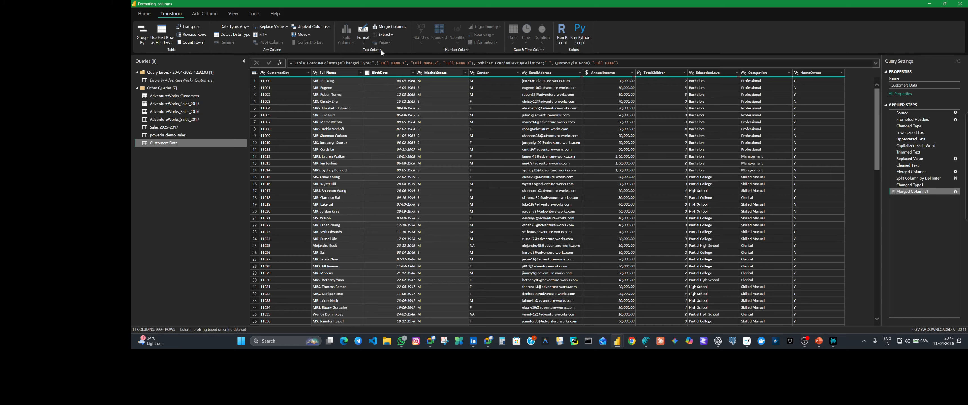
left_click(363, 45)
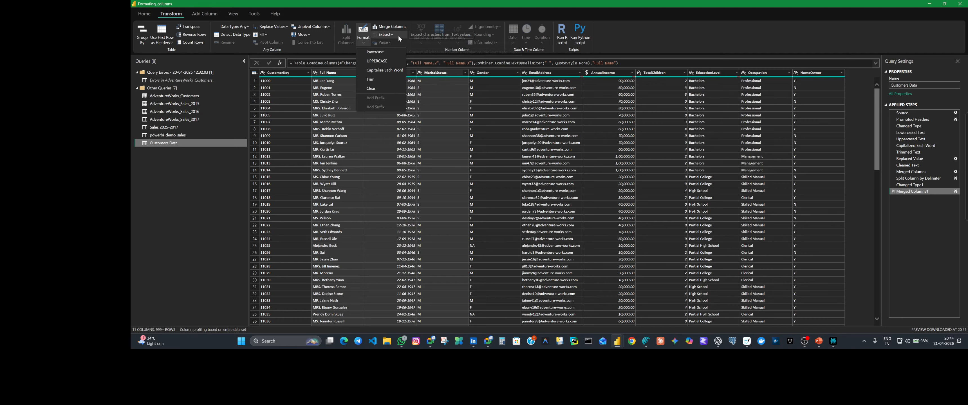
left_click(682, 27)
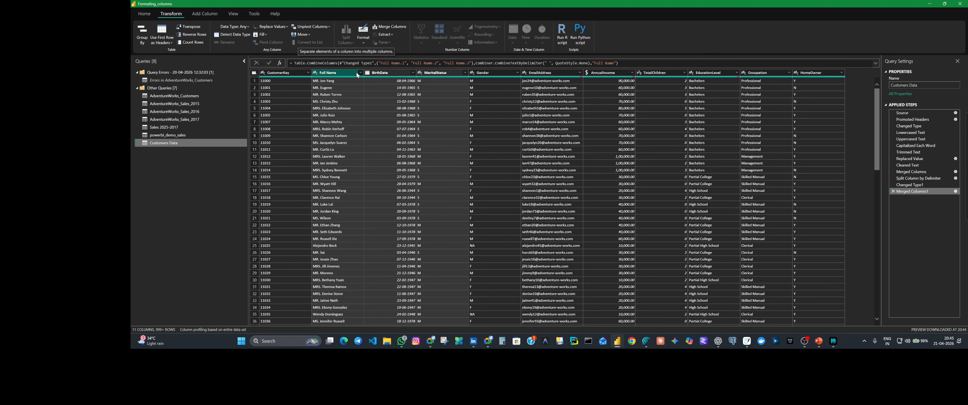
Examine the Split Column and Extract options available for the MaritalStatus text column.
left_click(387, 73)
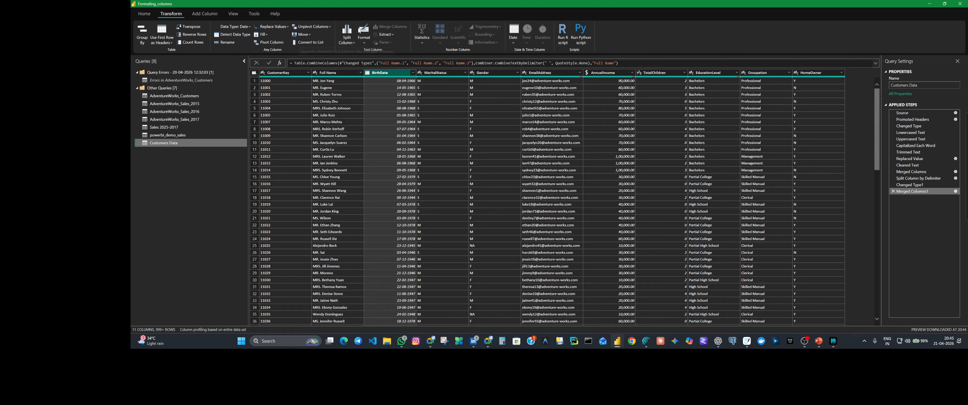
left_click(442, 73)
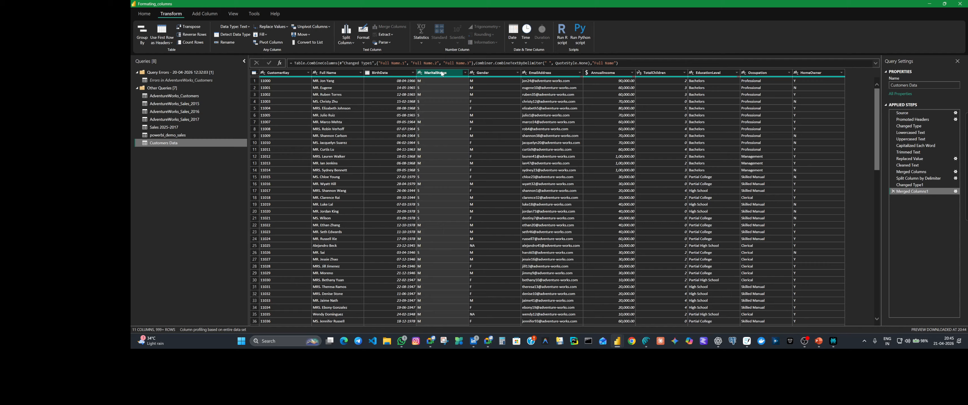
left_click(353, 42)
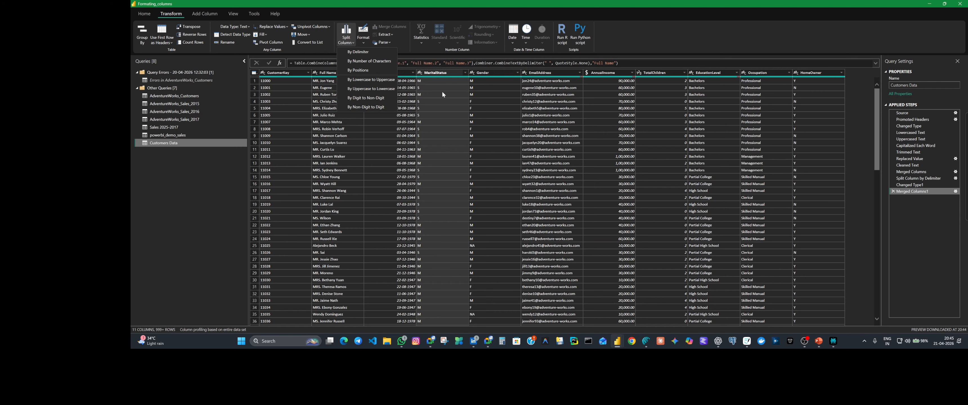
left_click(427, 83)
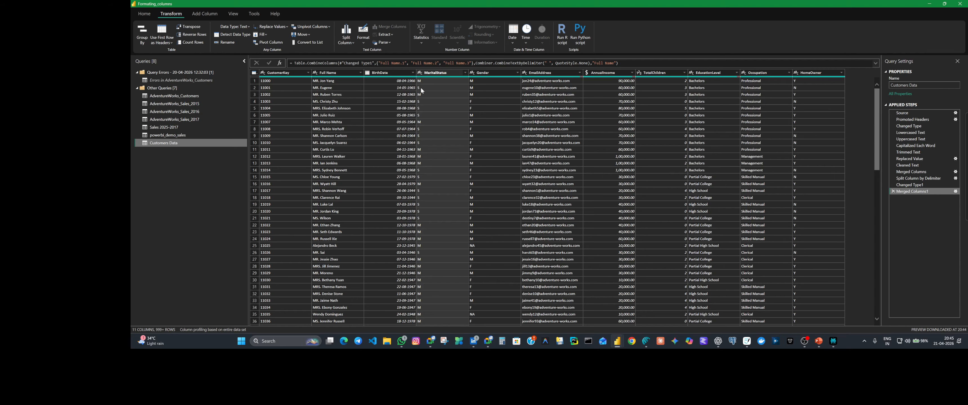
left_click(444, 100)
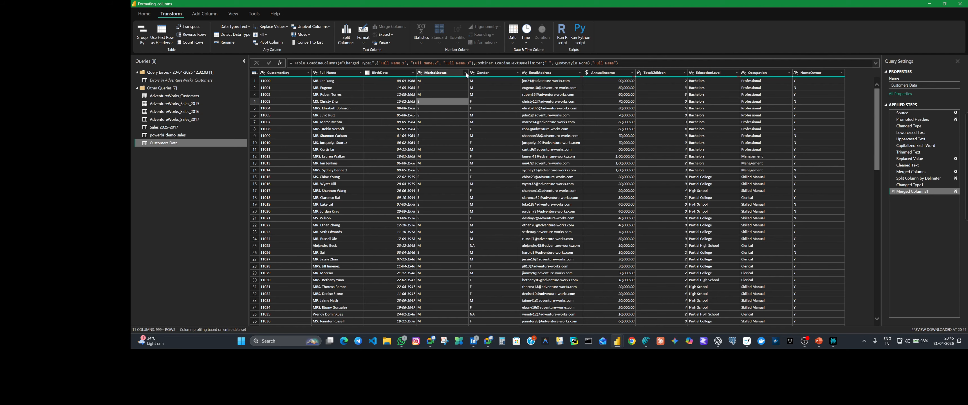
left_click(443, 74)
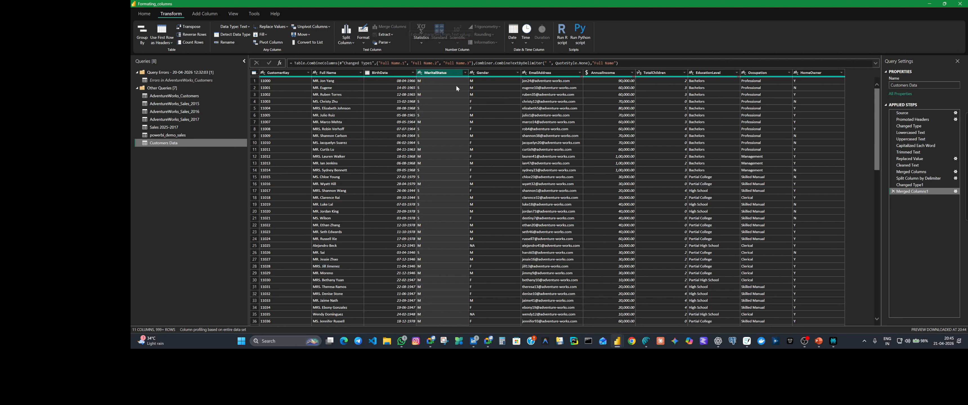
left_click(391, 34)
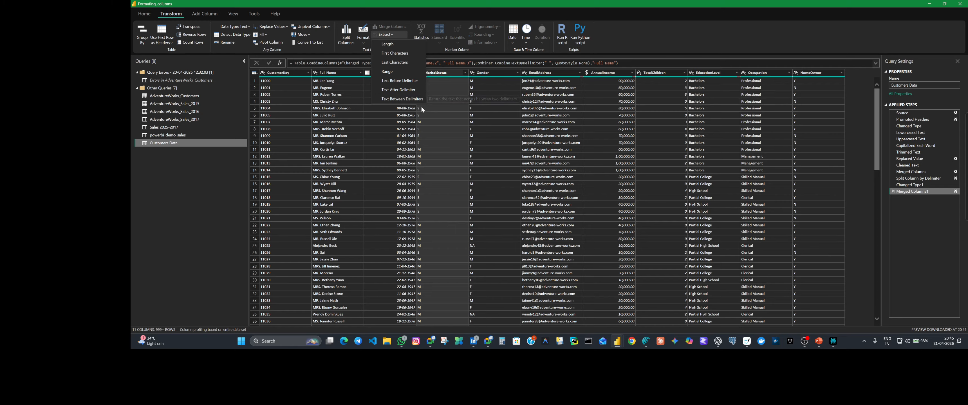
left_click(638, 36)
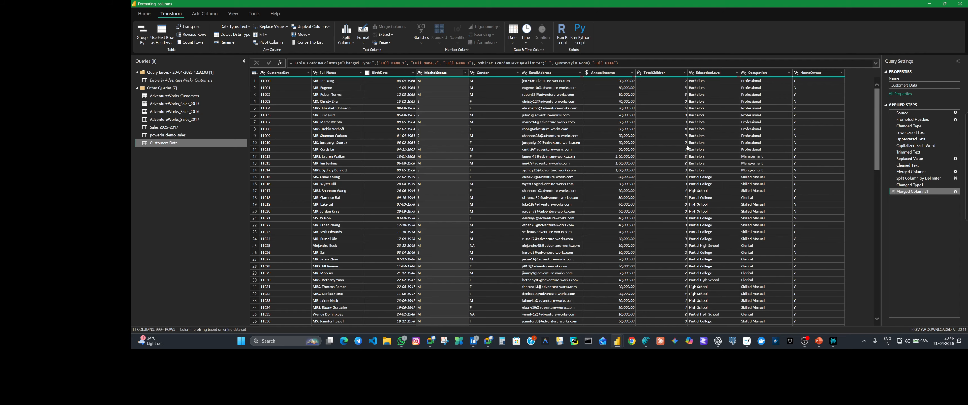
Replace the EmailAddress values with their text length, and delete the Calculated Text Length step.
left_click(543, 74)
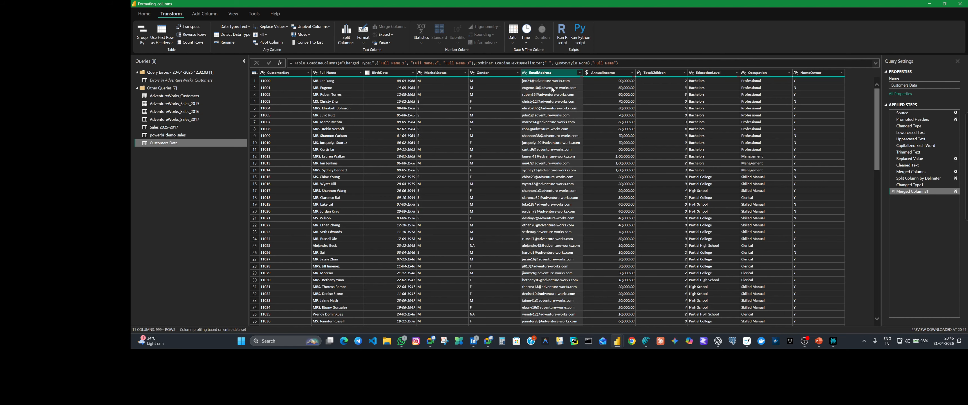
left_click(393, 35)
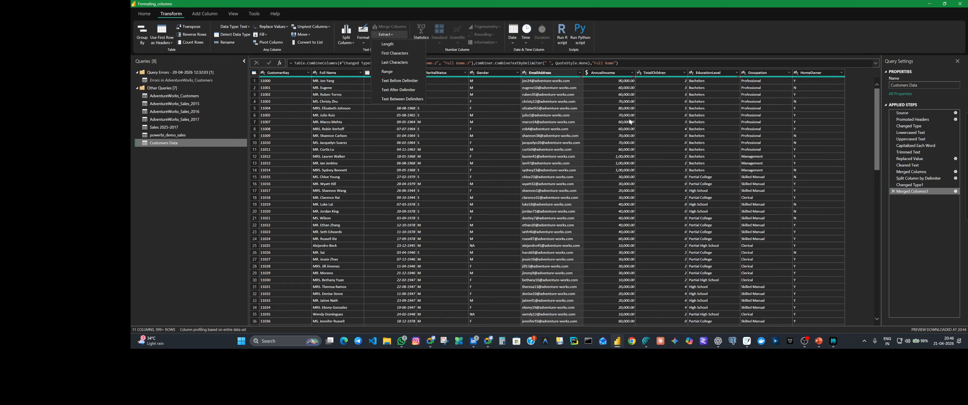
left_click(615, 47)
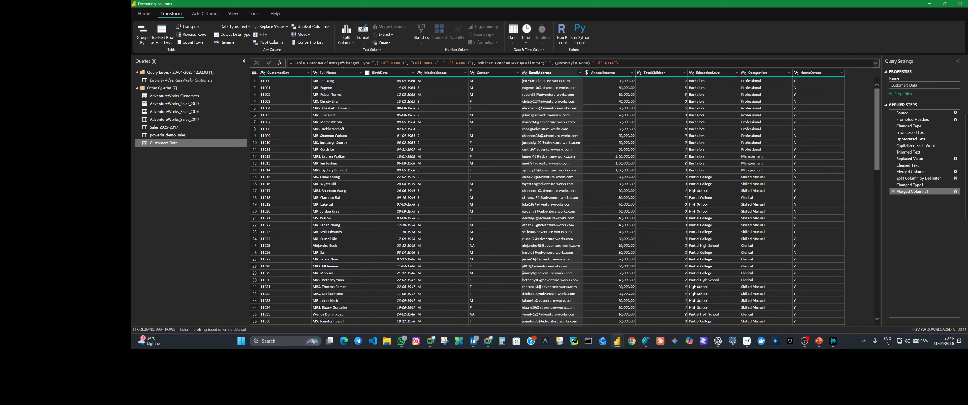
left_click(387, 34)
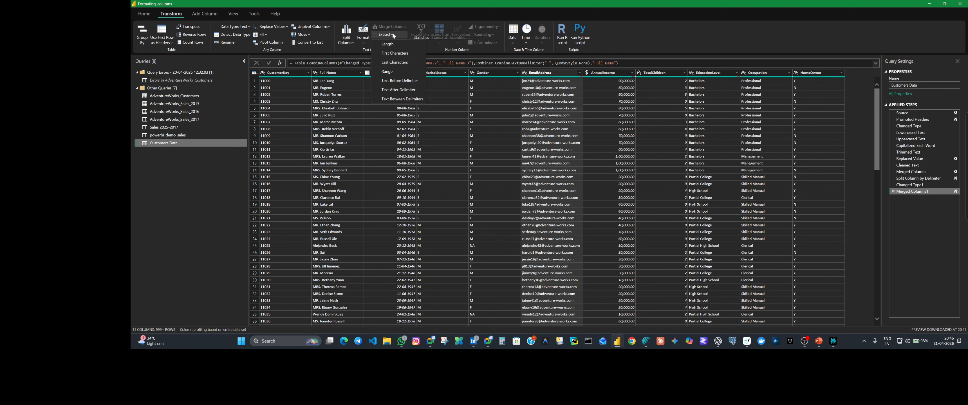
left_click(395, 44)
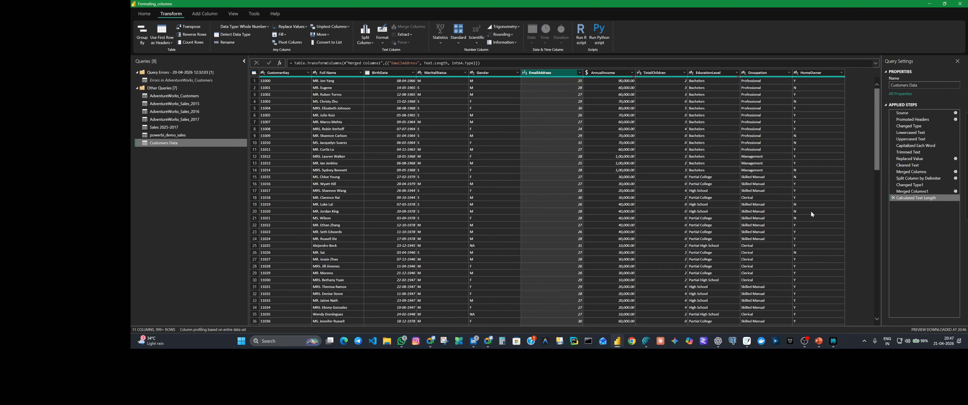
left_click(893, 198)
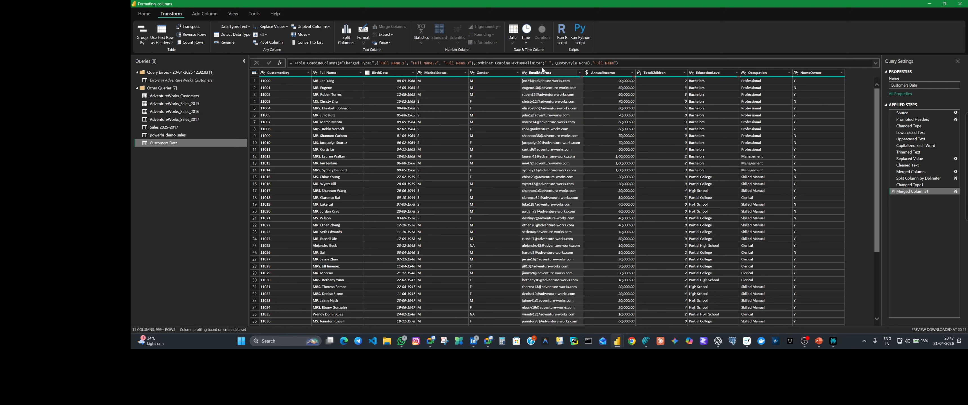
left_click(544, 74)
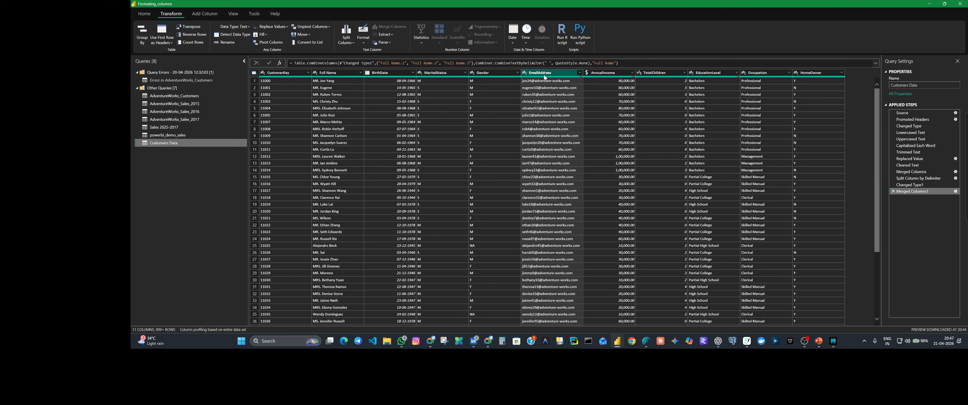
left_click(391, 34)
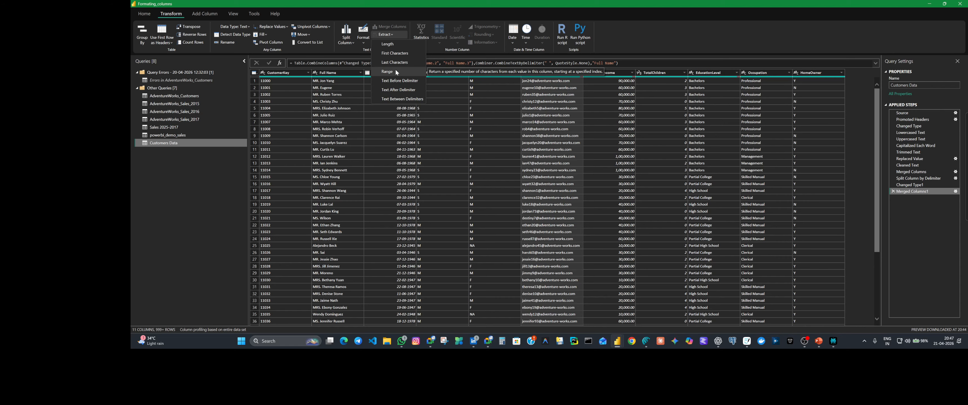
left_click(693, 29)
Extract a text range from the EducationLevel column with starting index 0 and 9 characters.
left_click(711, 72)
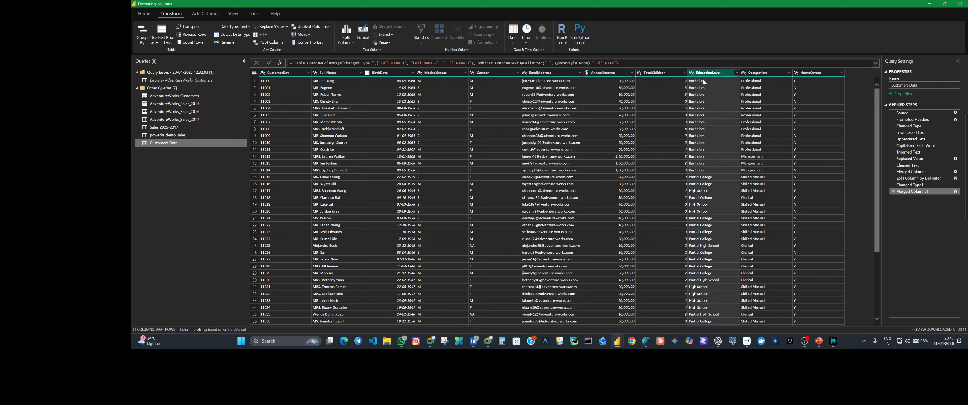
left_click(394, 34)
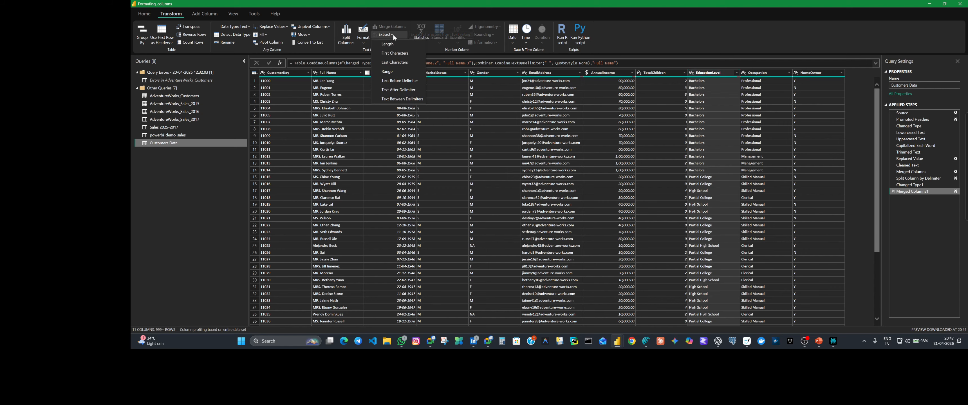
left_click(394, 71)
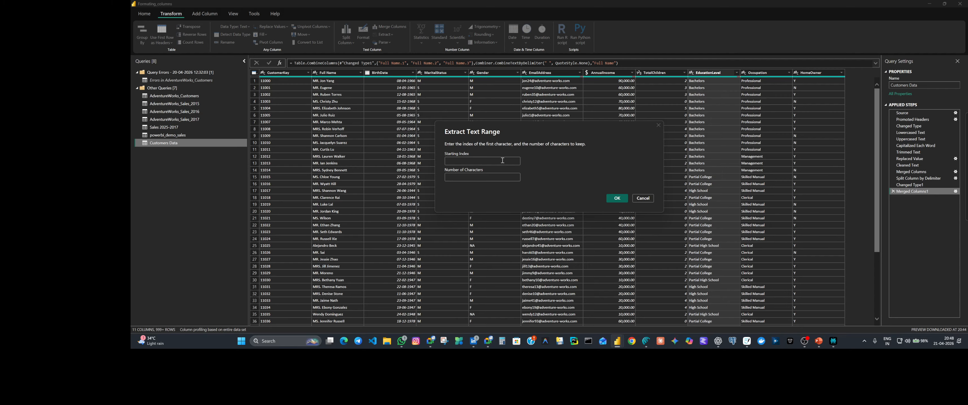
type("0")
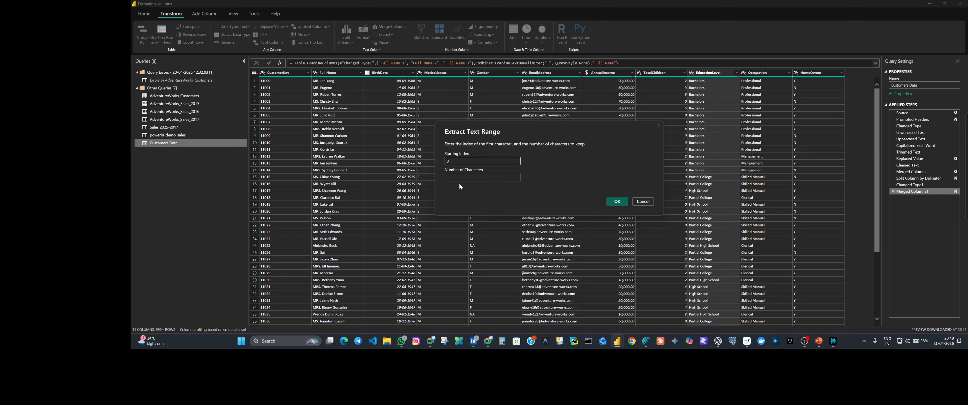
left_click(452, 176)
type("9")
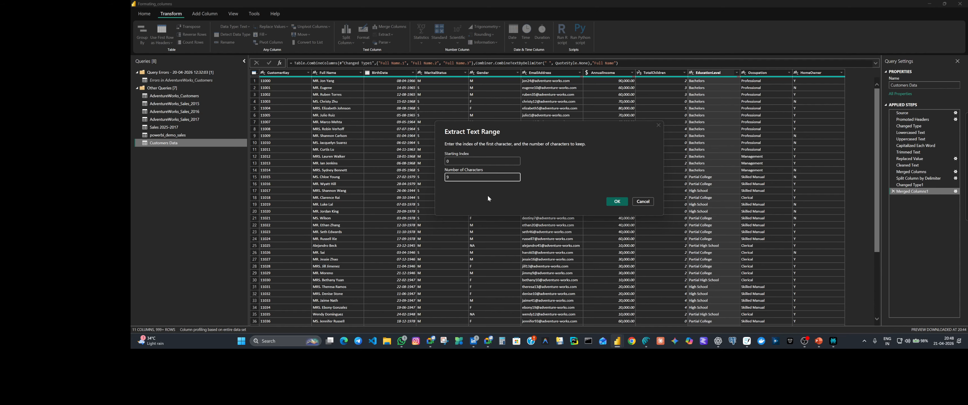
left_click(616, 201)
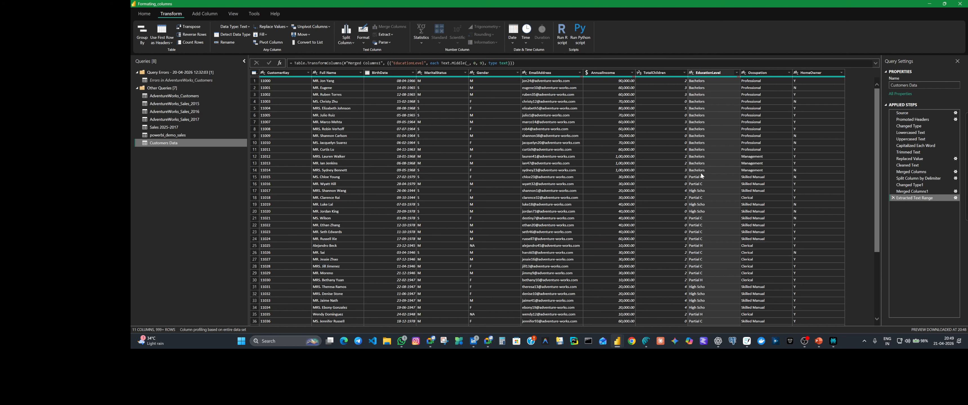
Check the extracted values in the EducationLevel column, and delete the Extracted Text Range step.
scroll(712, 226, "down", 20)
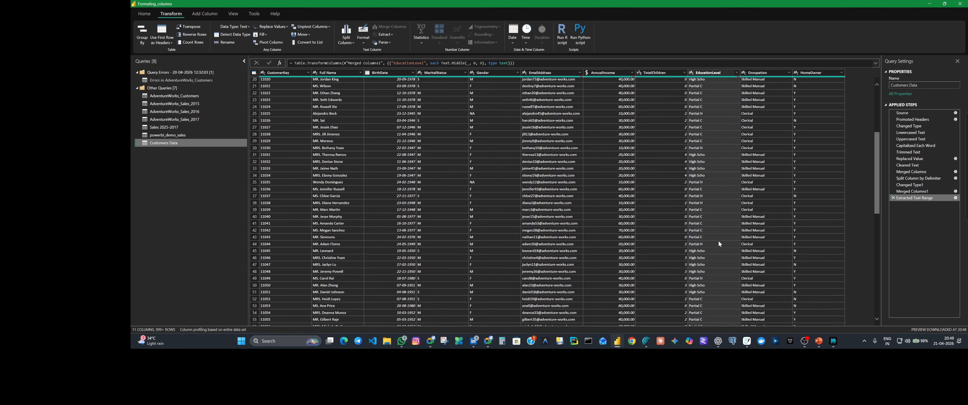
scroll(719, 245, "up", 20)
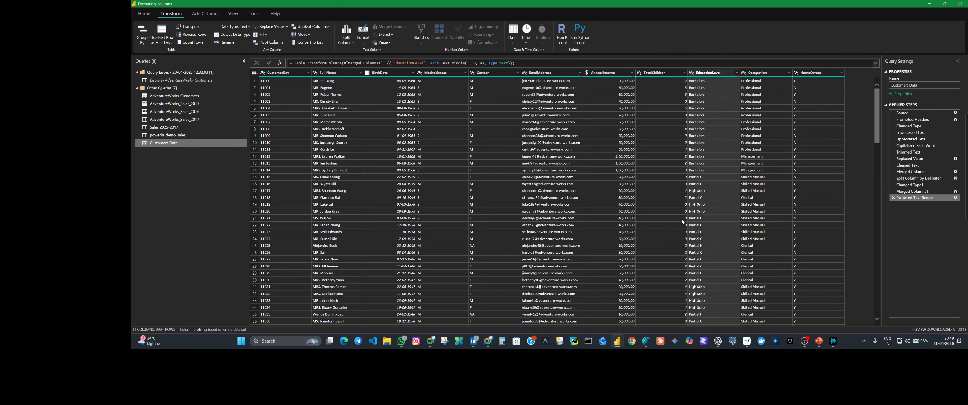
left_click(893, 198)
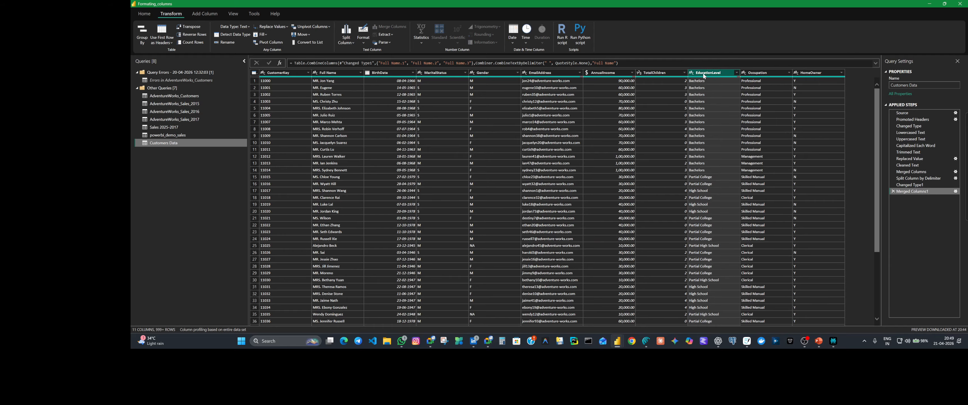
Delete the Merged Columns1 step from the Customers Data query.
left_click(422, 43)
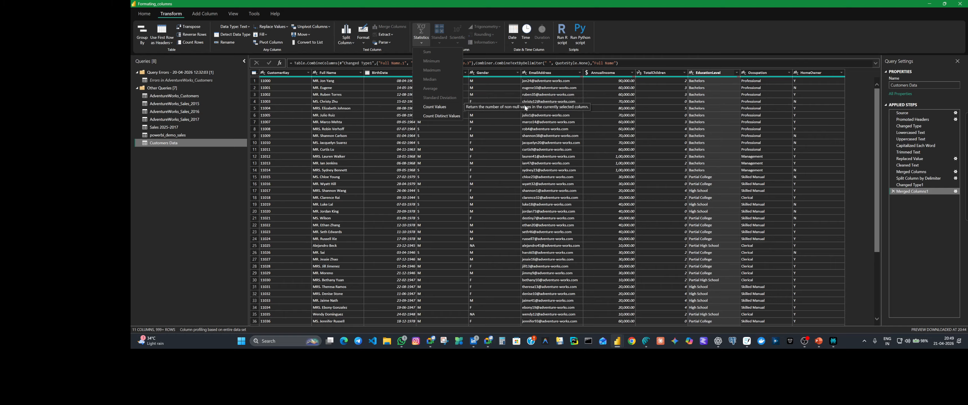
left_click(705, 40)
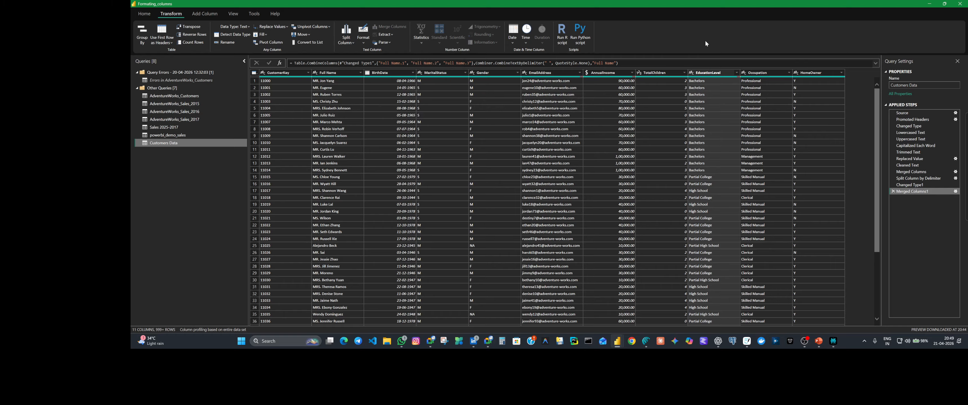
left_click(893, 191)
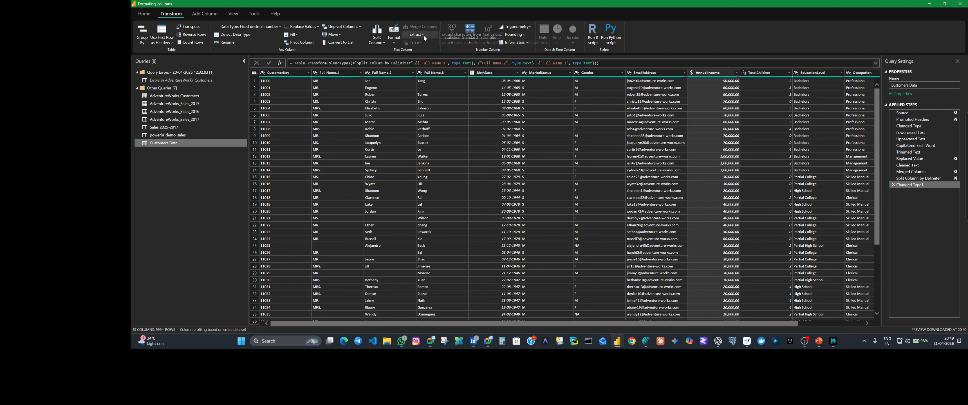
Extract the text before the "@" delimiter in the EmailAddress column, scanning from the start, and delete the resulting applied step.
left_click(428, 74)
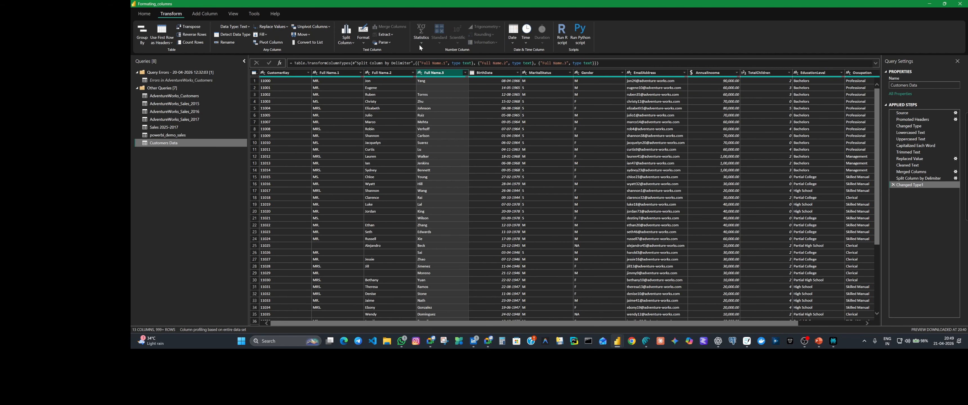
left_click(391, 35)
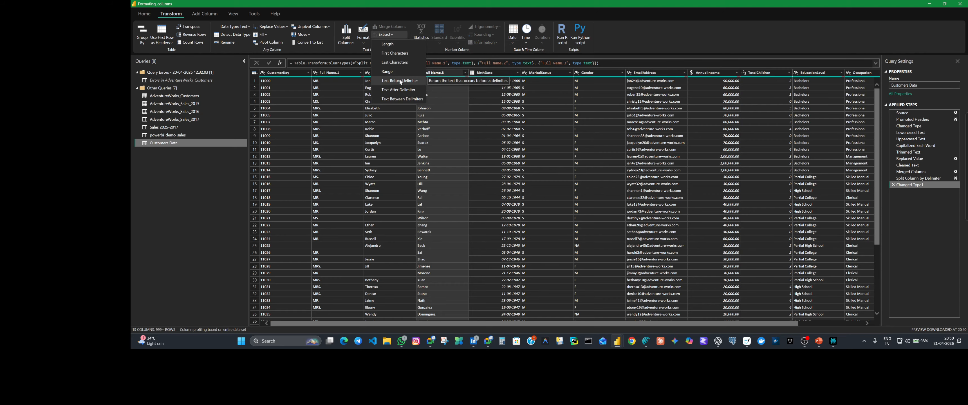
left_click(647, 109)
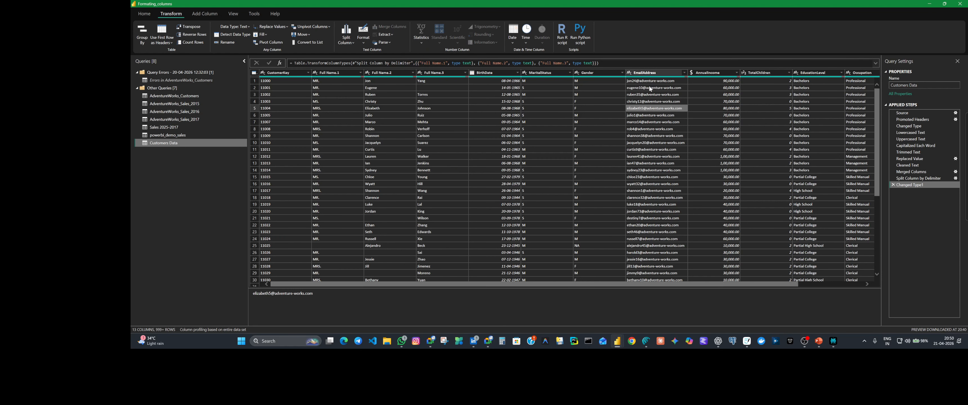
left_click(649, 72)
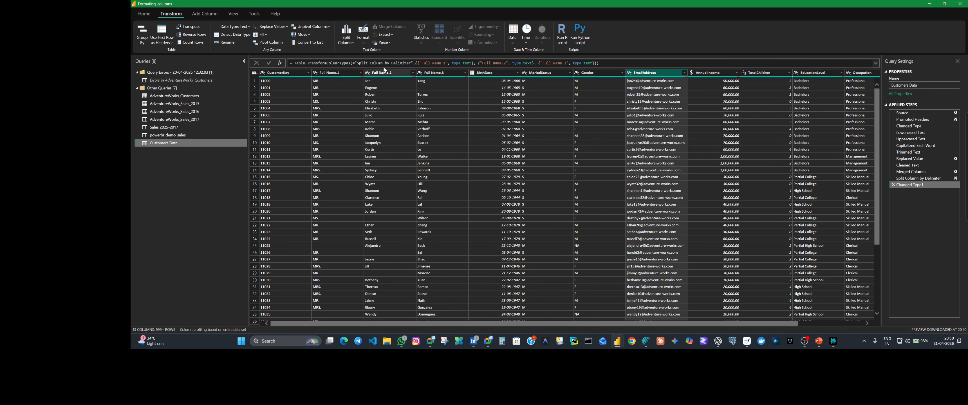
left_click(392, 34)
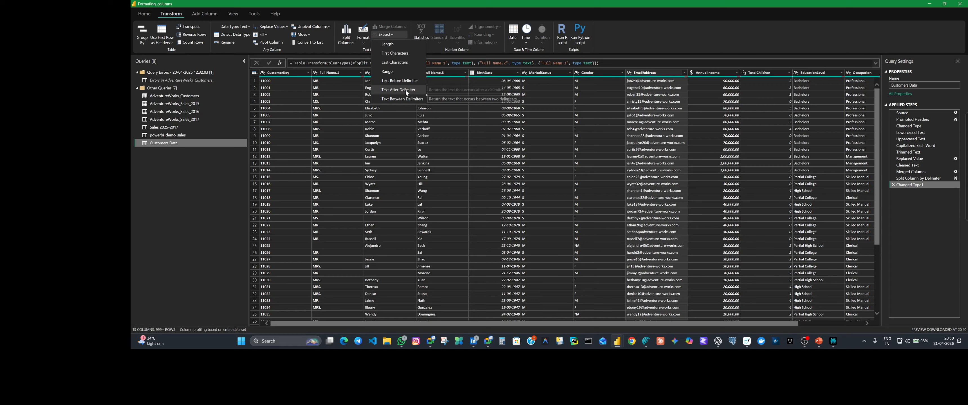
left_click(402, 79)
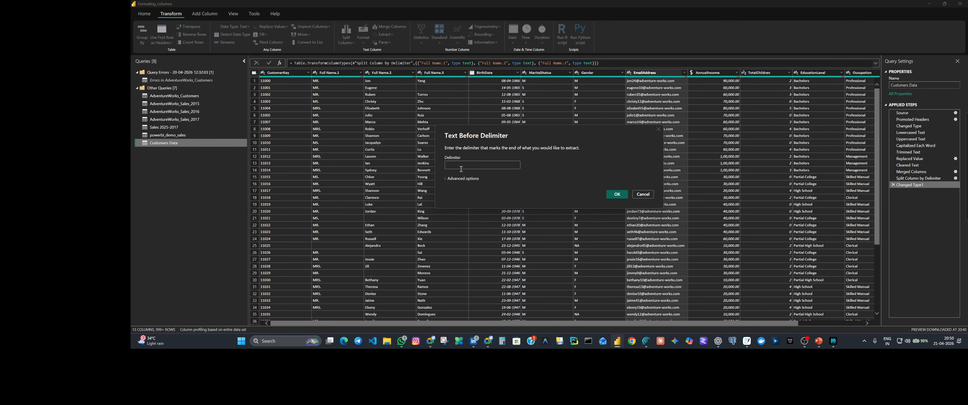
left_click(457, 166)
left_click(447, 180)
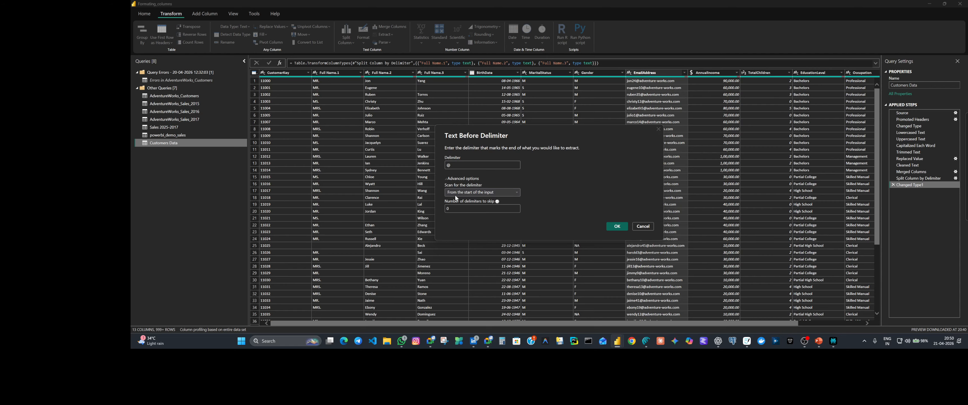
left_click(517, 193)
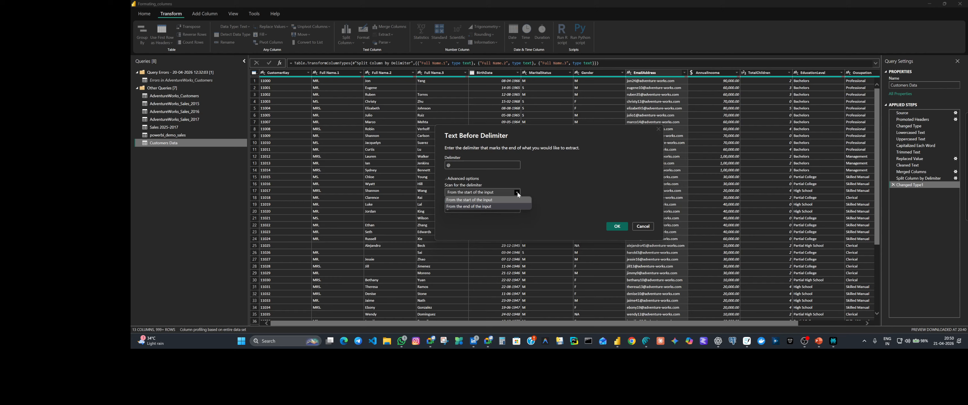
left_click(557, 187)
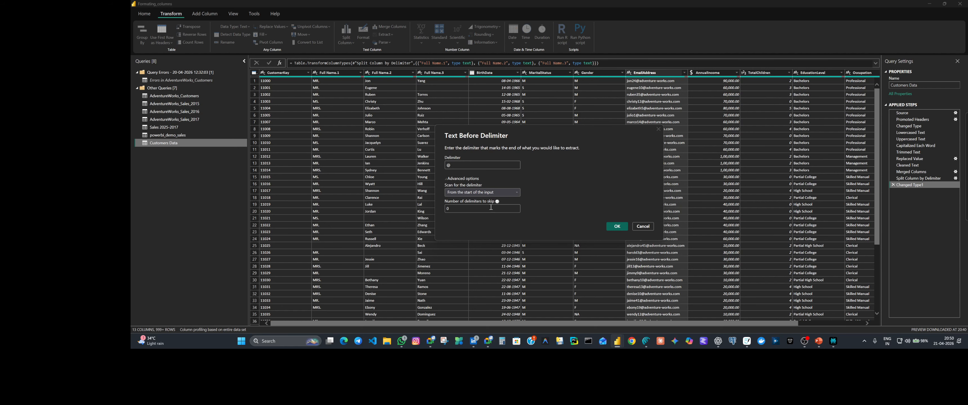
left_click(616, 226)
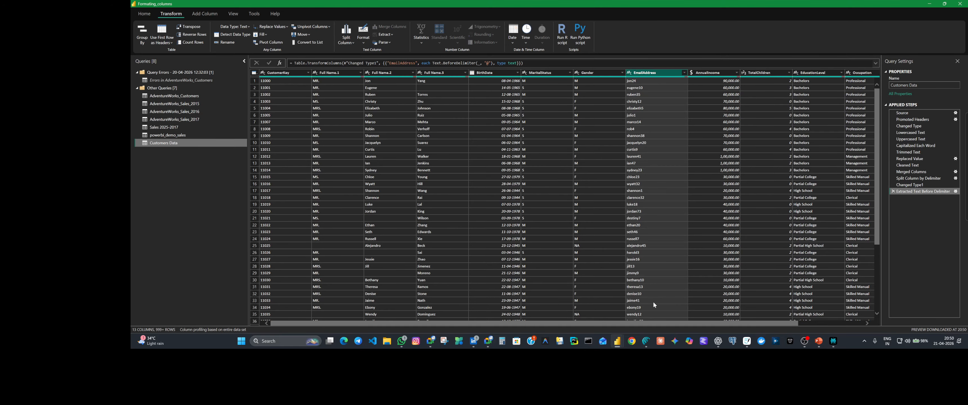
left_click_drag(672, 324, 641, 330)
left_click(894, 191)
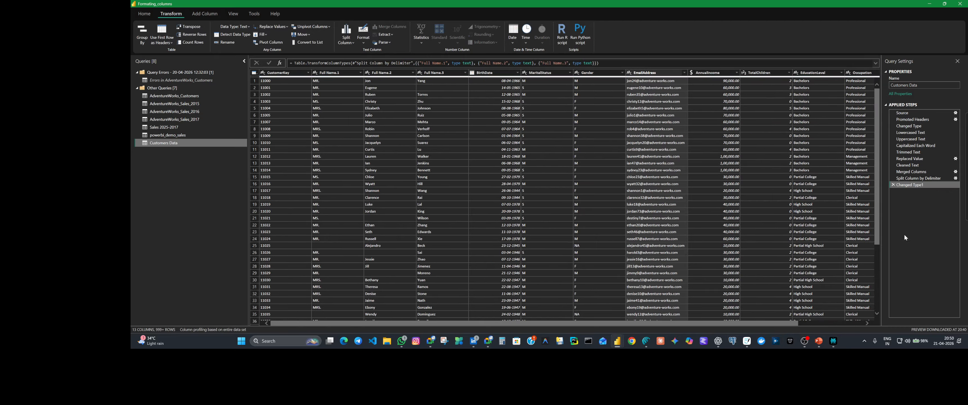
Duplicate the EmailAddress column in the Customers Data query.
right_click(657, 74)
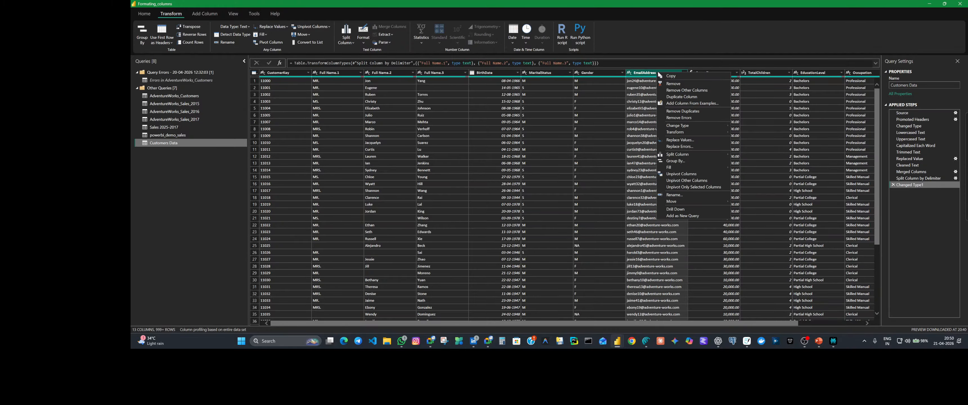
left_click(691, 95)
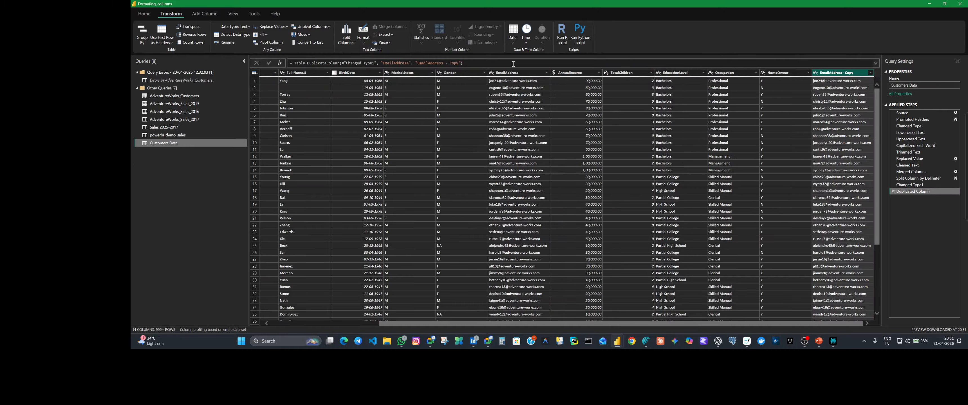
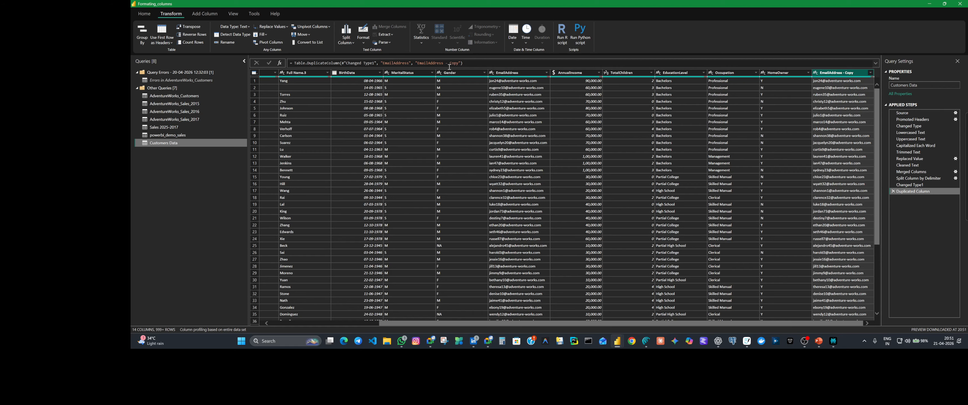
left_click(391, 34)
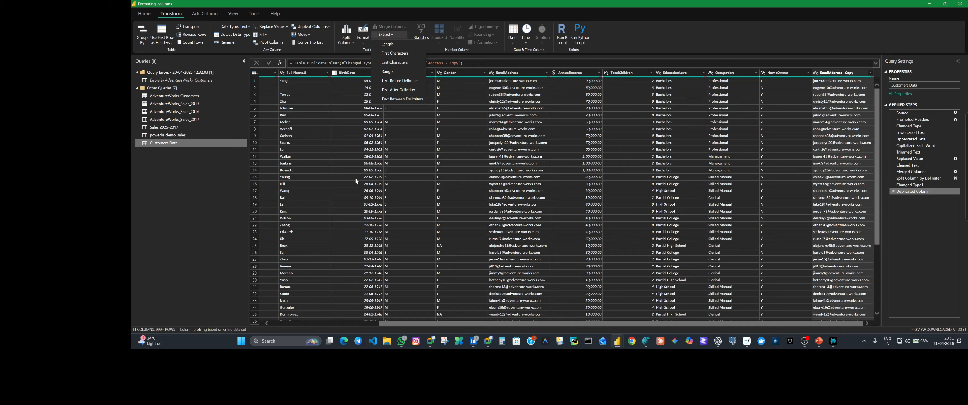
Duplicate the BirthDate column and move the copy directly after the original BirthDate column.
left_click(362, 72)
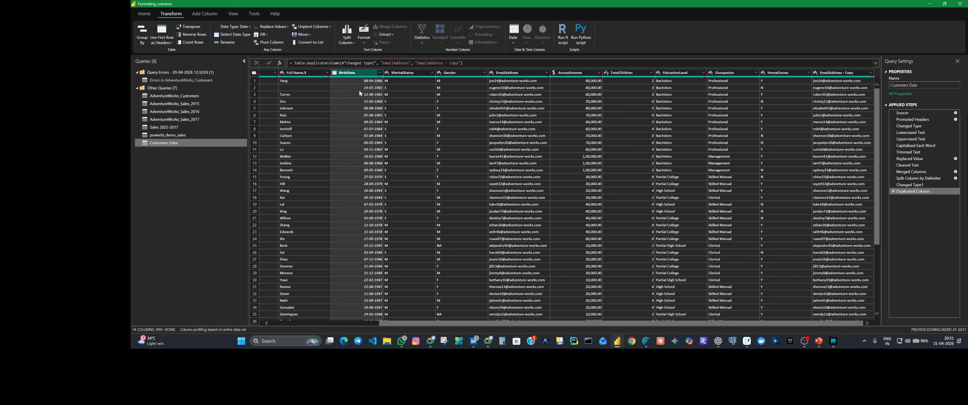
right_click(363, 72)
left_click(399, 95)
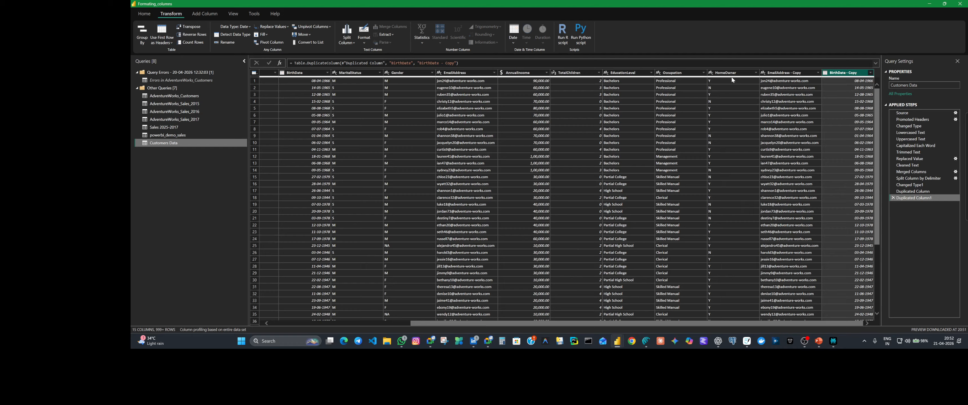
left_click_drag(851, 75, 354, 86)
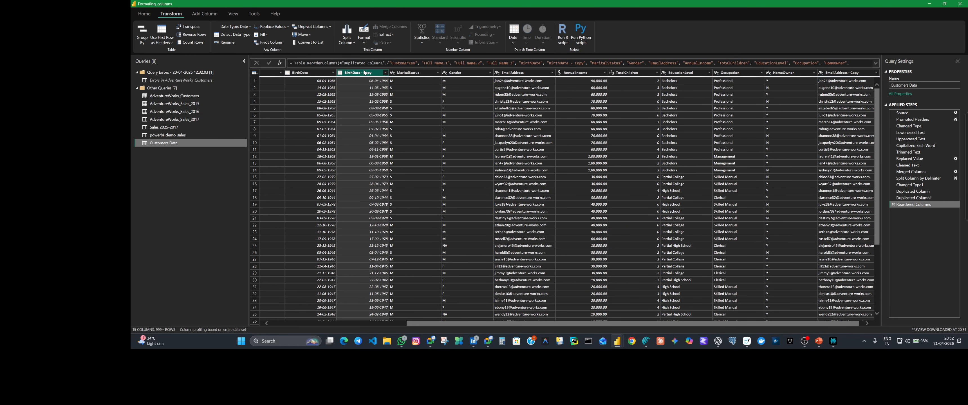
Extract the text between the "-" start and "-" end delimiters in BirthDate - Copy, and change that column's data type to Date.
left_click(391, 33)
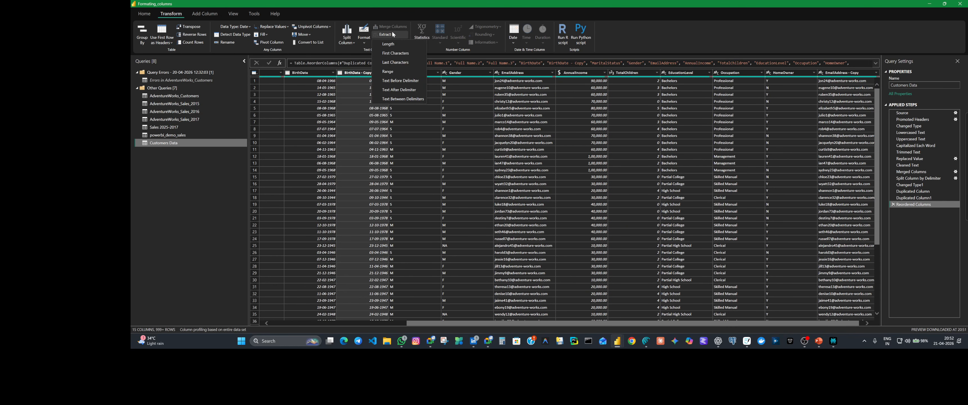
left_click(408, 99)
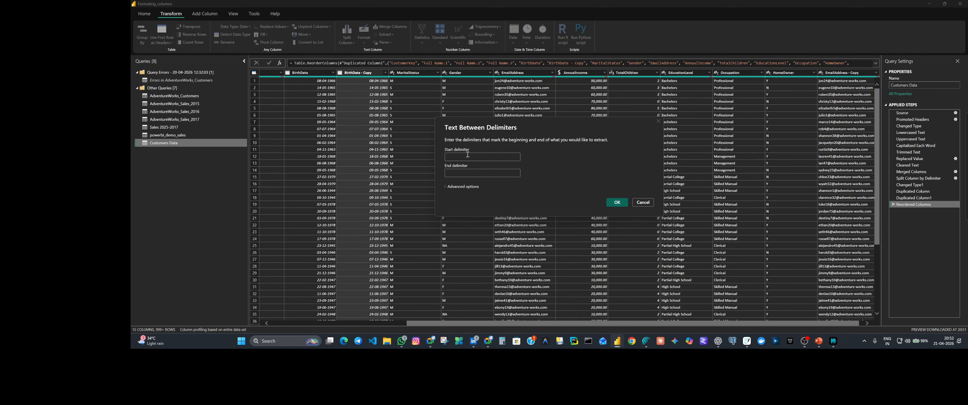
type("-")
left_click(467, 172)
type("-")
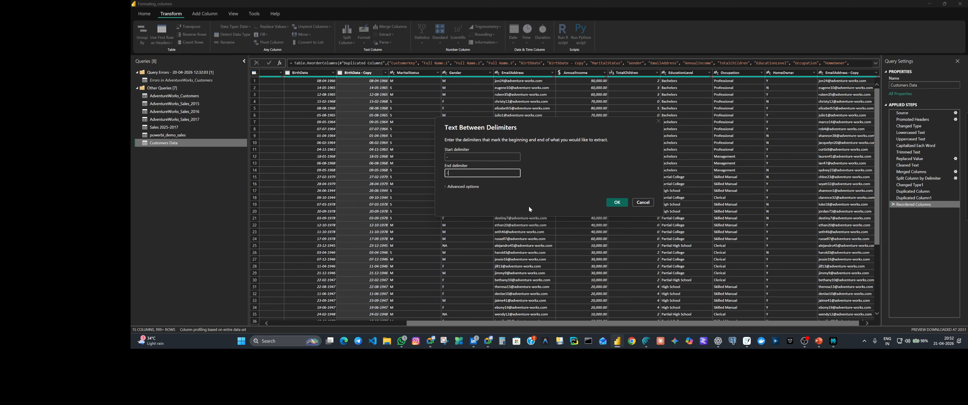
left_click(615, 203)
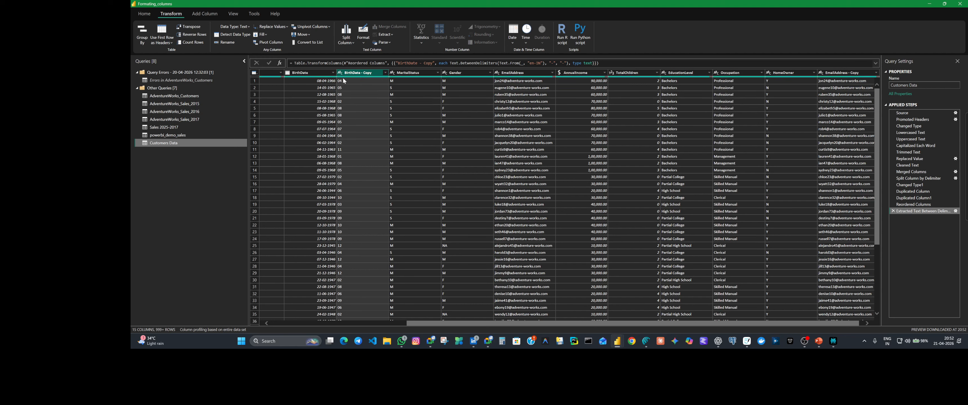
left_click(341, 73)
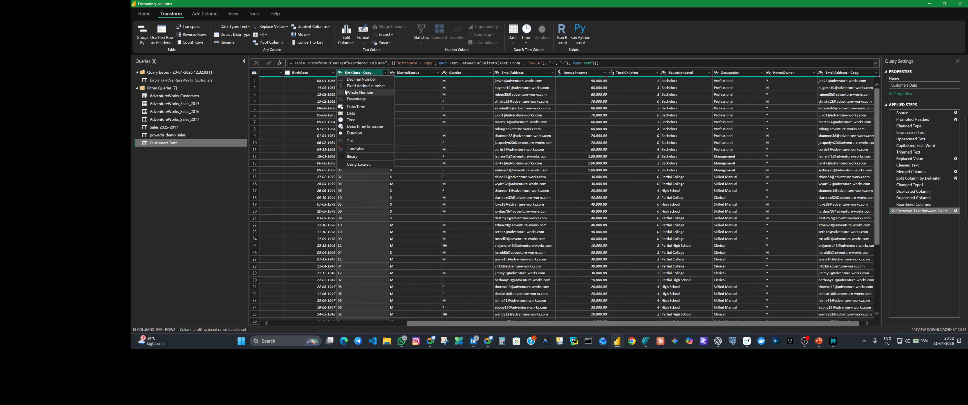
left_click(354, 112)
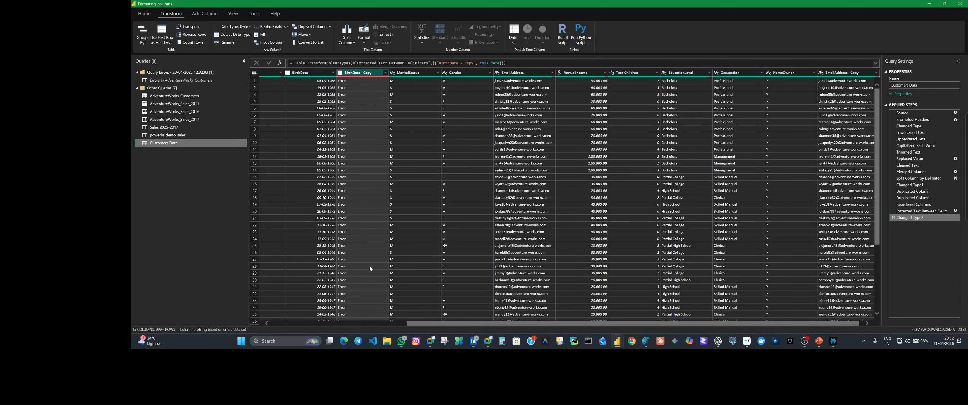
Check the current file's regional settings in the Power BI Desktop options, and keep English (United States) as the locale for import.
left_click(929, 3)
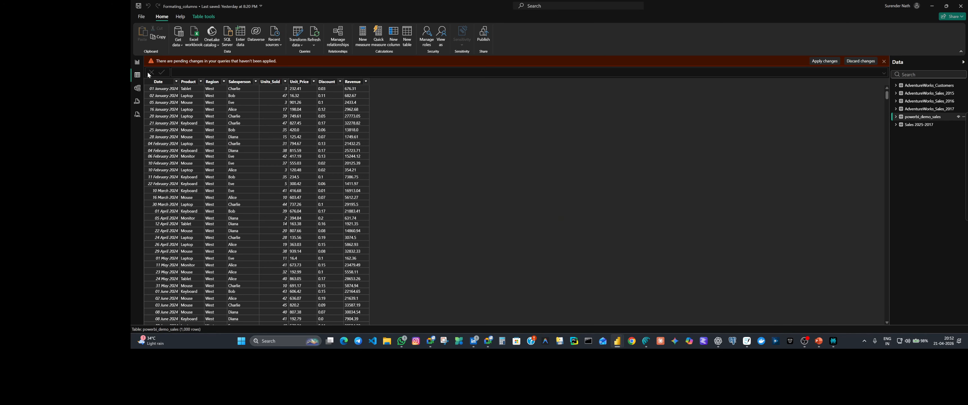
left_click(137, 62)
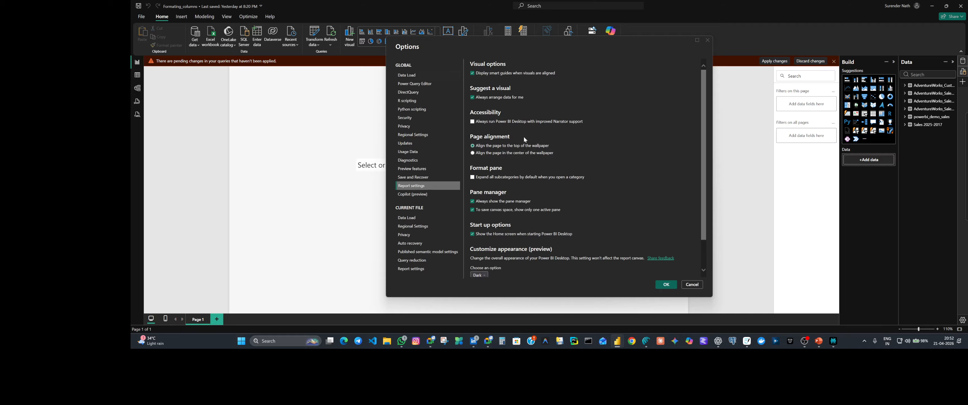
left_click(415, 228)
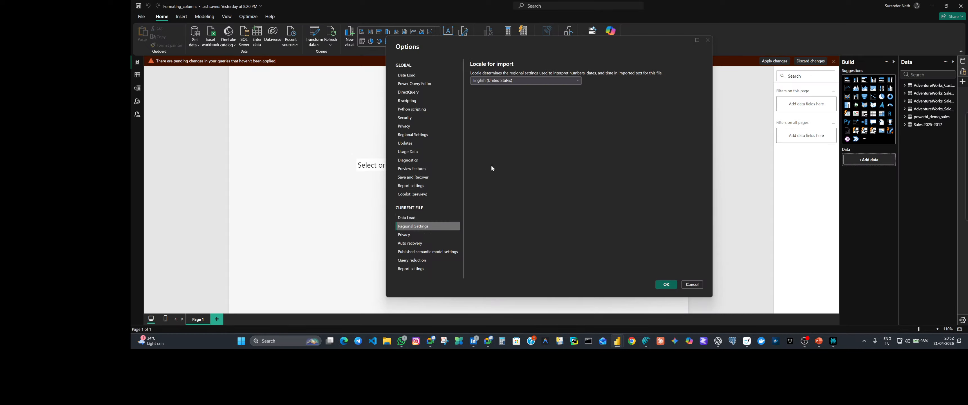
left_click(526, 80)
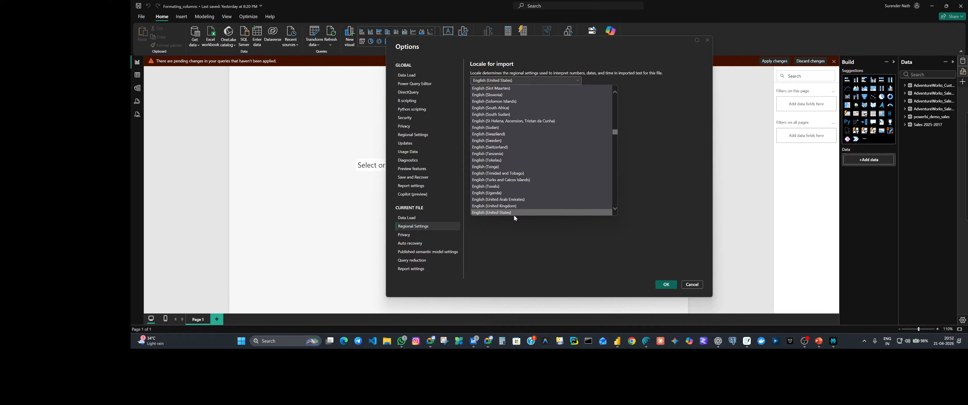
left_click(503, 213)
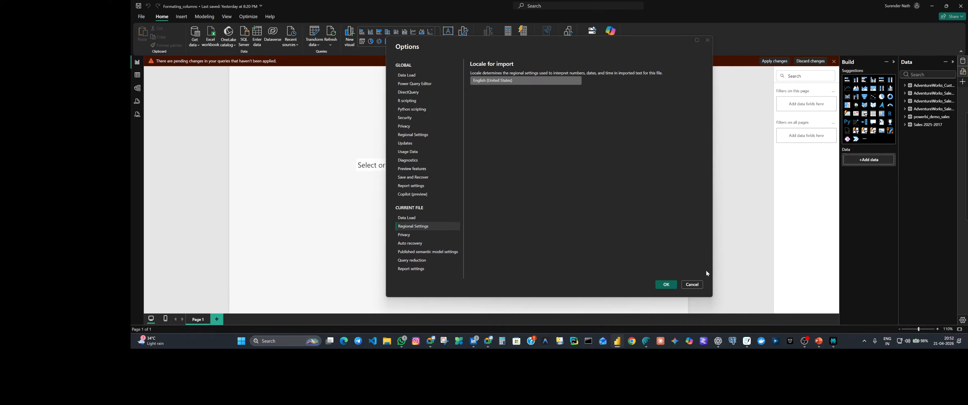
left_click(663, 286)
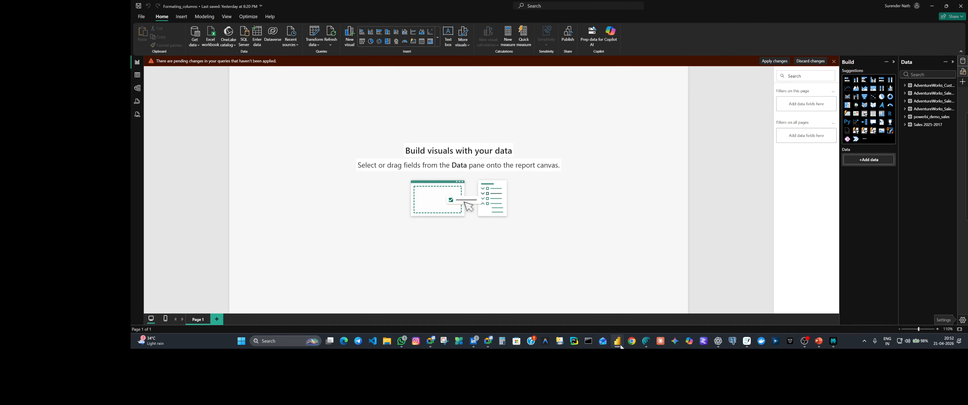
Return to the Power Query Editor and change the BirthDate - Copy column's data type to Decimal Number, replacing the current conversion.
mouse_move(621, 346)
left_click(642, 310)
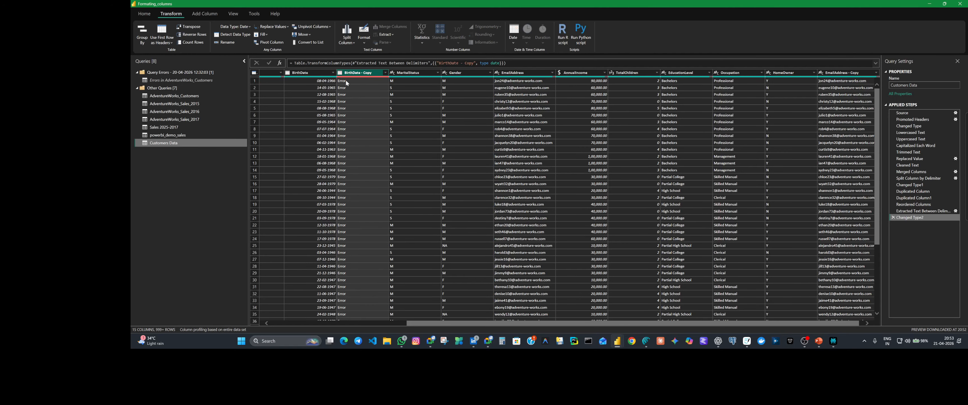
right_click(356, 102)
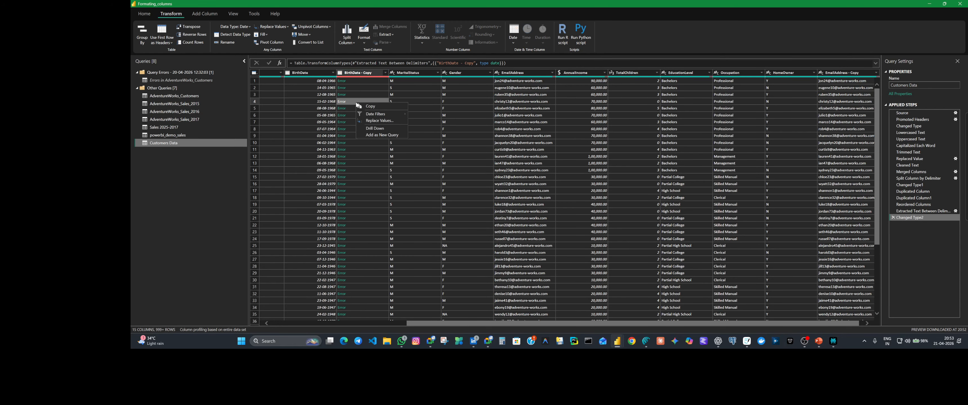
left_click(362, 89)
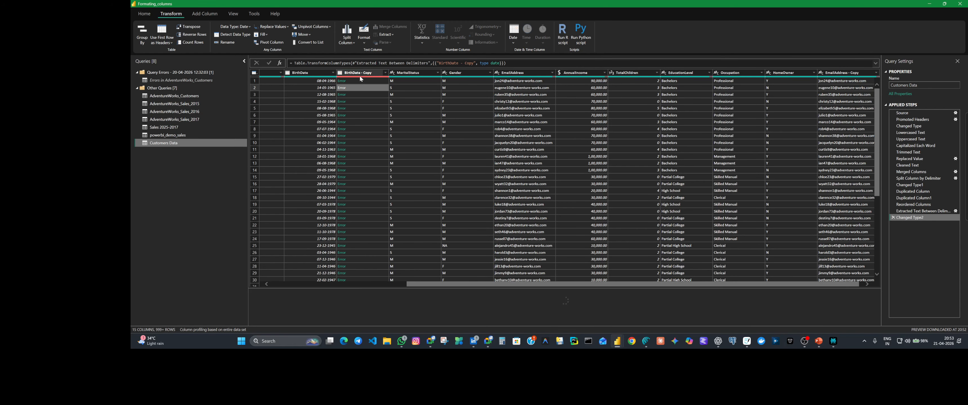
left_click(359, 74)
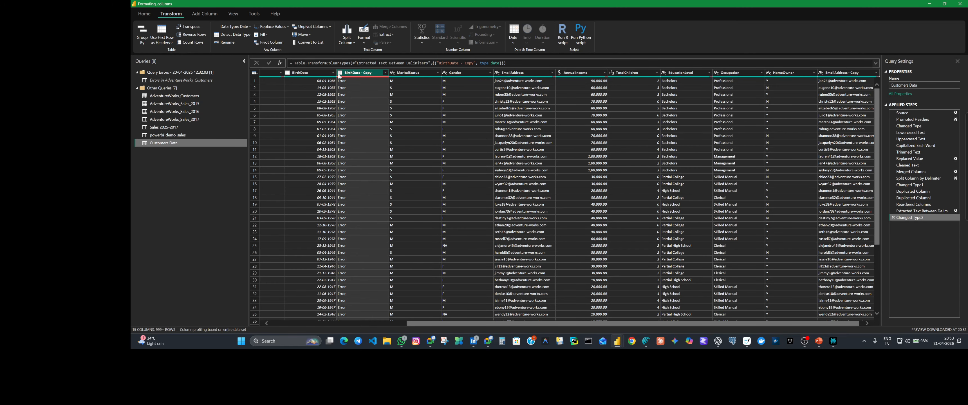
left_click(339, 73)
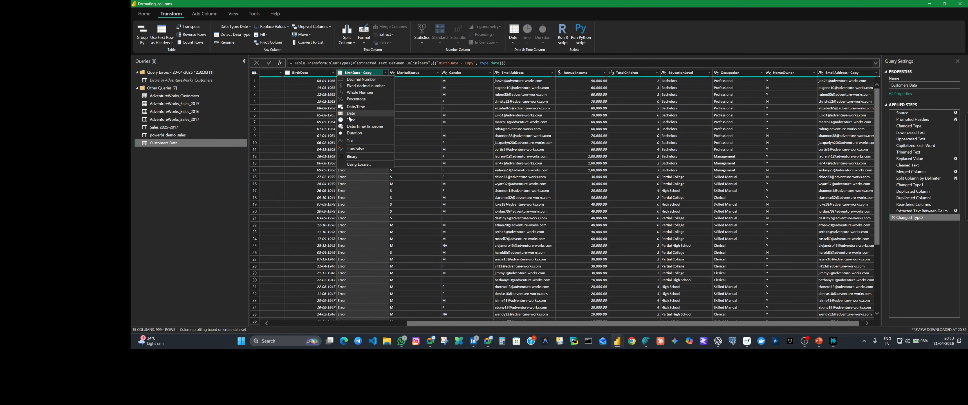
left_click(351, 81)
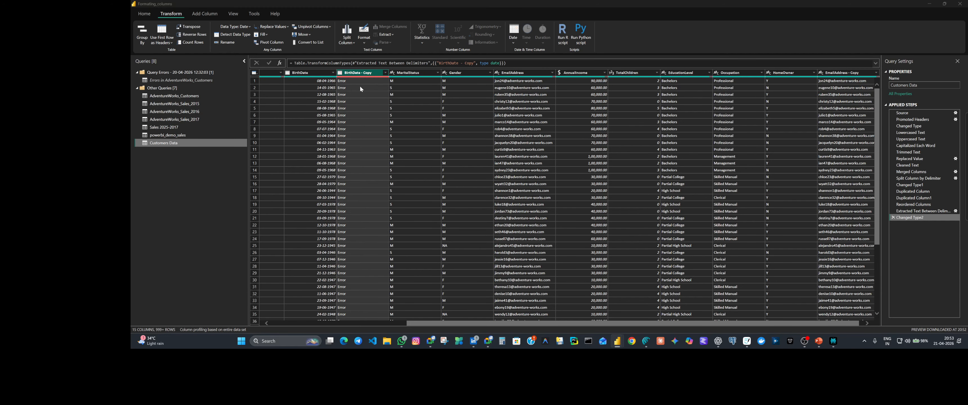
left_click(573, 184)
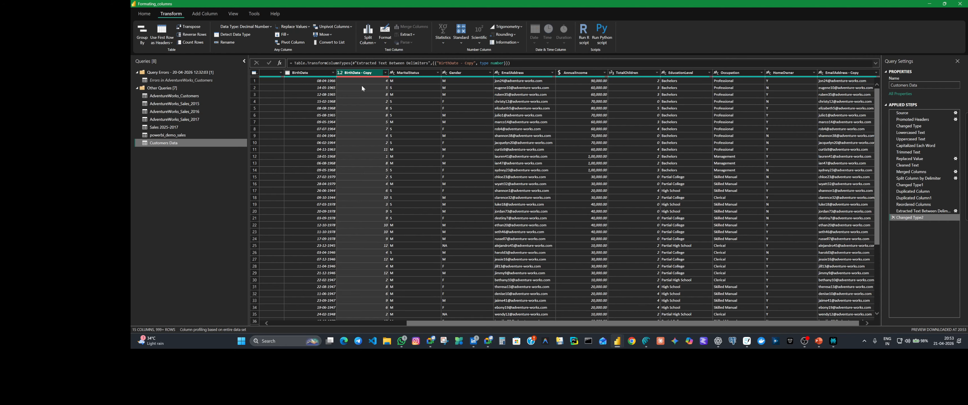
Change the BirthDate - Copy column's data type to Time, replacing the current conversion.
left_click(340, 73)
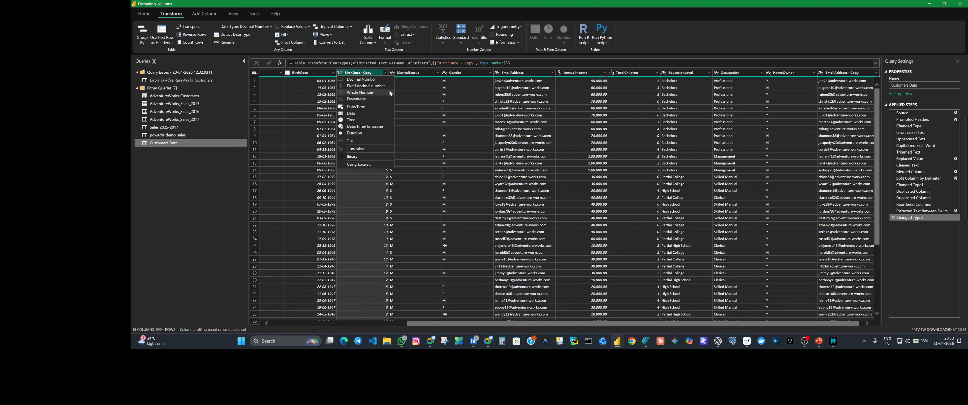
left_click(359, 121)
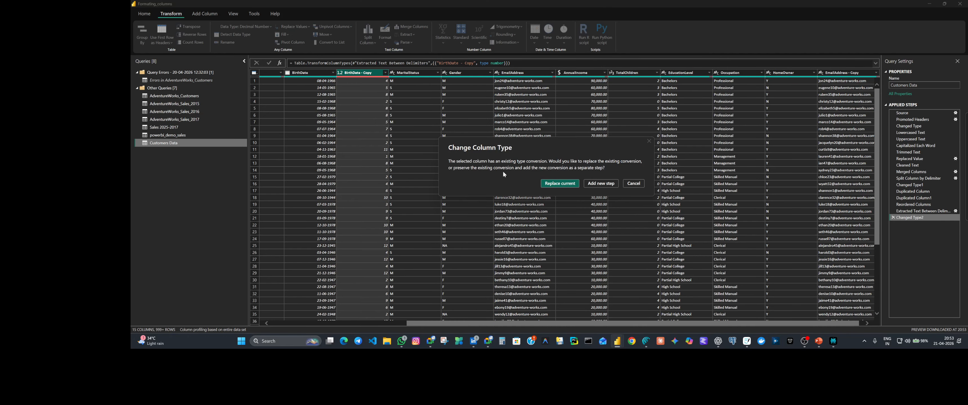
left_click(549, 186)
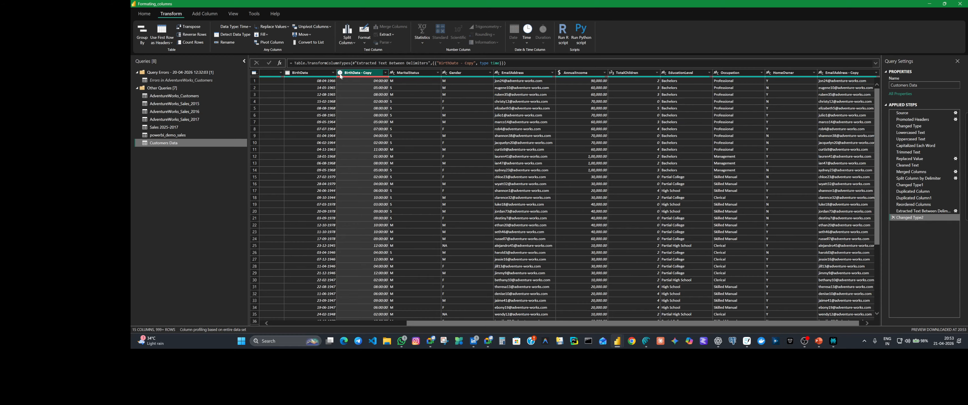
Replace the BirthDate - Copy column with a fresh duplicate of BirthDate placed directly after the original column.
right_click(369, 72)
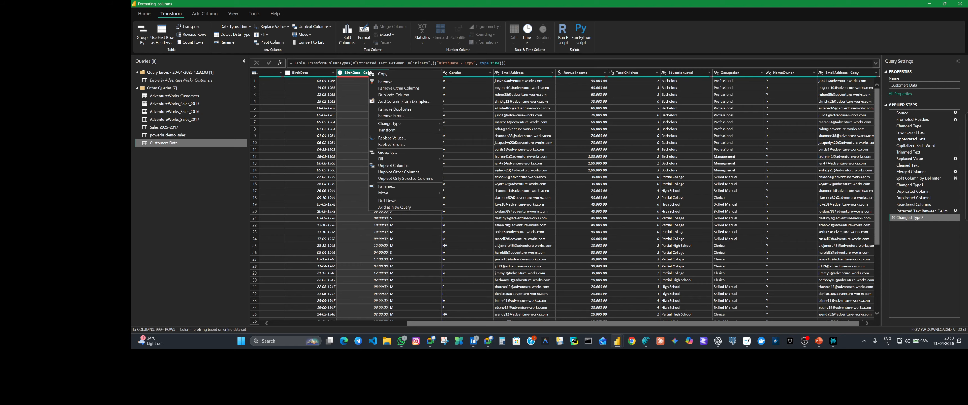
left_click(386, 82)
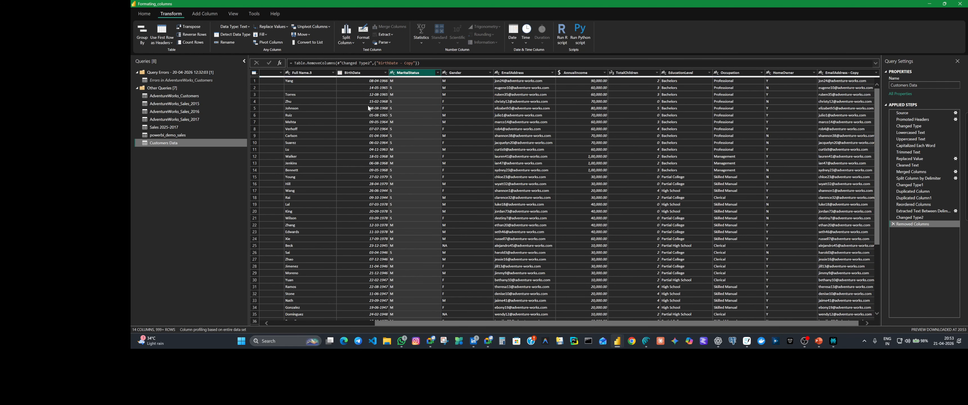
right_click(371, 72)
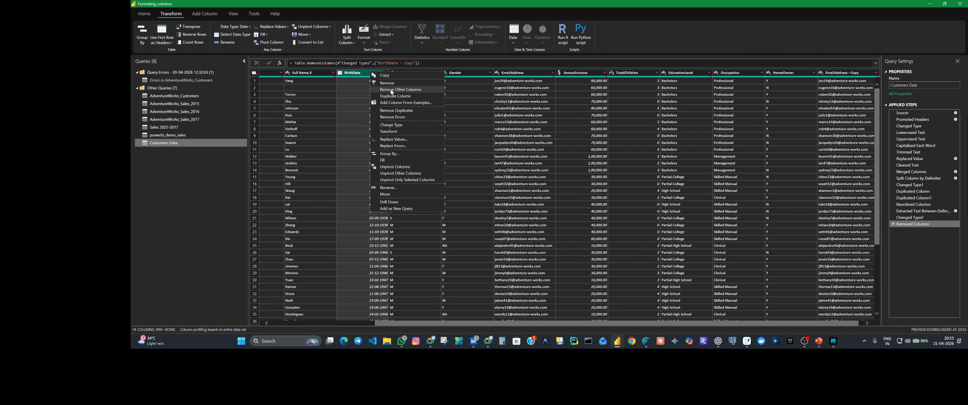
left_click(394, 95)
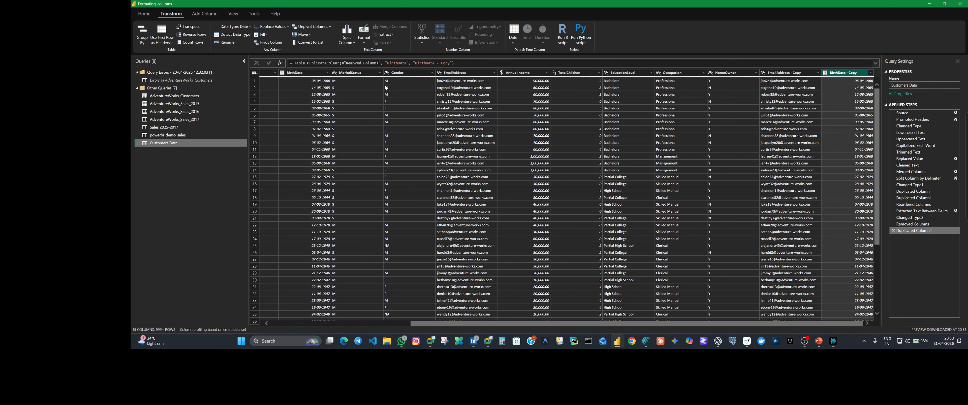
left_click_drag(855, 74, 348, 93)
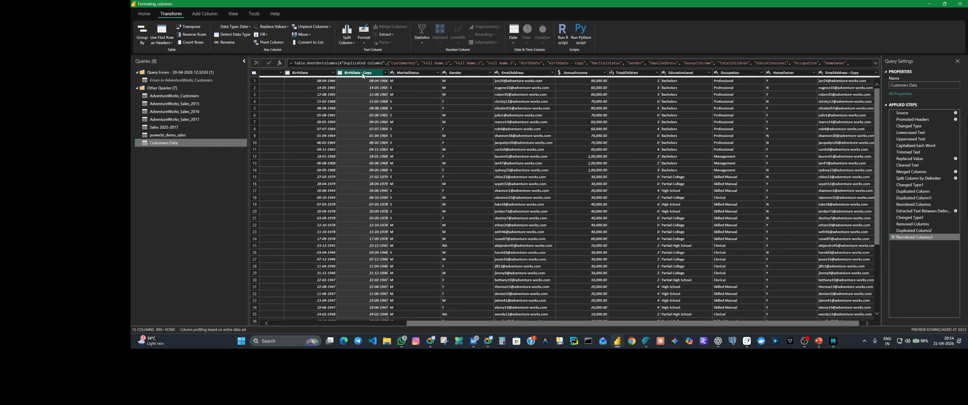
Extract the text after the "-" delimiter in BirthDate - Copy, scanning from the end of the input with 0 delimiters skipped.
left_click(393, 34)
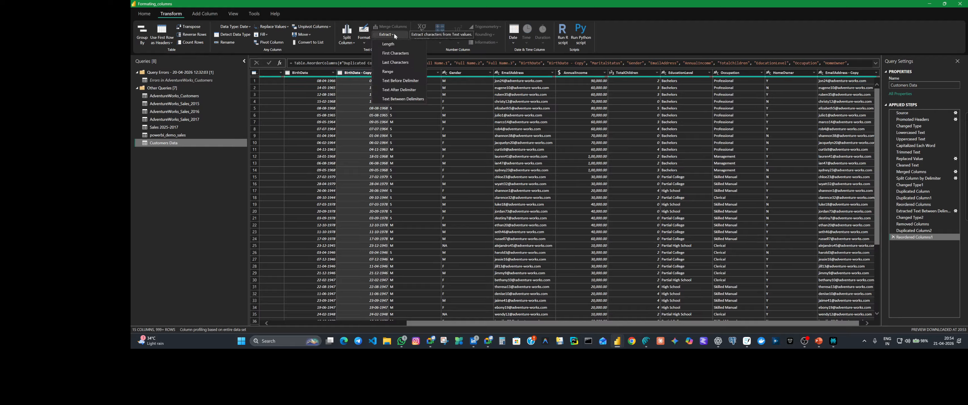
left_click(401, 89)
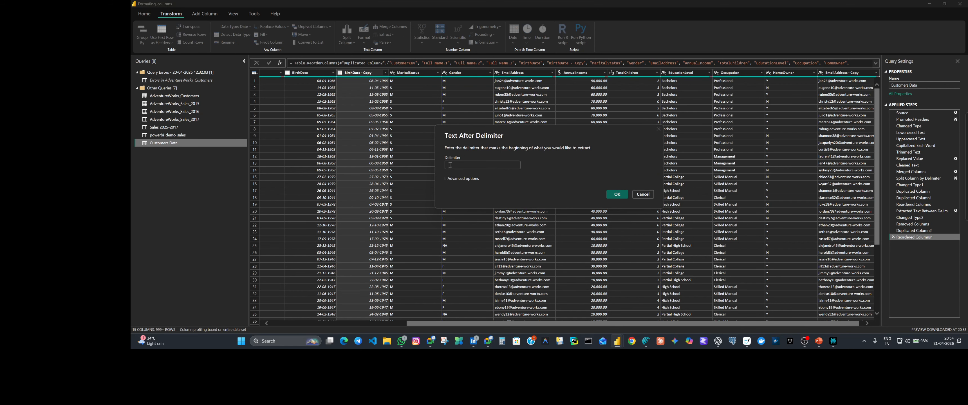
type("-")
left_click(449, 179)
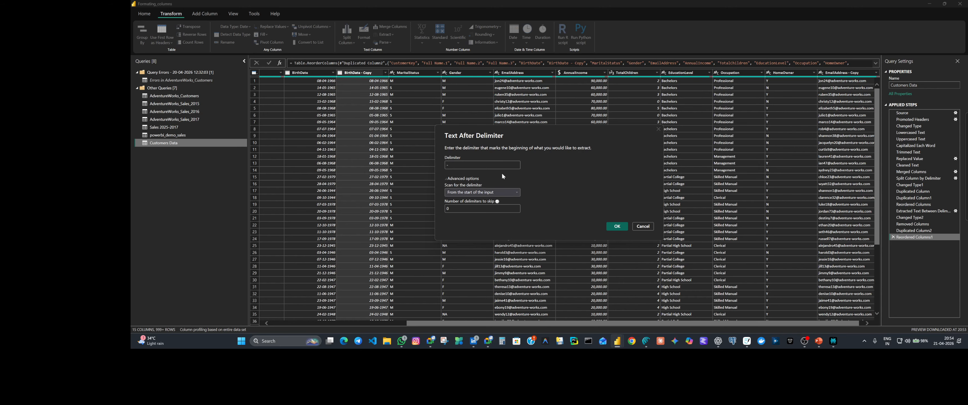
left_click(517, 192)
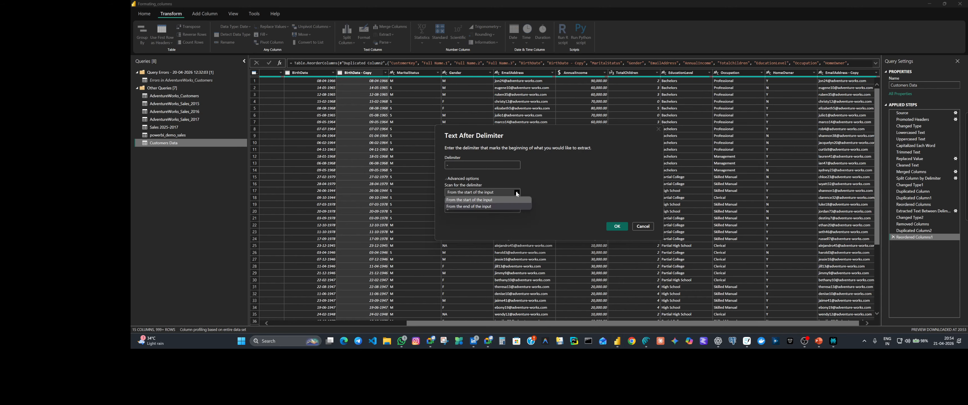
left_click(500, 206)
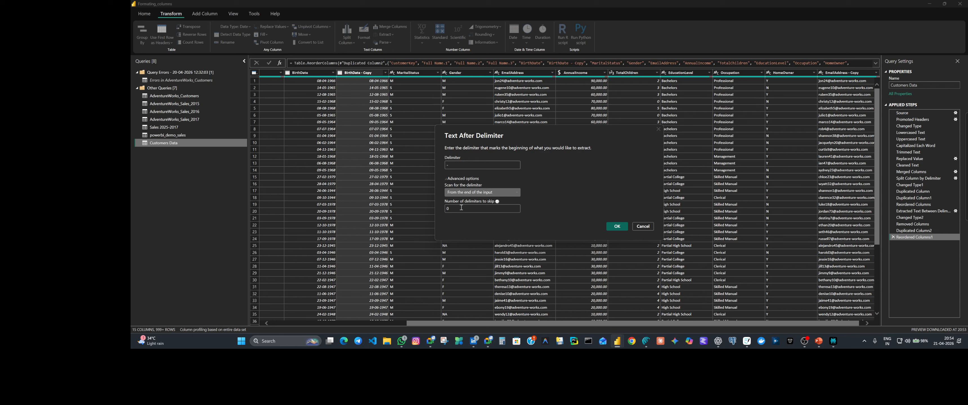
left_click(615, 228)
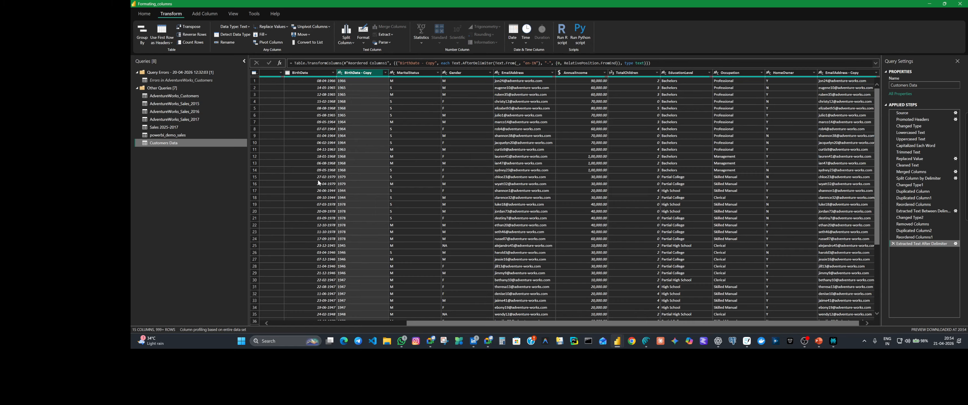
Try to parse the BirthDate - Copy column as XML.
left_click(348, 80)
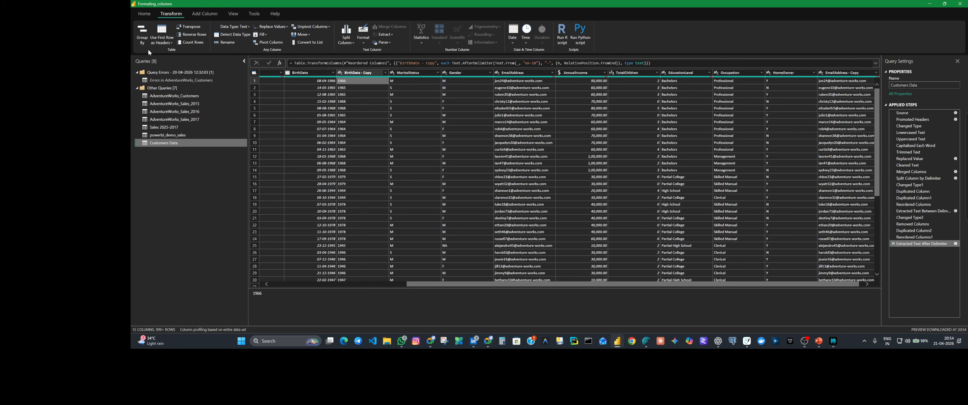
left_click(391, 42)
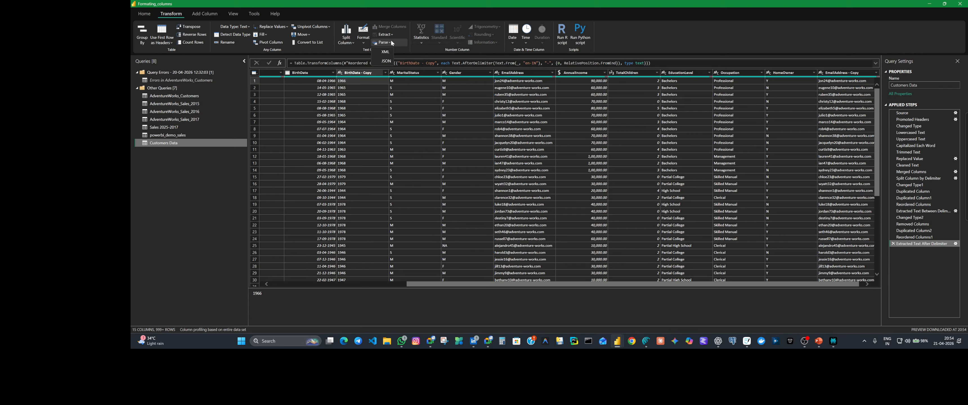
left_click(415, 54)
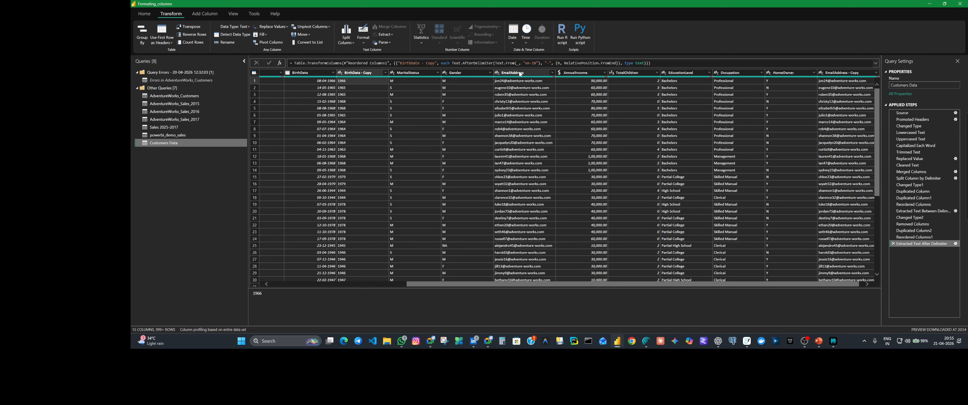
left_click(357, 73)
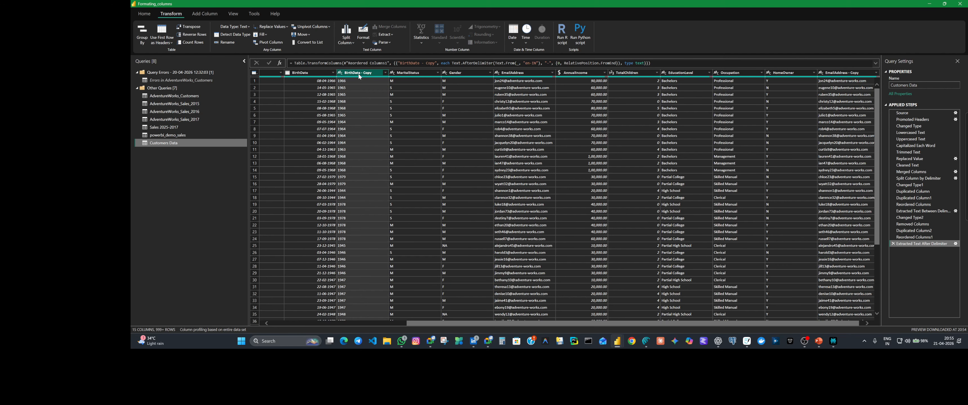
left_click(382, 42)
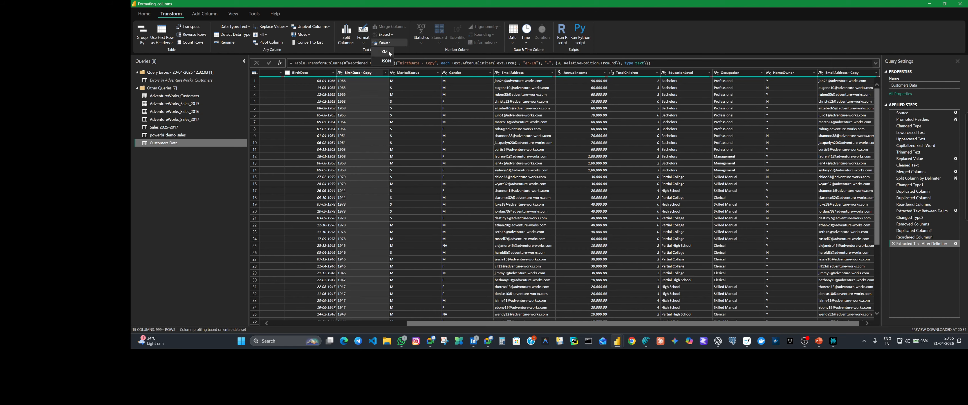
left_click(387, 52)
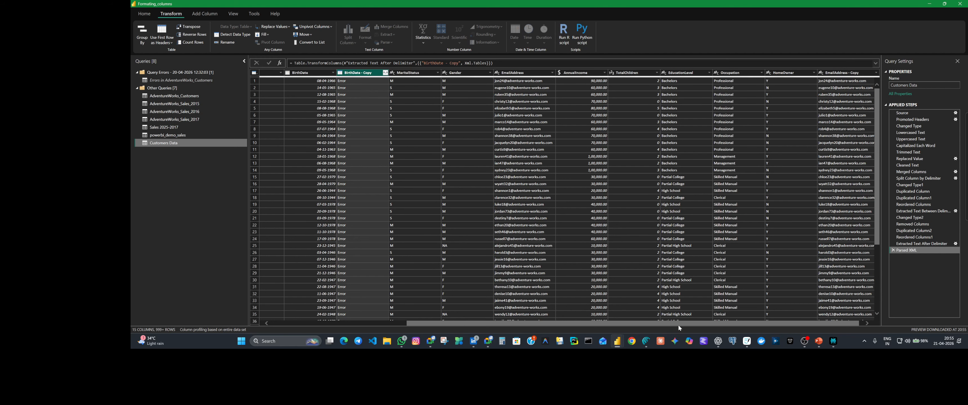
Try to parse the EducationLevel column as XML.
scroll(678, 326, "right", 1)
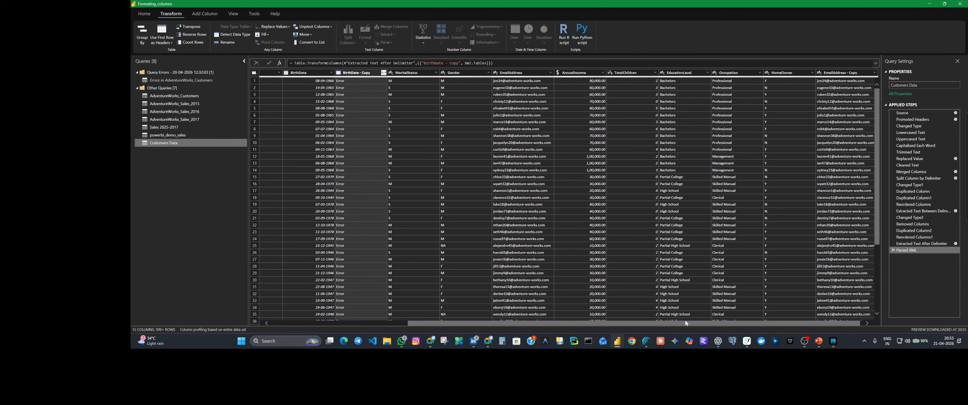
left_click(673, 73)
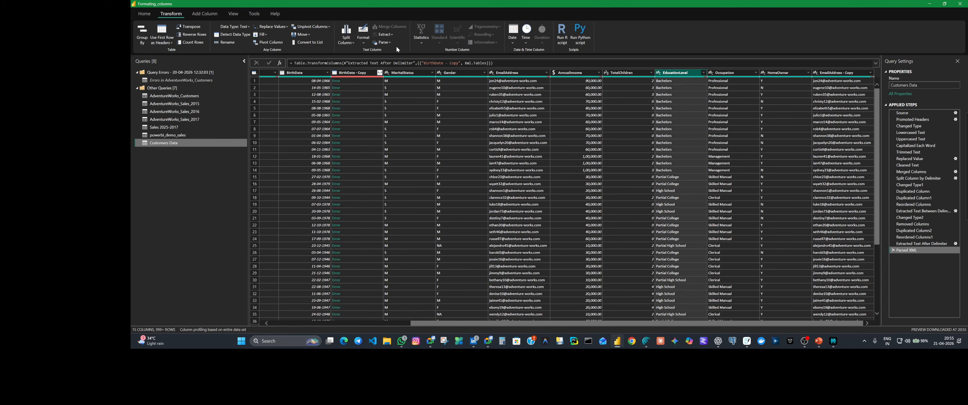
left_click(385, 43)
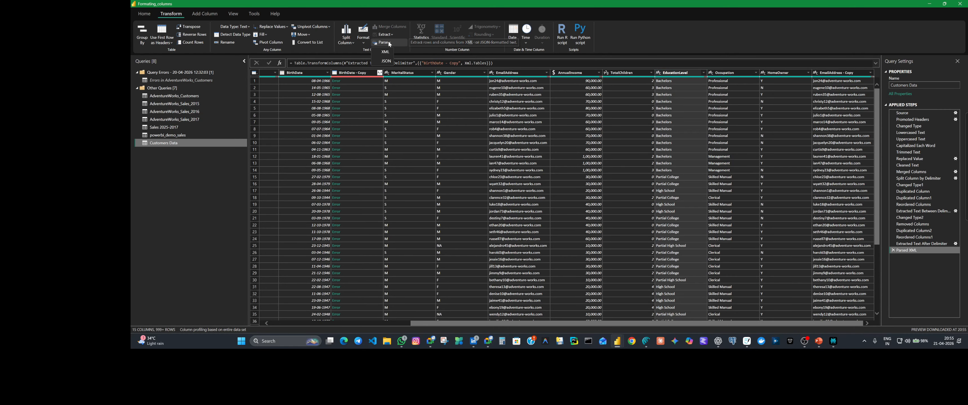
left_click(384, 52)
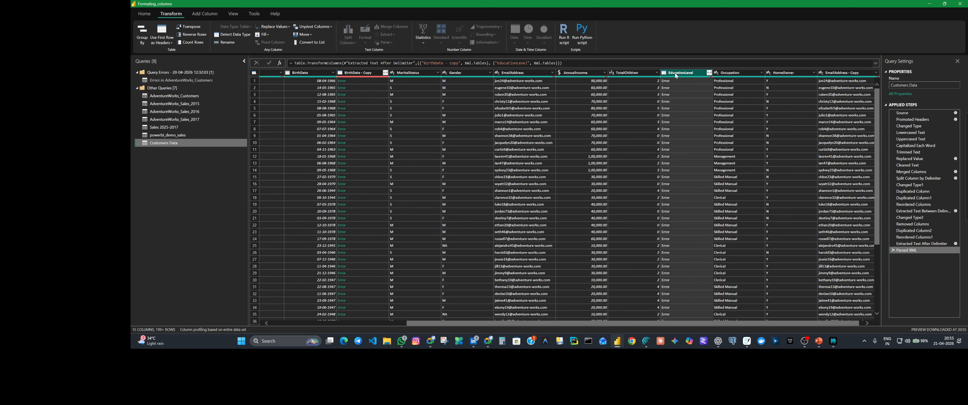
Delete the Parsed XML and Extracted Text After Delimiter steps from the Customers Data query.
left_click(894, 250)
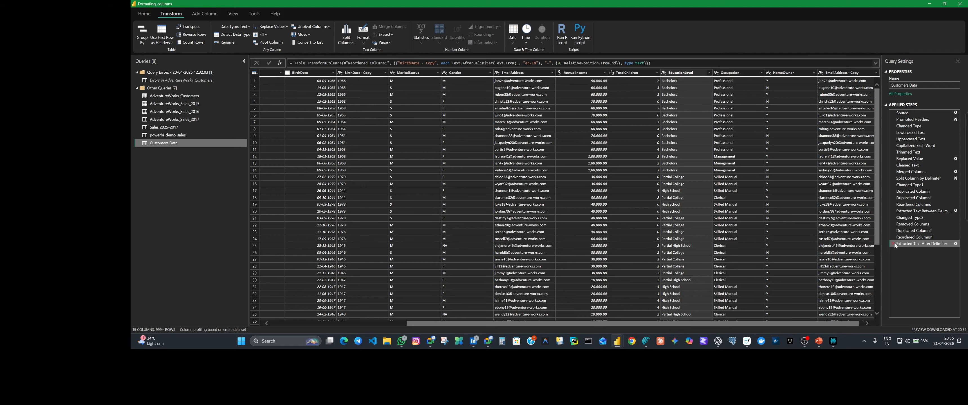
left_click(893, 244)
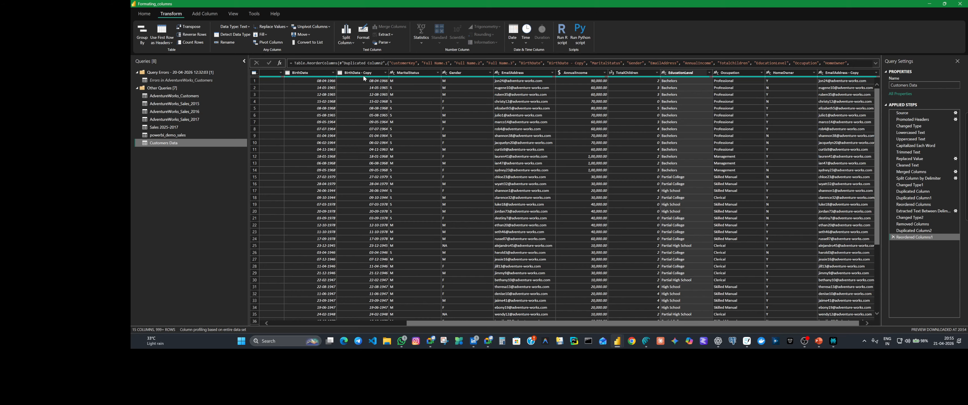
left_click(391, 43)
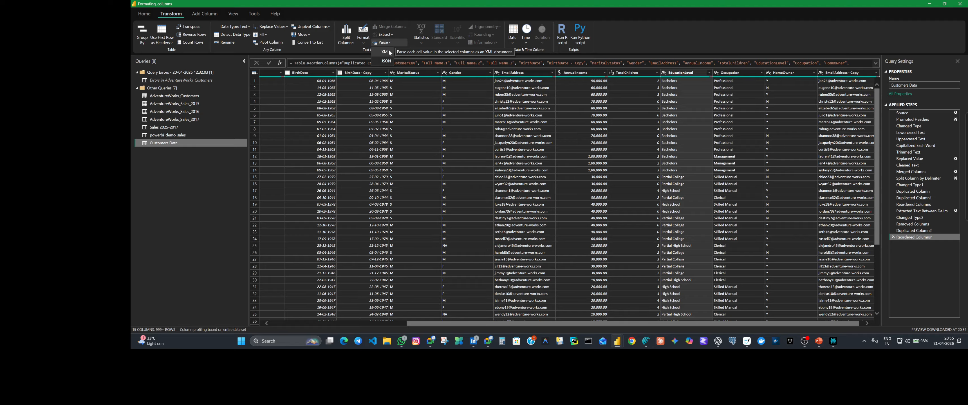
left_click(231, 197)
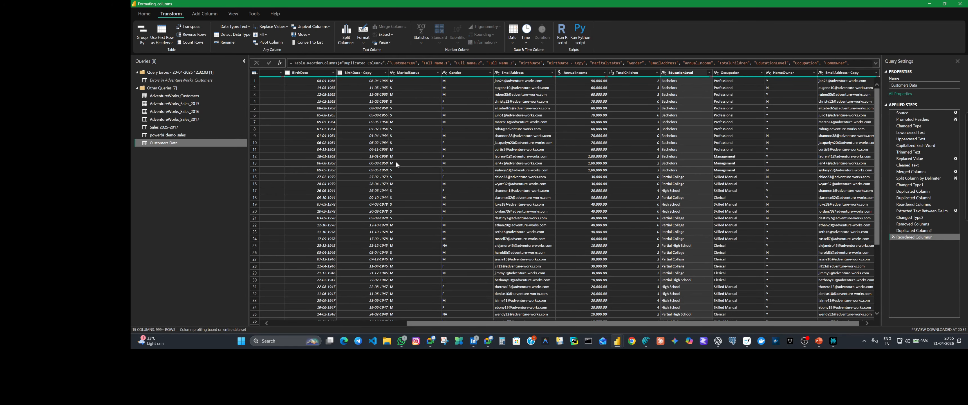
Examine individual customer records row by row in Customers Data, including all fields of row 6.
left_click_drag(446, 322, 296, 316)
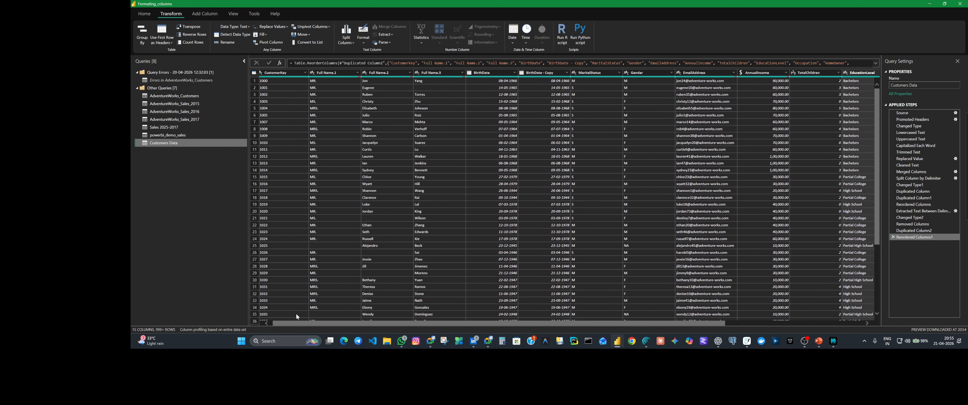
left_click(274, 85)
left_click(255, 88)
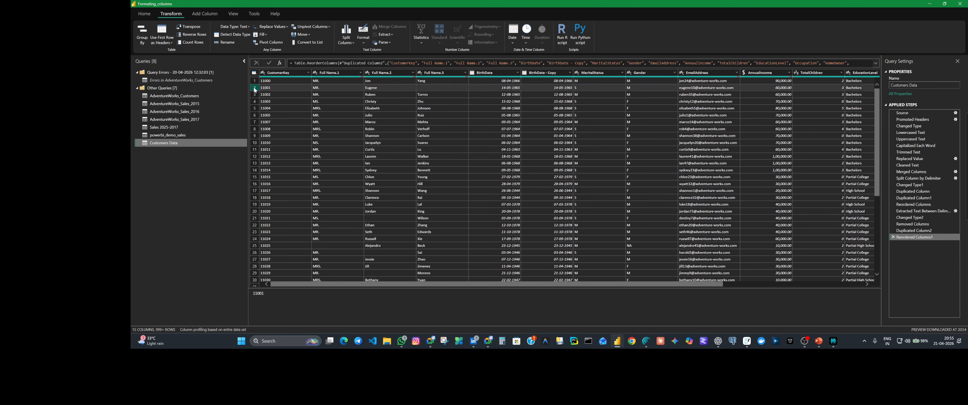
key("Down")
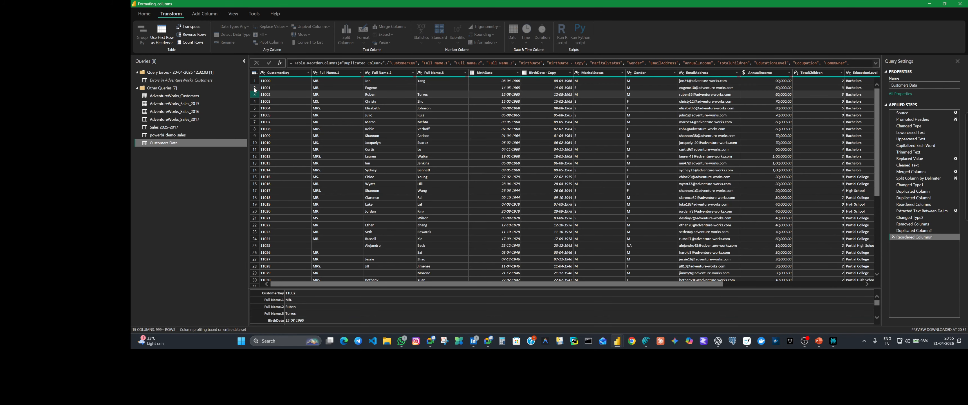
key("Down")
key("Down")
key("Down")
key("Down")
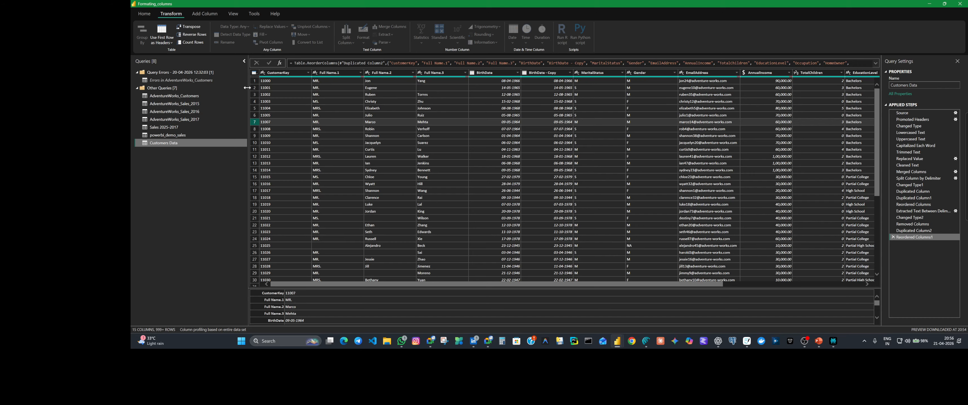
left_click(253, 117)
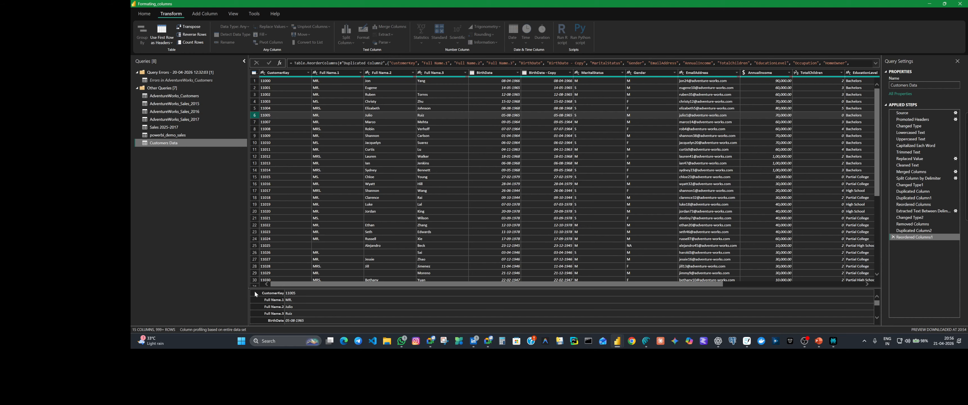
scroll(310, 302, "down", 5)
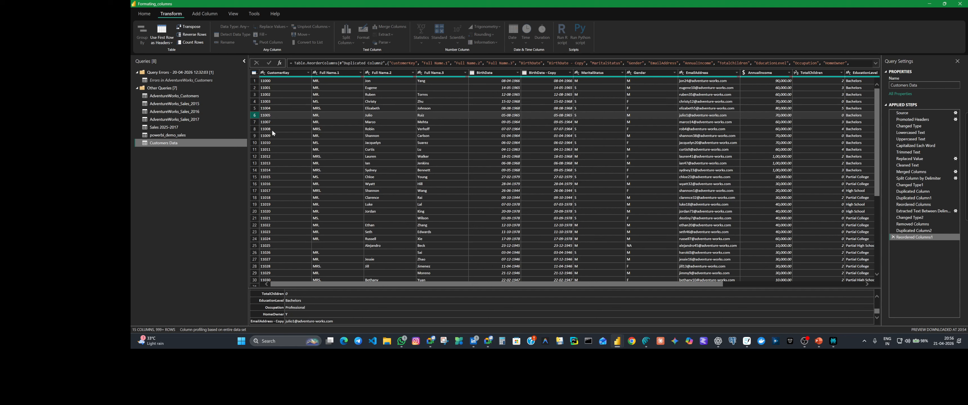
Parse the CustomerKey column as JSON and delete the resulting Parsed JSON step.
left_click(265, 117)
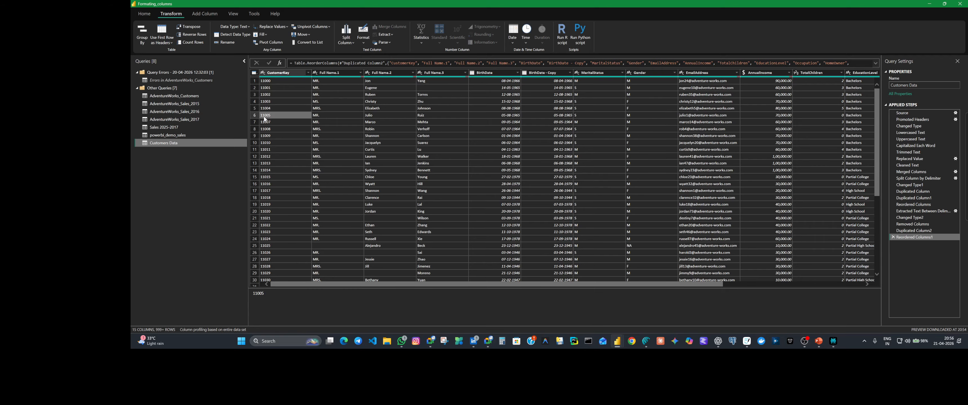
key("Right")
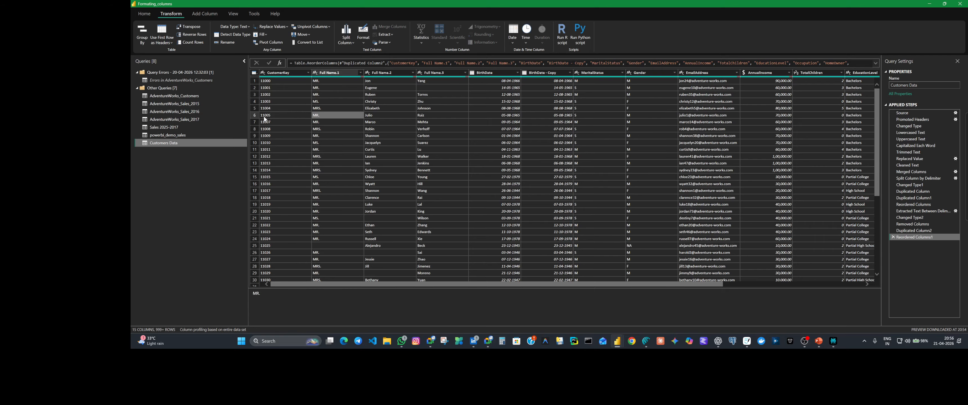
key("Left")
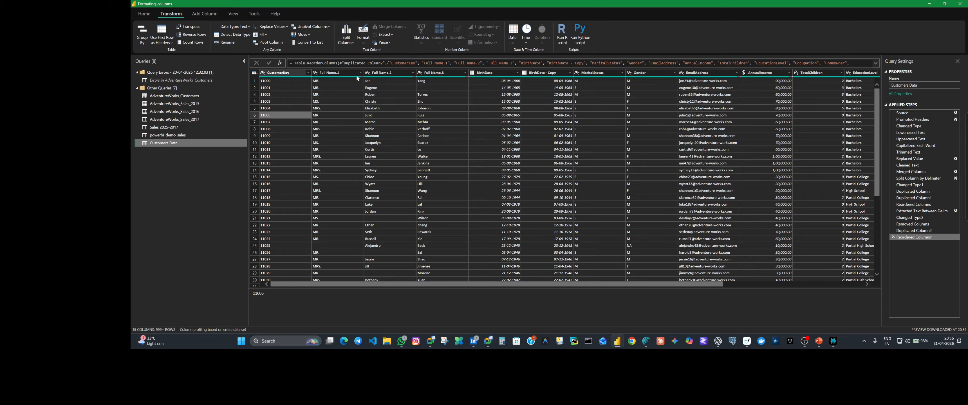
left_click(383, 42)
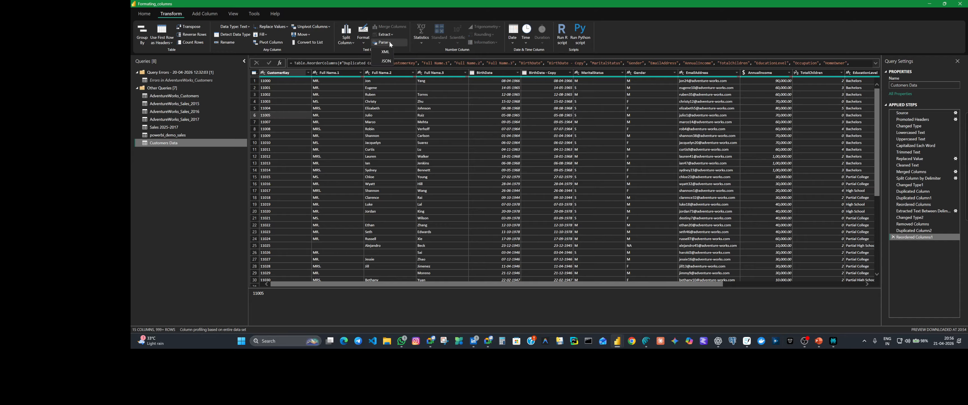
left_click(386, 60)
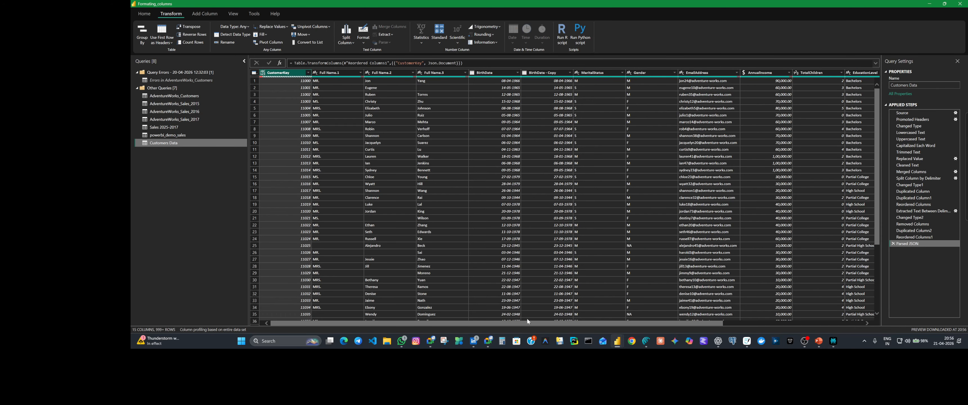
left_click_drag(528, 322, 661, 310)
scroll(397, 250, "down", 2)
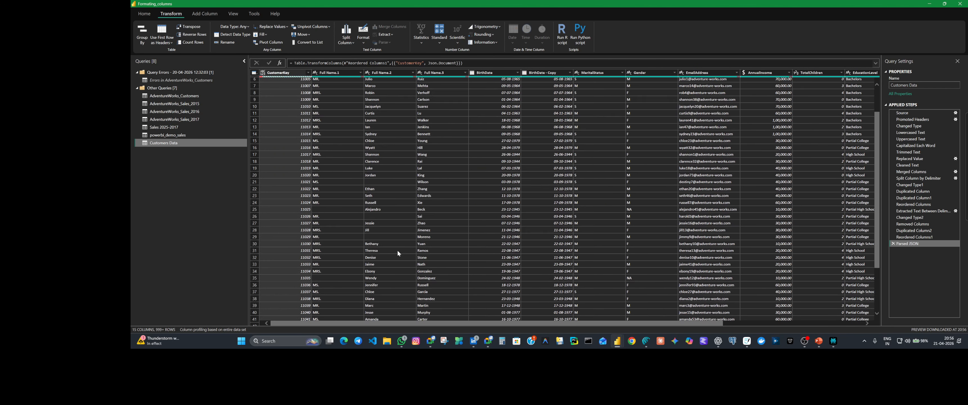
scroll(398, 250, "up", 2)
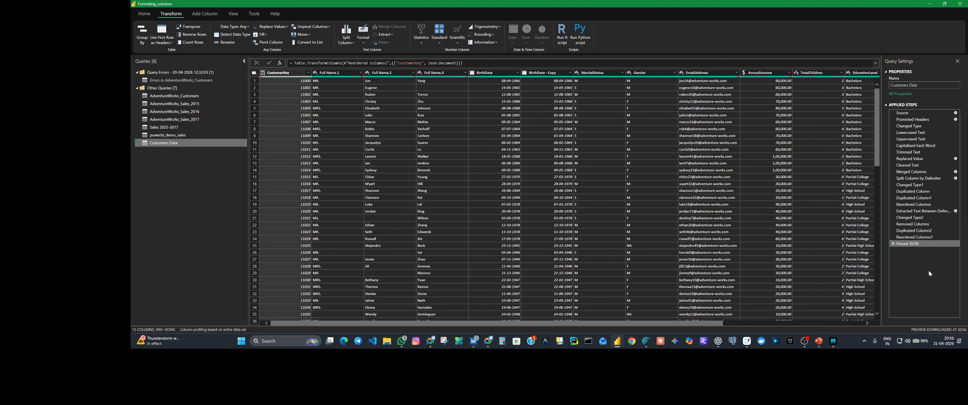
left_click(894, 244)
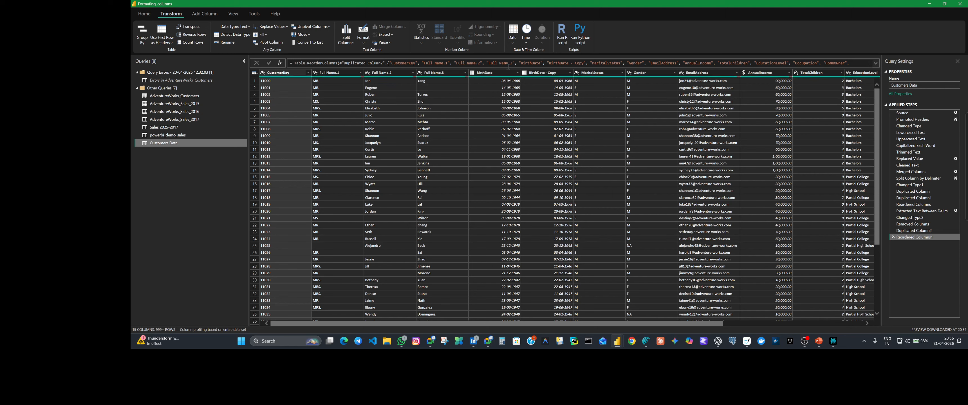
Examine the separate cell values and full record of row 9, plus the formats available for parsing CustomerKey.
left_click(286, 135)
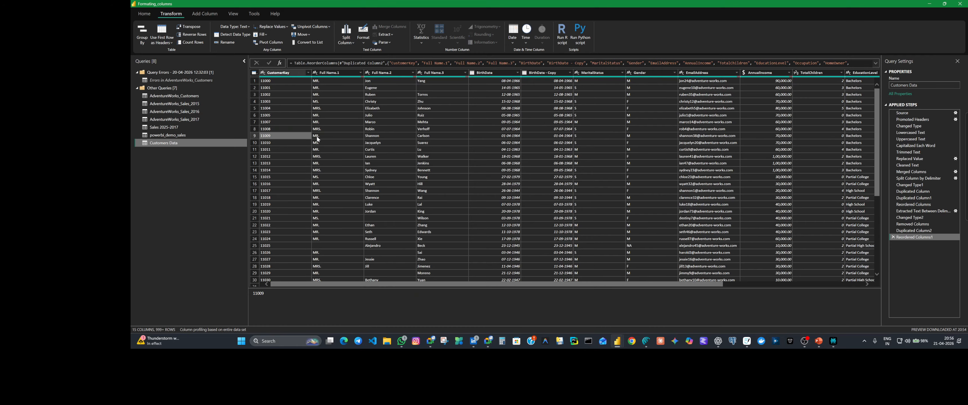
left_click(382, 137)
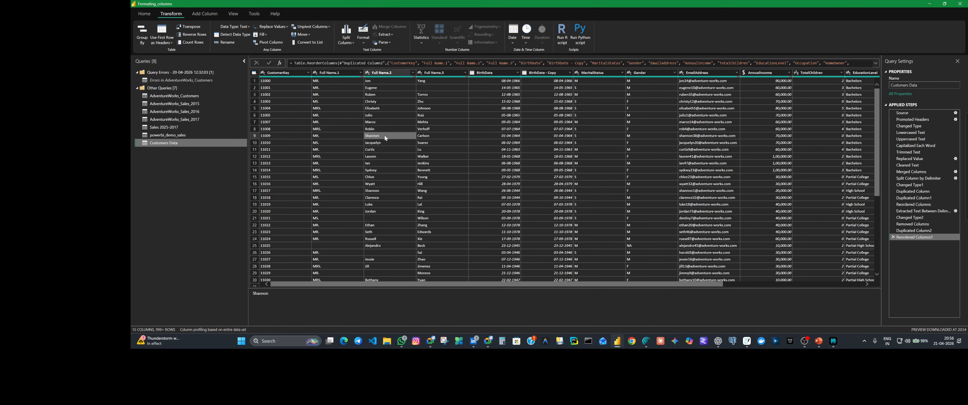
left_click(340, 137)
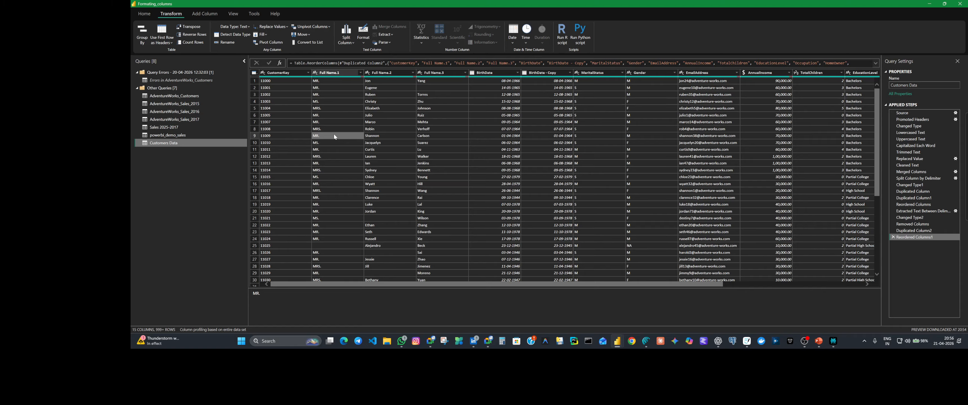
key("Right")
key("Right")
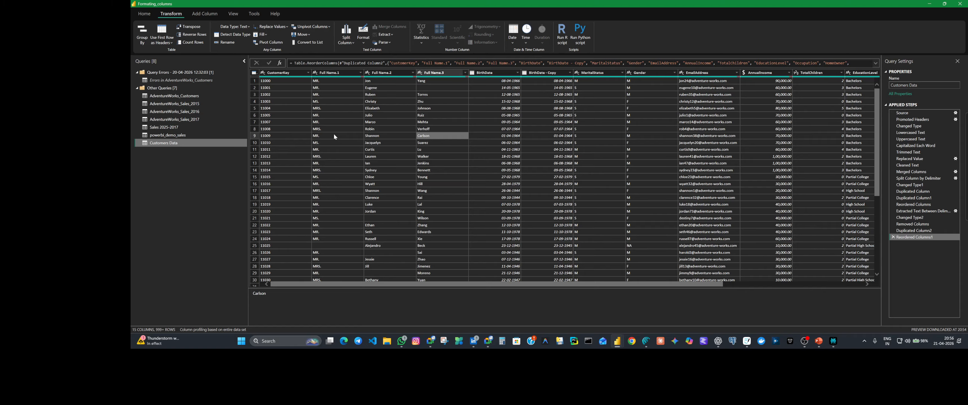
left_click(254, 137)
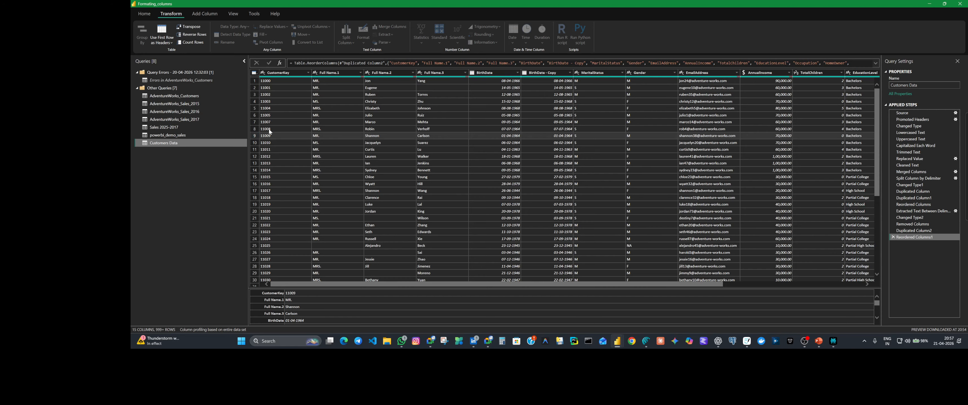
left_click(268, 136)
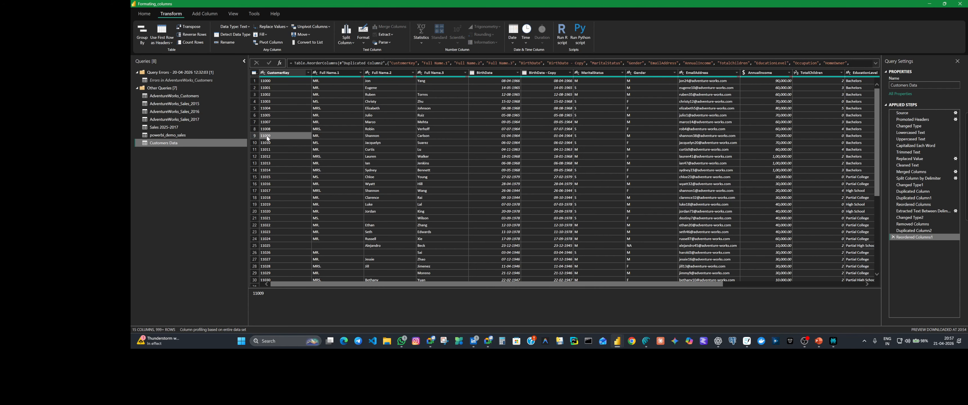
left_click(390, 43)
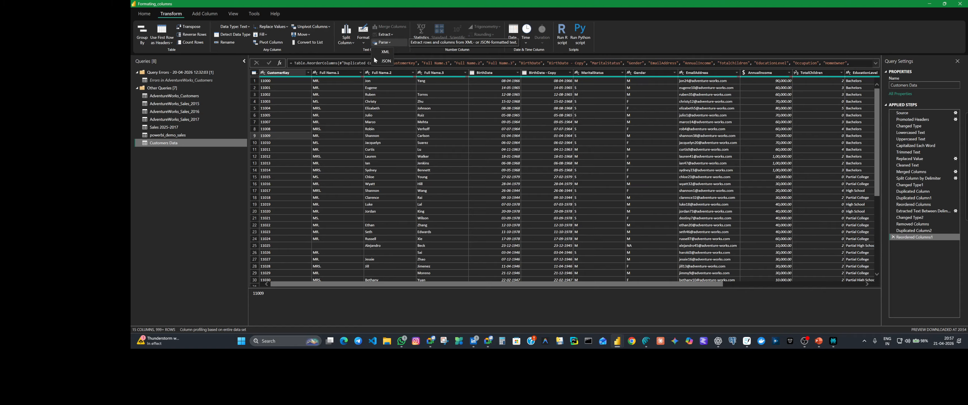
left_click(184, 182)
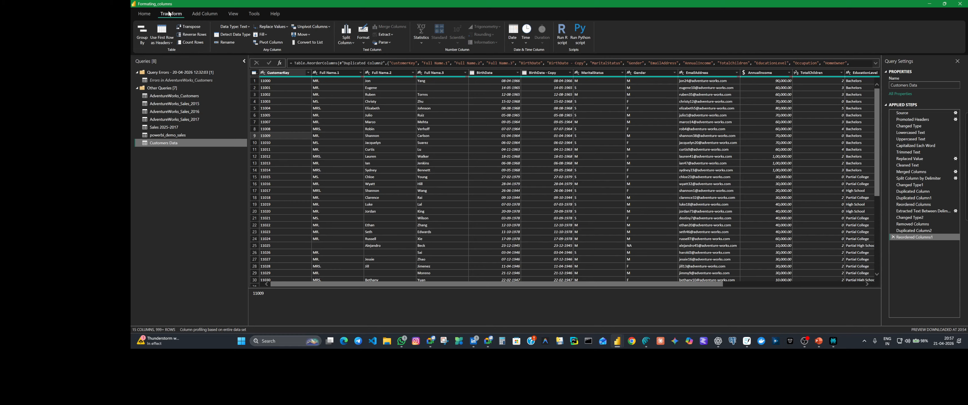
Start importing a new Text/CSV source and browse to the Sales Data folder inside AdventureWorks Raw Data.
left_click(144, 14)
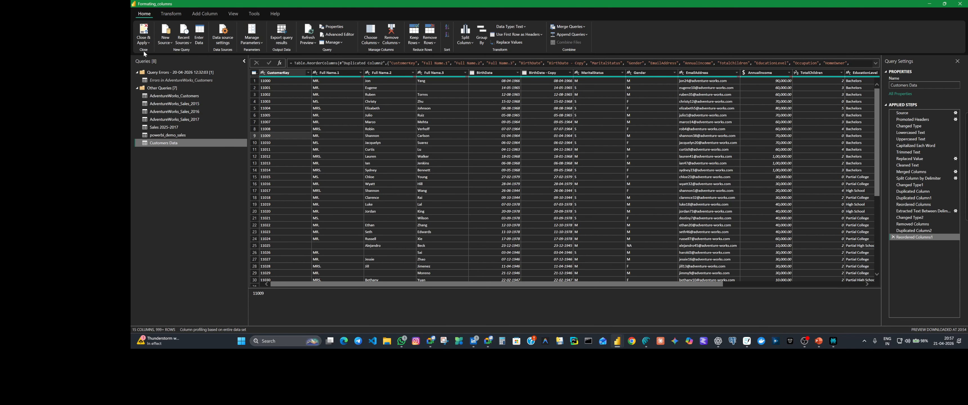
left_click(171, 42)
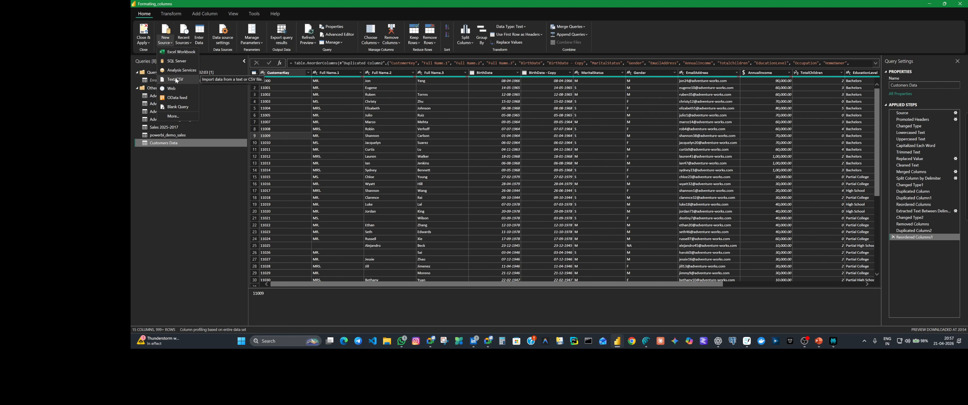
left_click(175, 79)
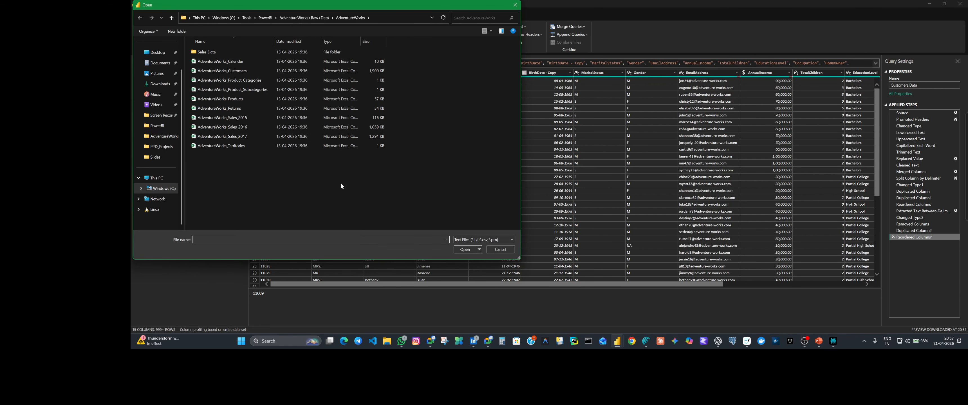
left_click(302, 19)
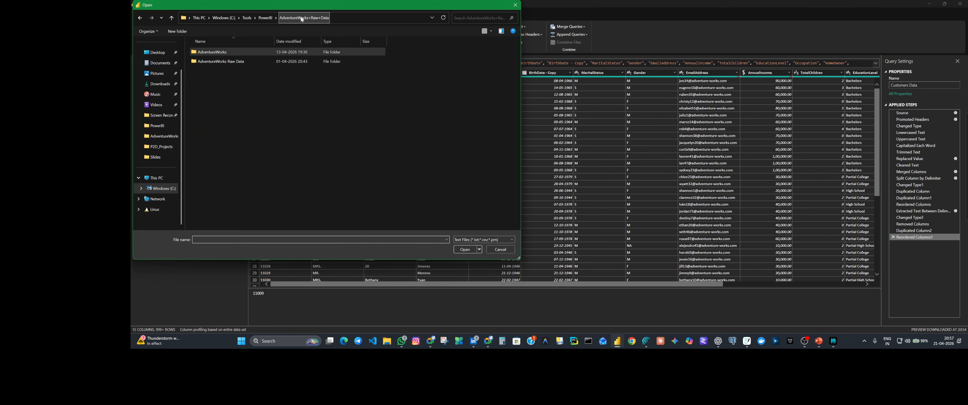
double_click(243, 63)
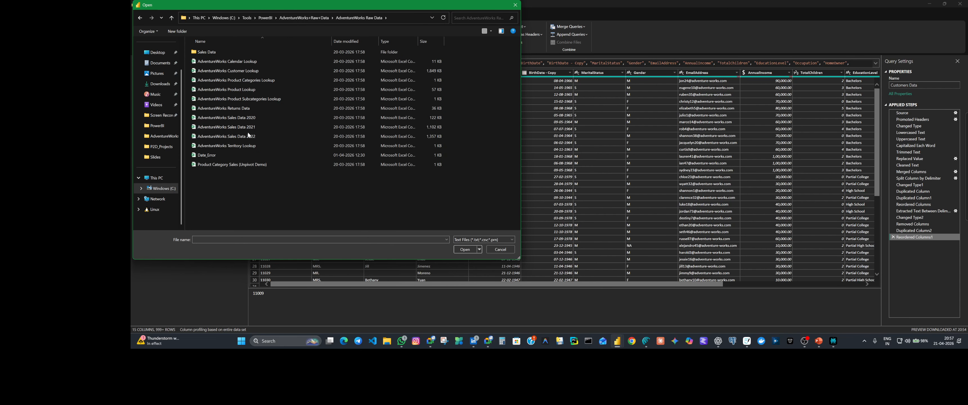
double_click(204, 53)
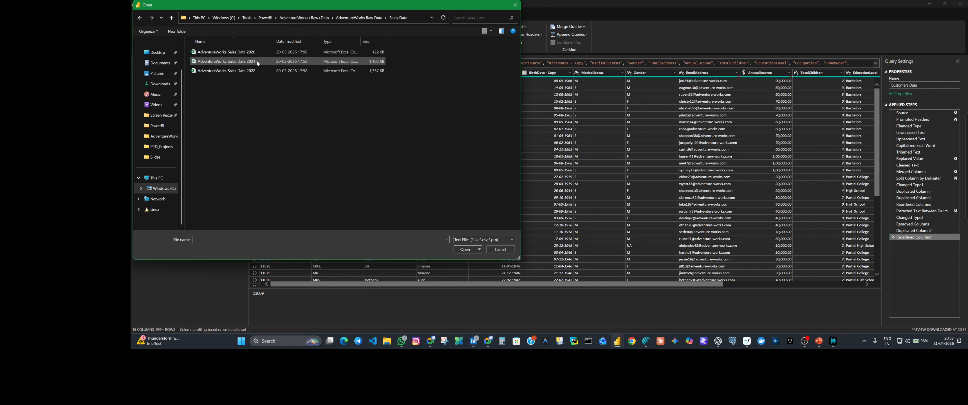
Search the PowerBI directory's Data folder, its InternationalSales and Theme subfolders, and the P2D_Projects folder for a file to import.
left_click(317, 18)
left_click(265, 18)
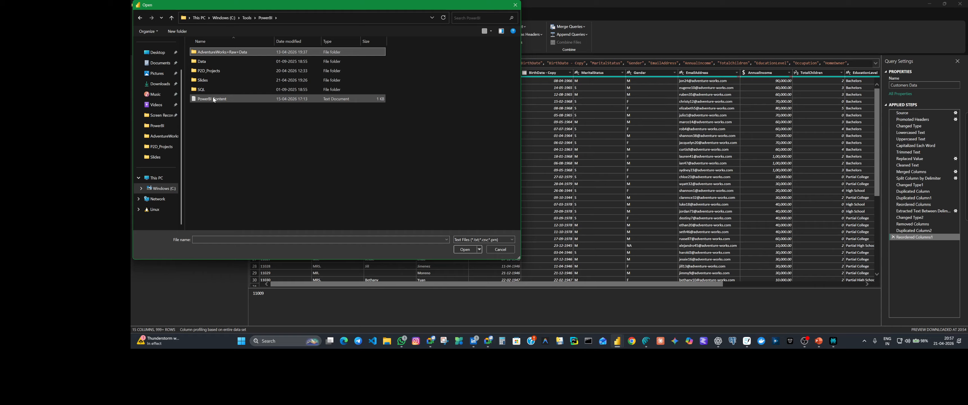
left_click(218, 63)
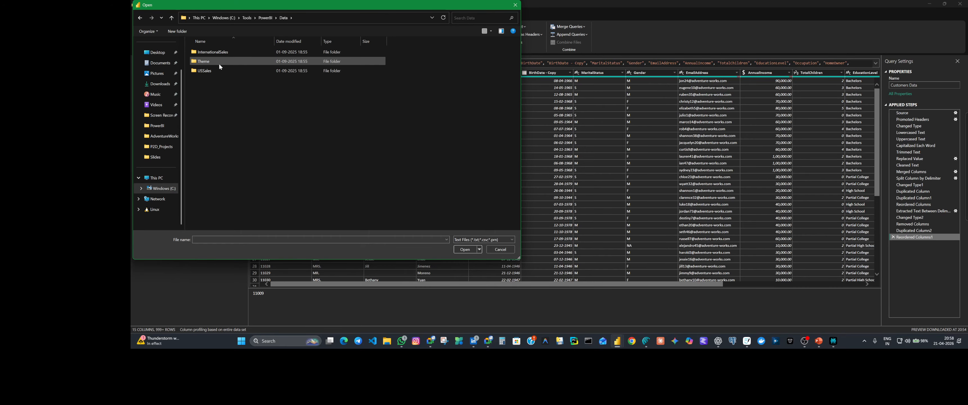
double_click(218, 62)
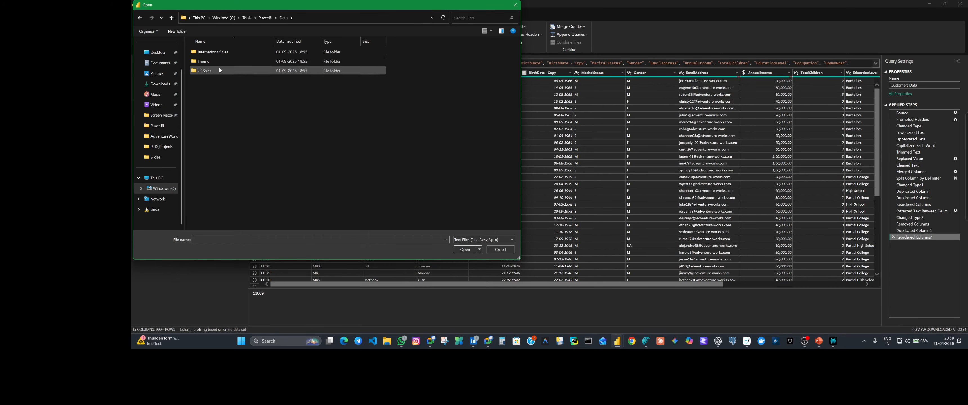
double_click(223, 52)
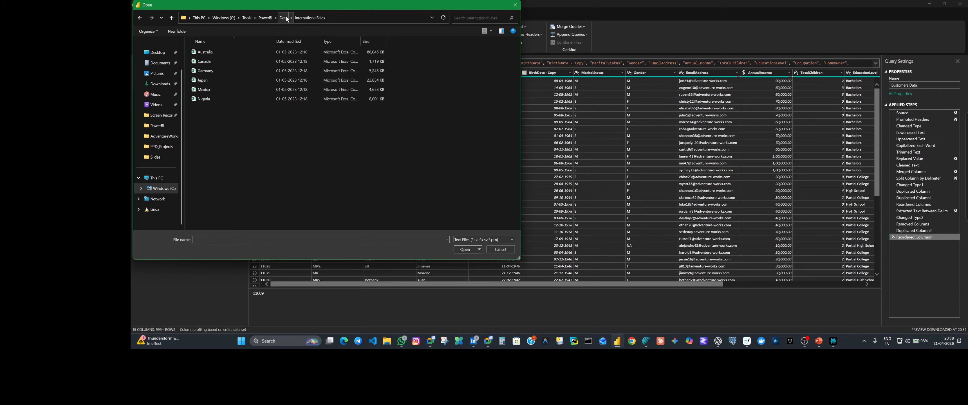
left_click(283, 18)
left_click(228, 61)
double_click(228, 58)
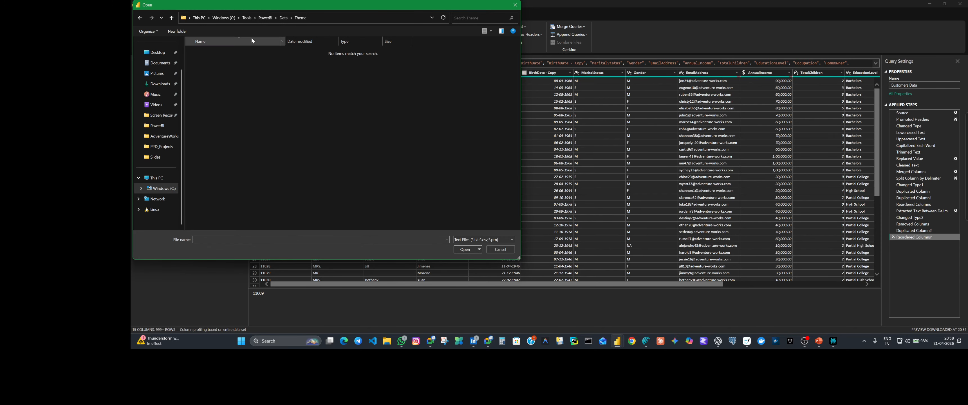
left_click(283, 18)
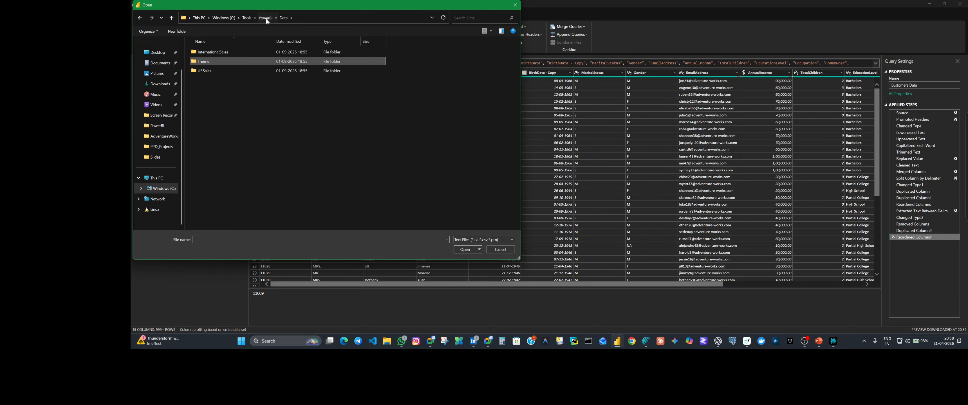
left_click(266, 18)
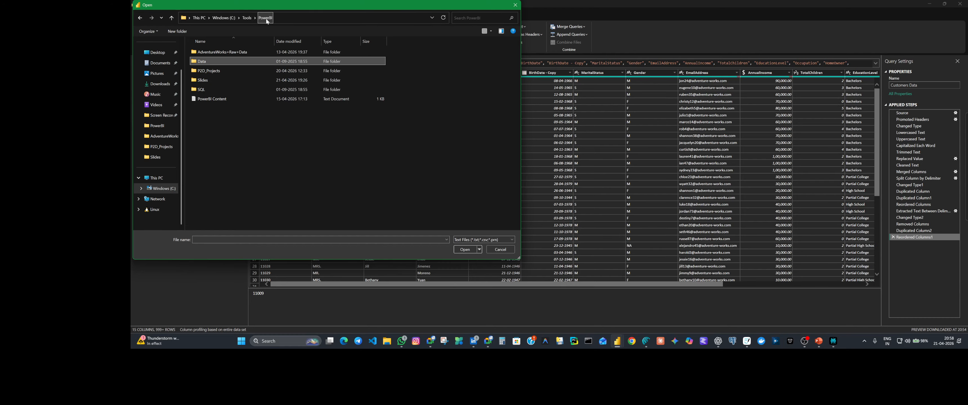
double_click(214, 72)
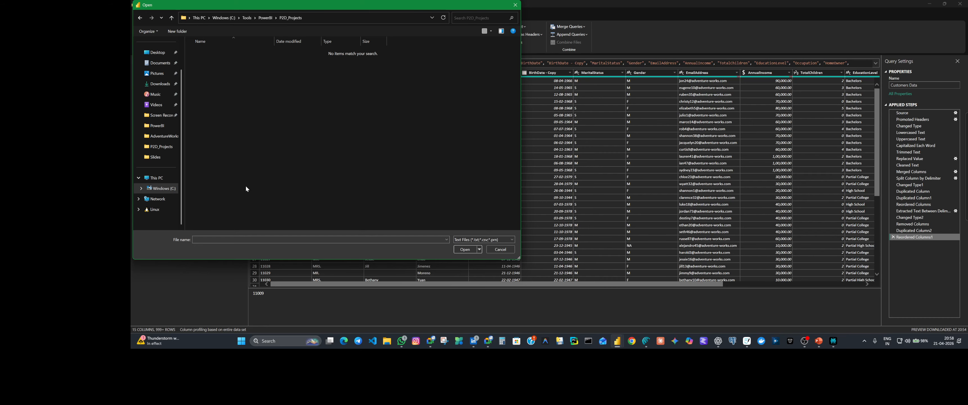
List all file types and import the sales JSON file from the AdventureWorks+Raw+Data folder as a new query.
left_click(507, 239)
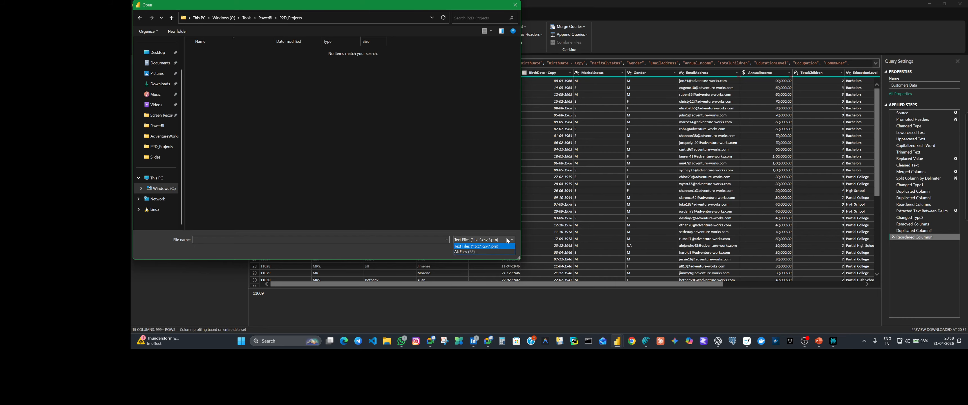
left_click(473, 251)
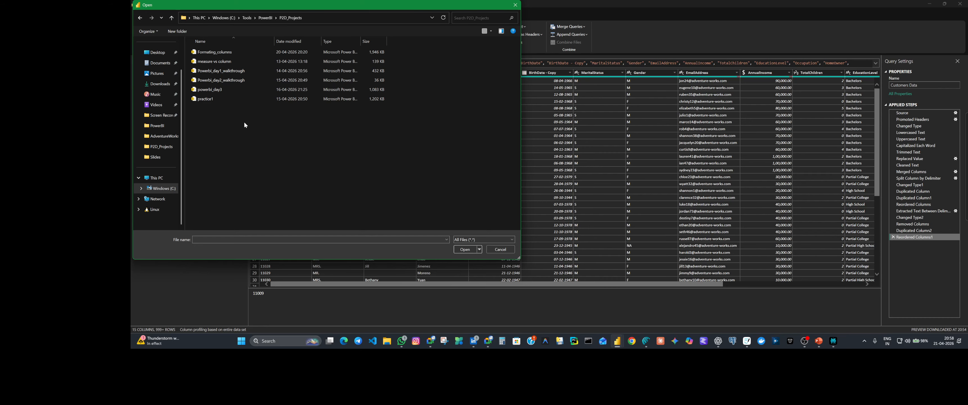
left_click(264, 19)
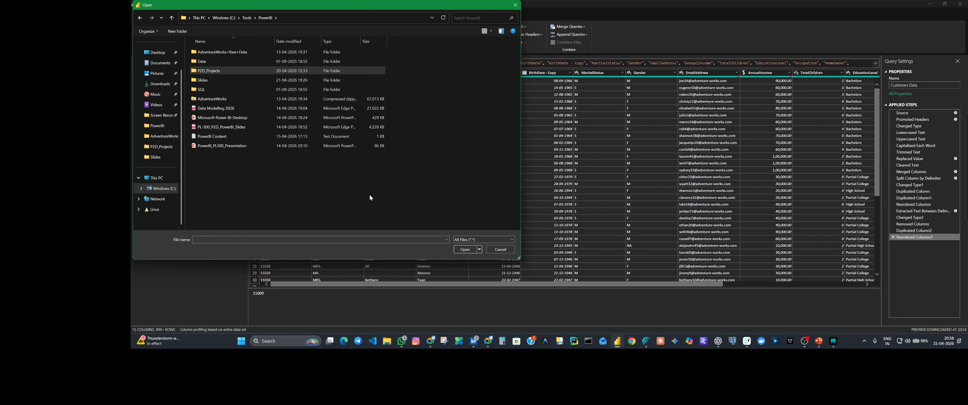
left_click(219, 63)
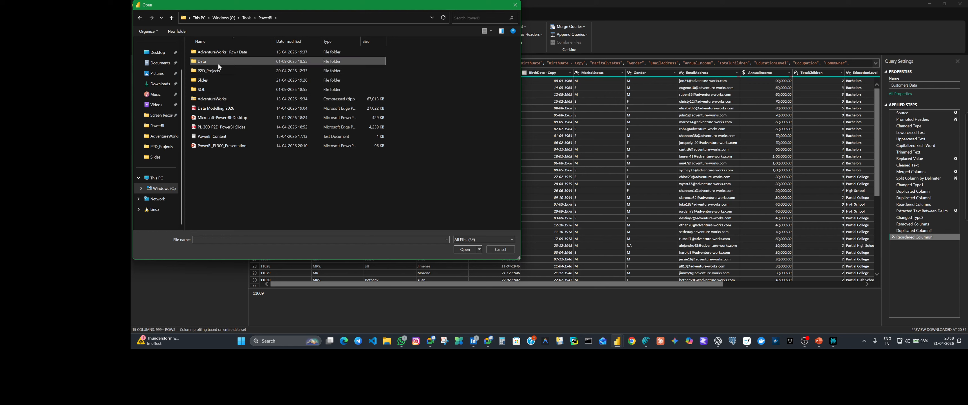
double_click(229, 52)
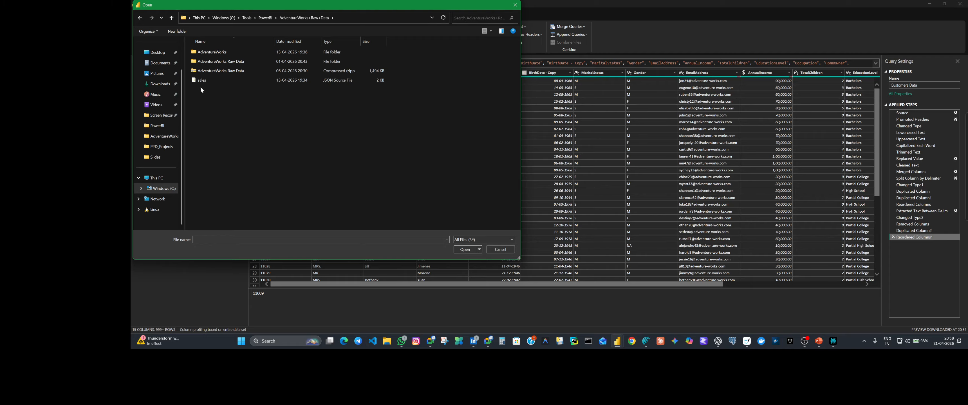
left_click(342, 81)
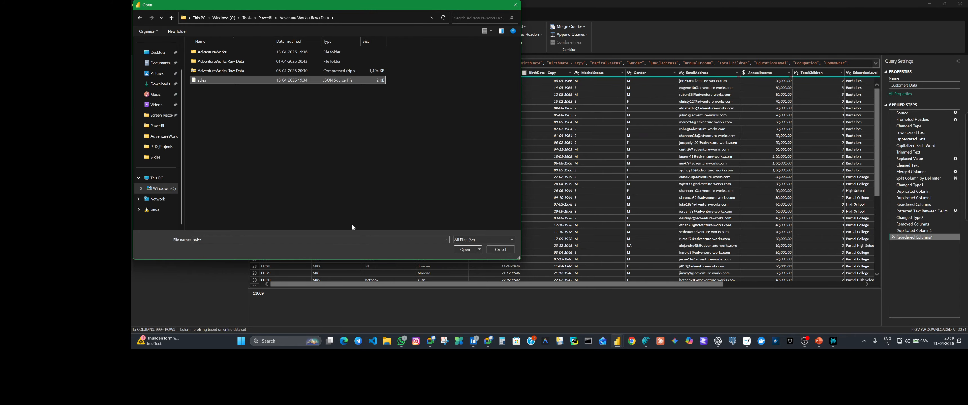
left_click(465, 249)
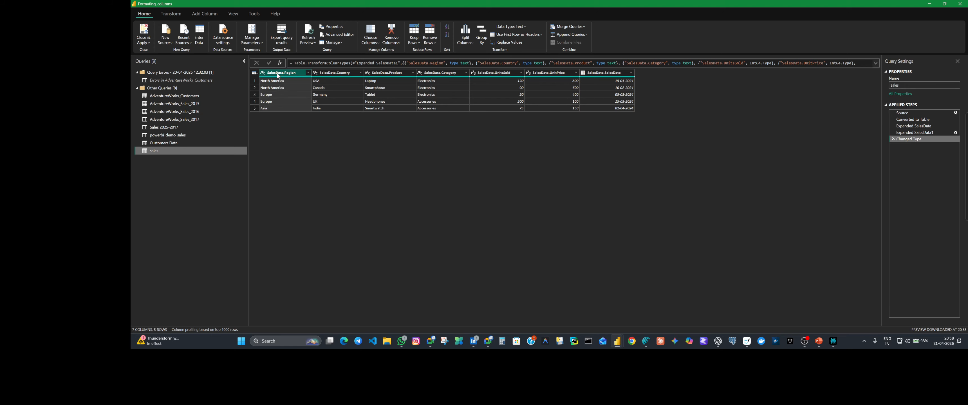
Parse the SalesData.Region column of the sales query as JSON and delete the resulting Parsed JSON step.
left_click(254, 81)
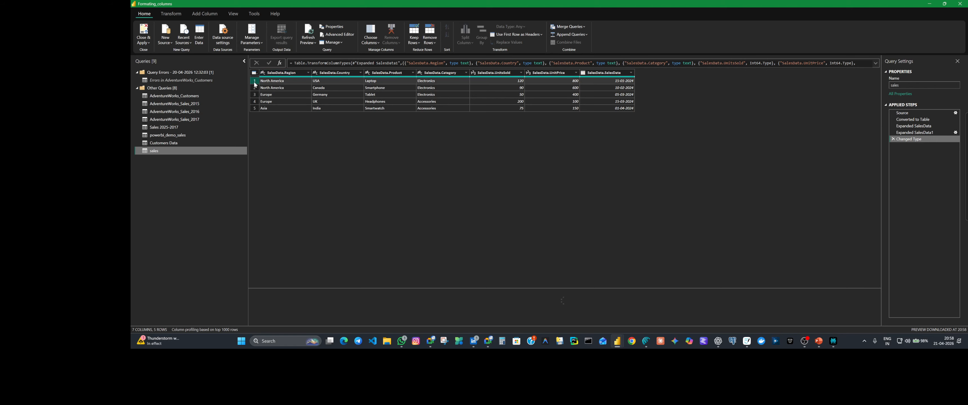
left_click(282, 73)
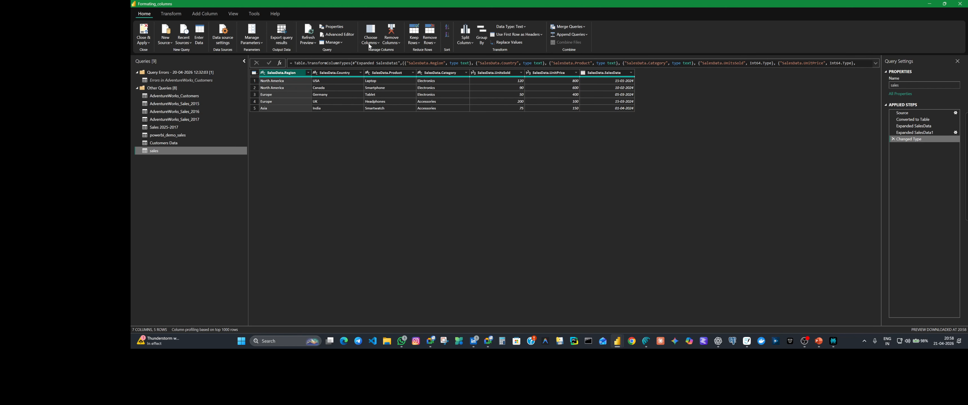
left_click(171, 13)
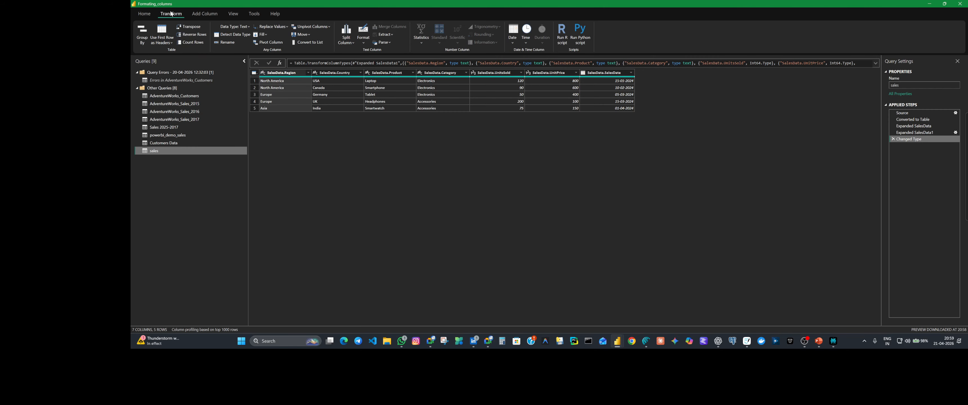
left_click(387, 43)
left_click(385, 61)
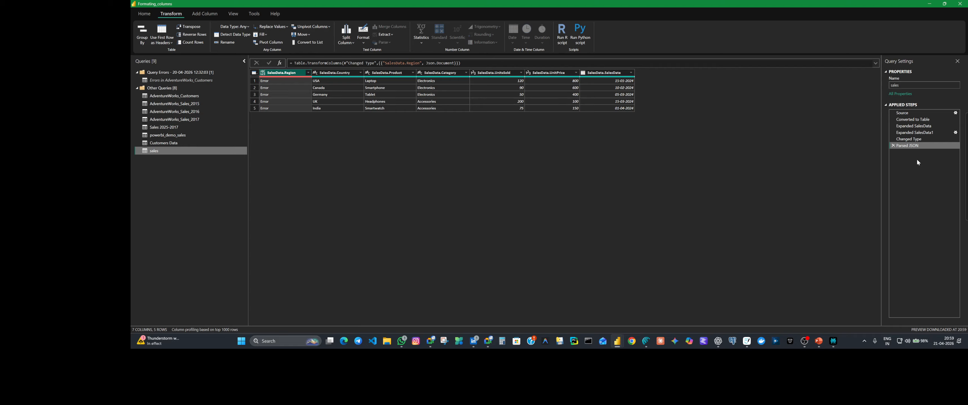
left_click(893, 145)
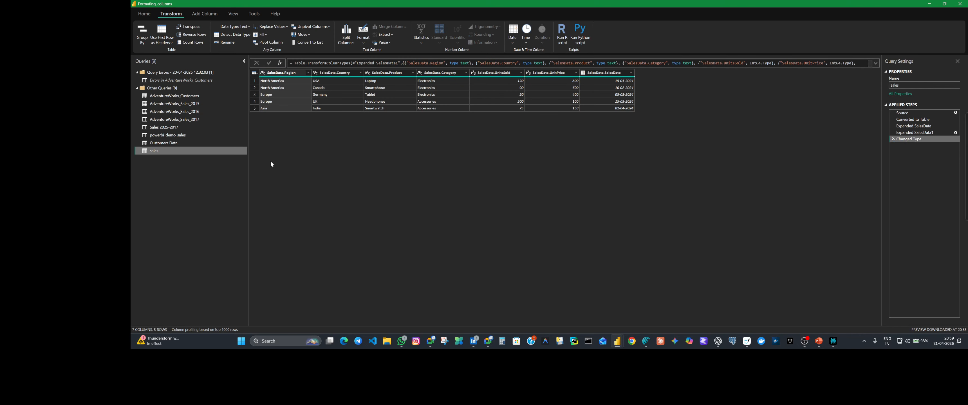
Parse the SalesData.Region column of the sales query as XML and delete the resulting Parsed XML step.
left_click(338, 80)
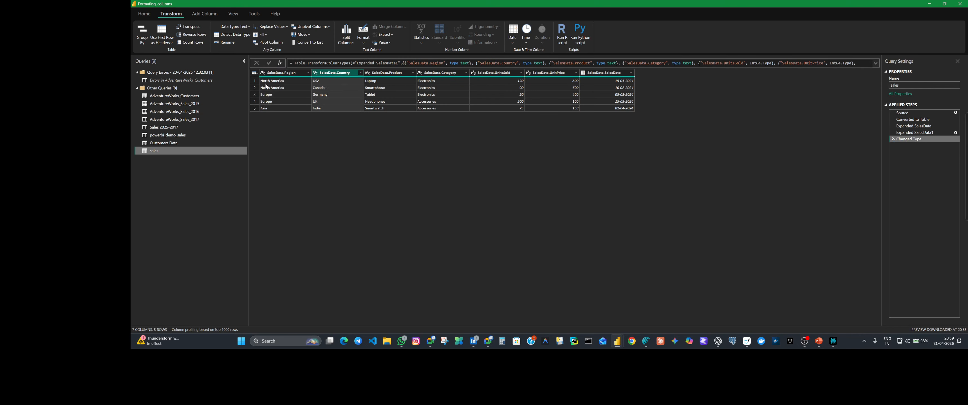
left_click(256, 81)
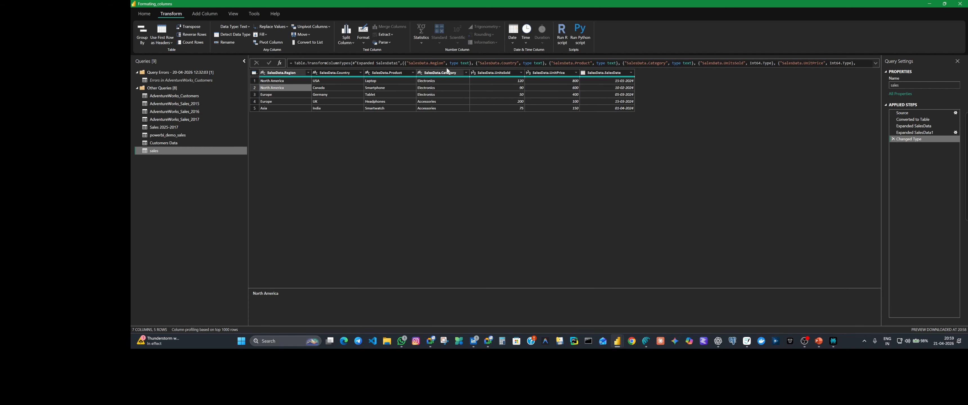
left_click(390, 43)
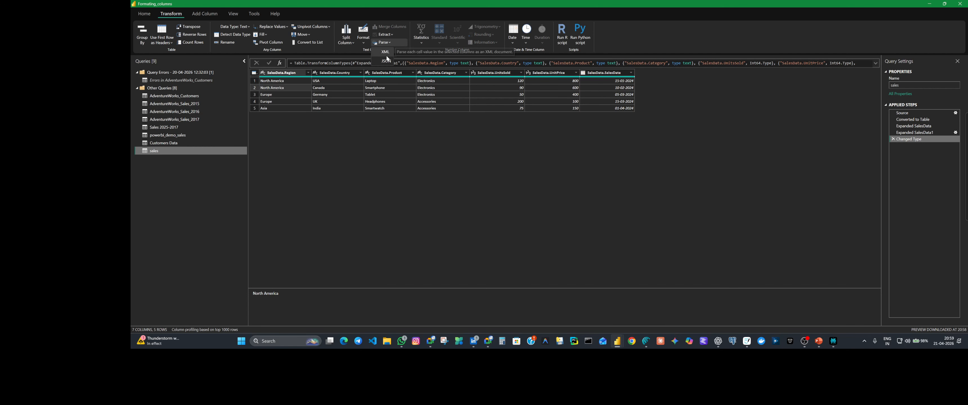
left_click(386, 53)
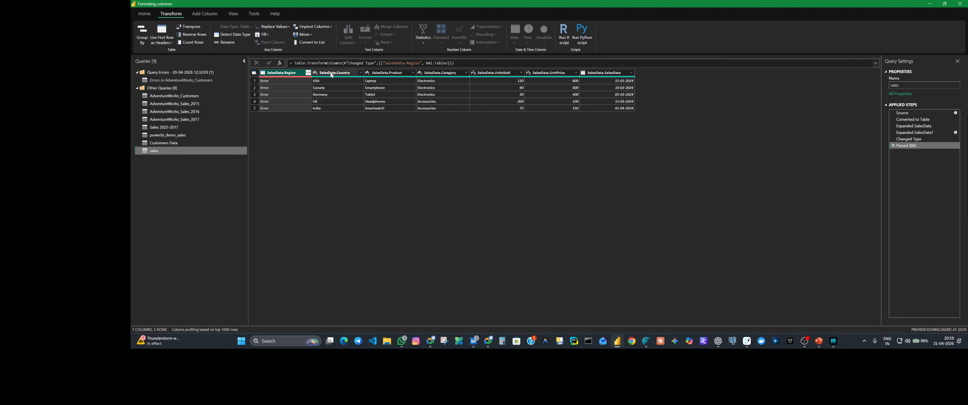
left_click(893, 145)
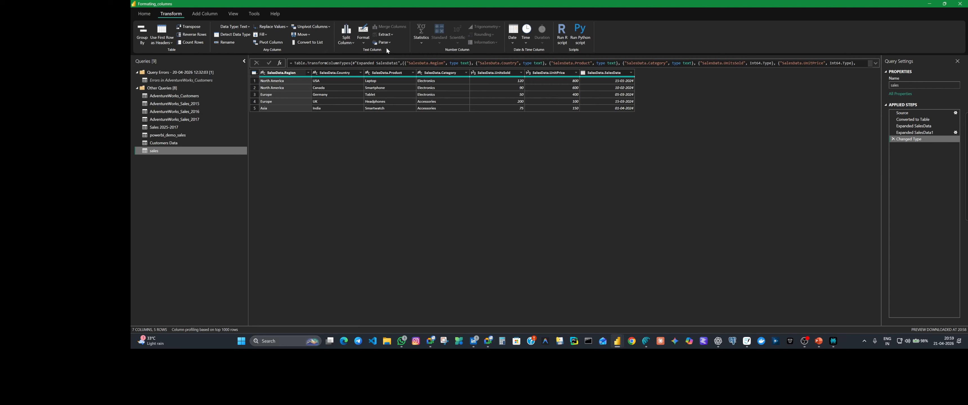
left_click(354, 42)
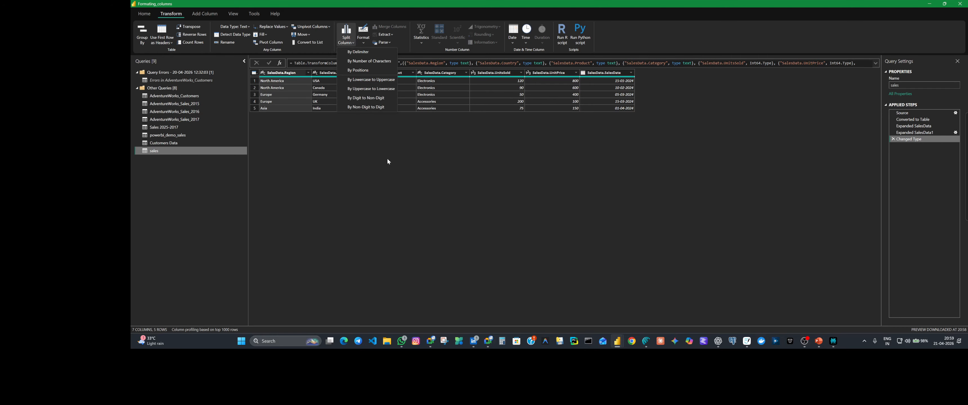
left_click(401, 48)
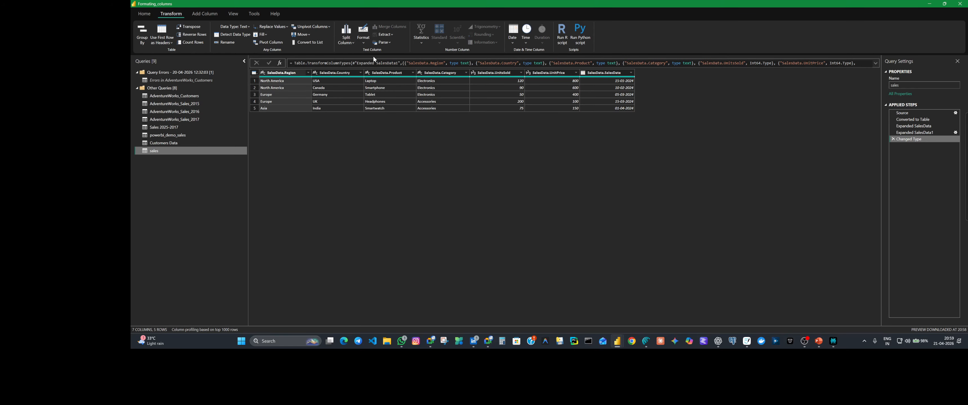